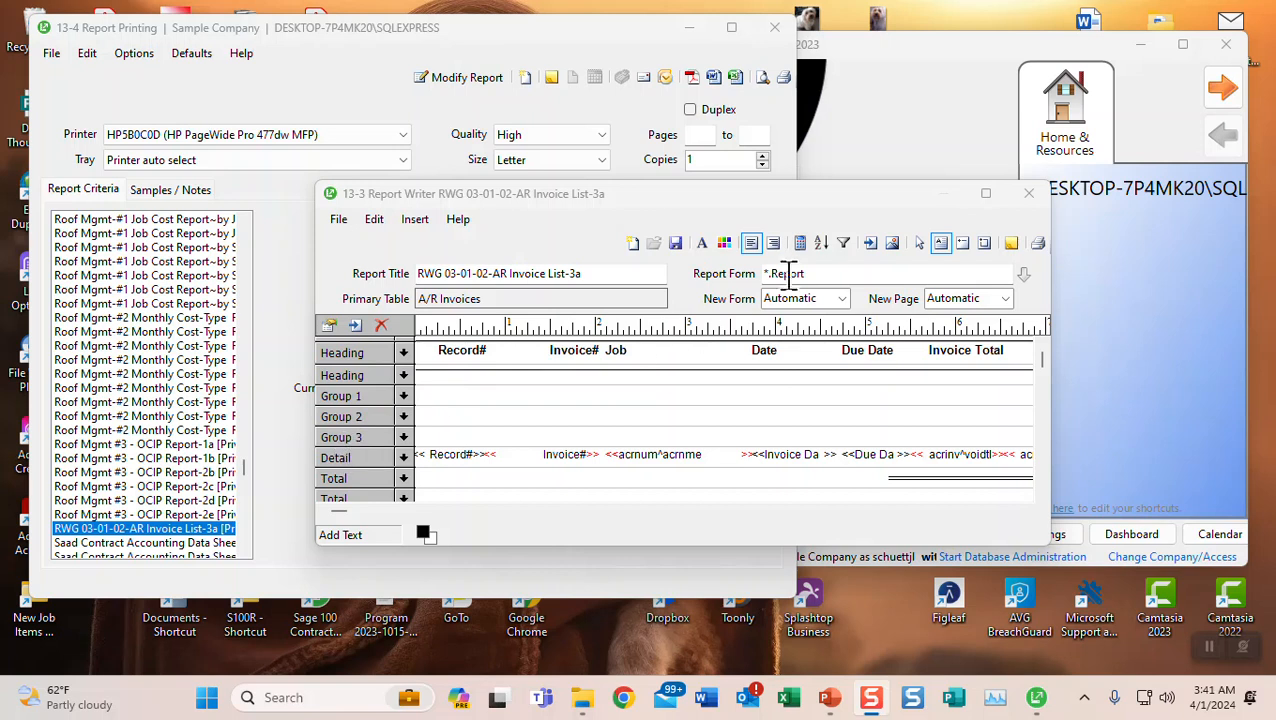
- Review the report's grouping and sorting definition, including the Job, Phase and Invoice Date groups, and close it without changes
{"action": "left_click", "coordinate": [823, 244]}
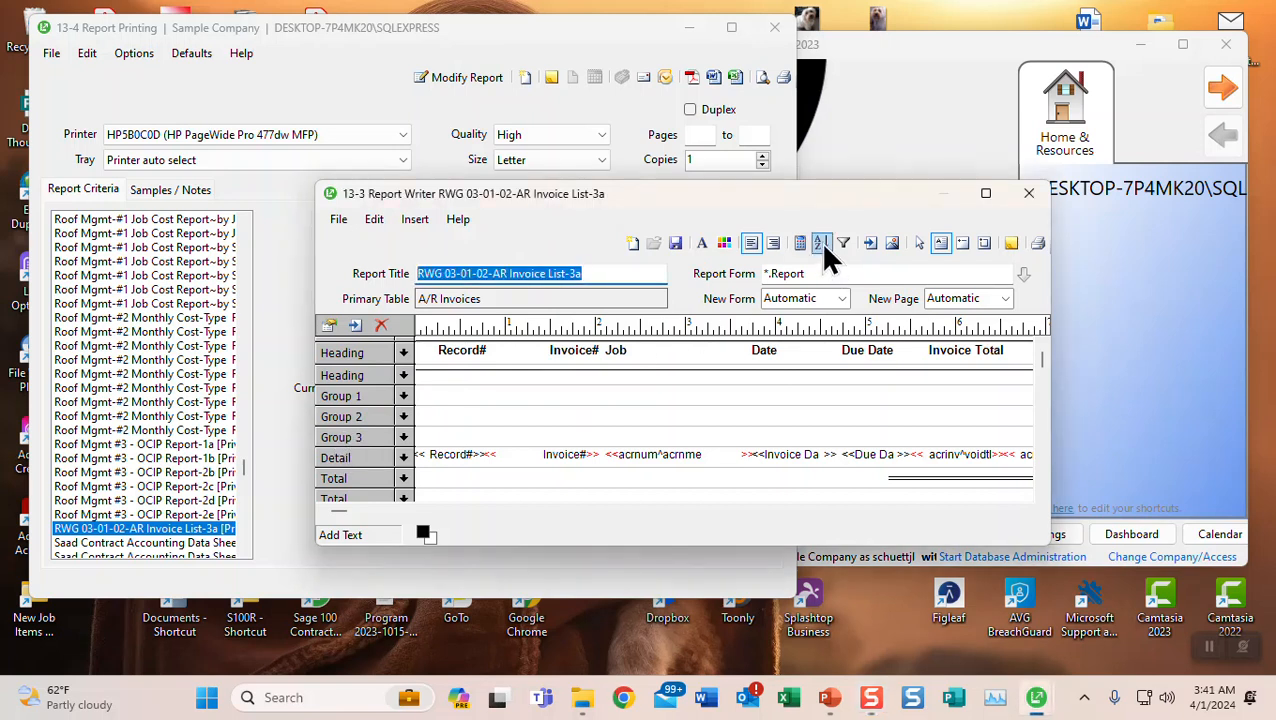
{"action": "left_click", "coordinate": [823, 244]}
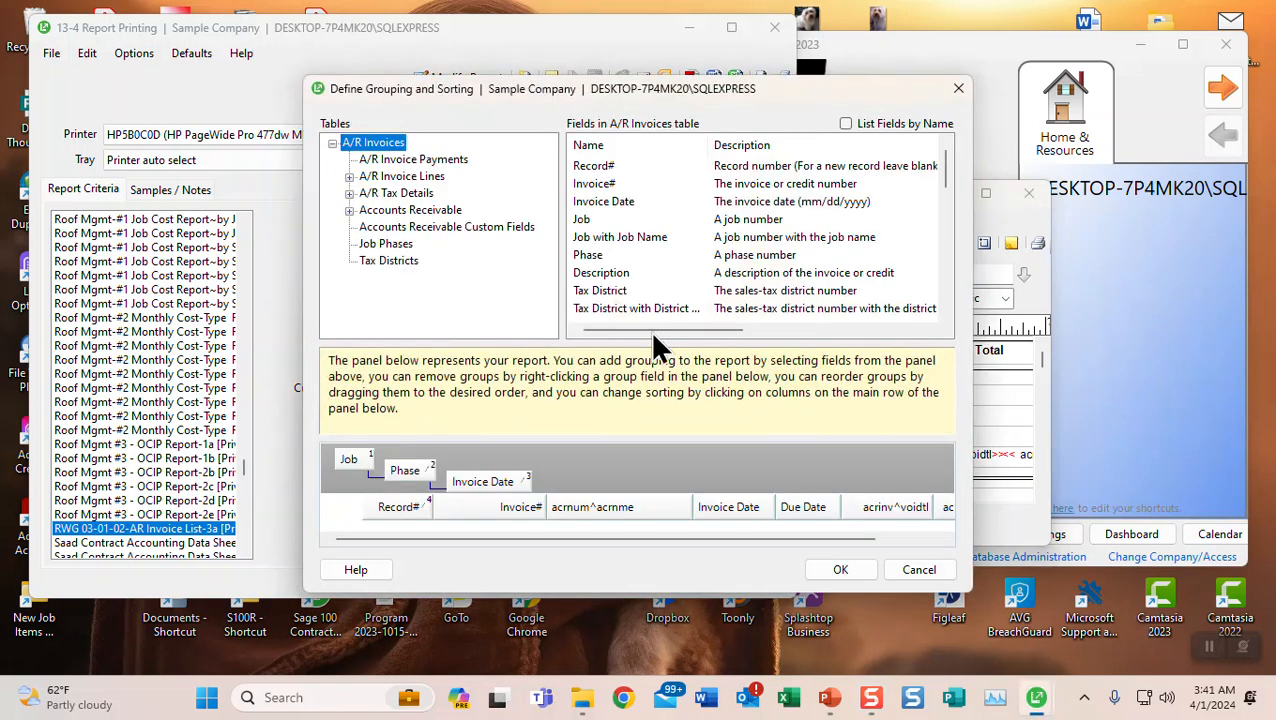
{"action": "left_click", "coordinate": [465, 478]}
{"action": "left_click", "coordinate": [957, 95]}
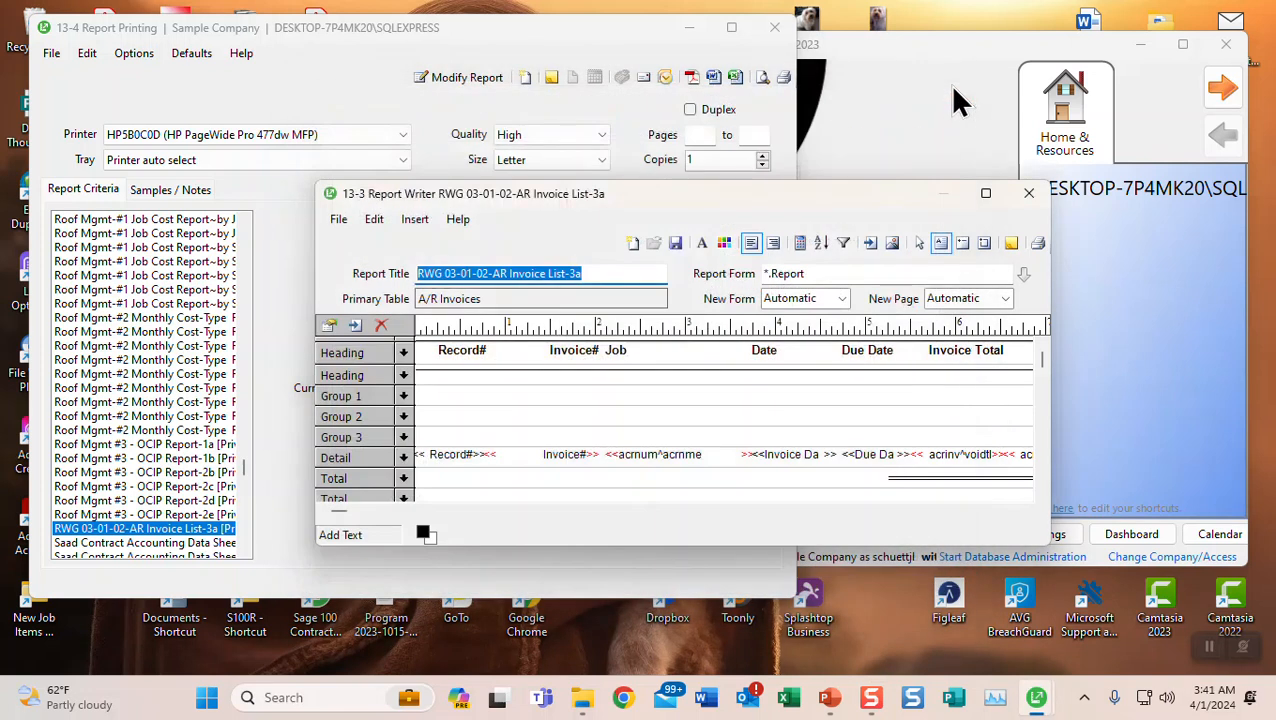
- Add the text labels "Job:" in the Group 1 row, "Phase:" in Group 2 and "Inv Date:" in Group 3
{"action": "left_click", "coordinate": [428, 390]}
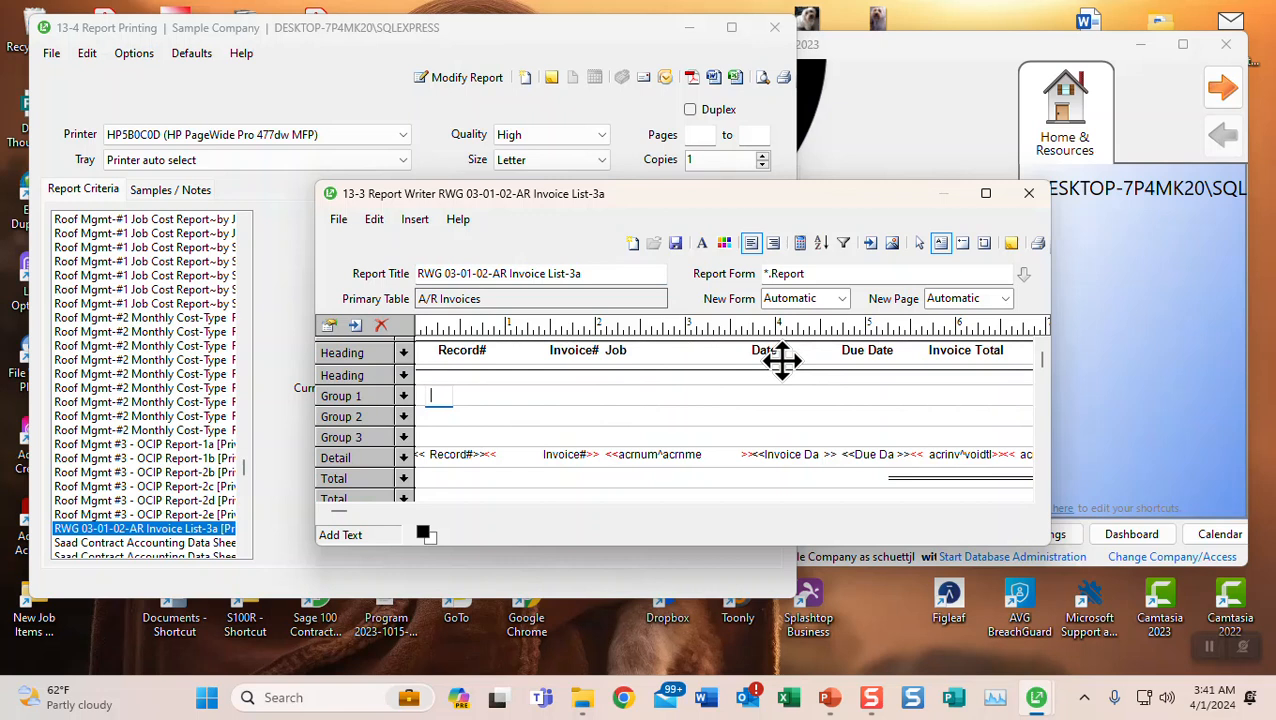
{"action": "type", "text": "Job:"}
{"action": "left_click", "coordinate": [437, 416]}
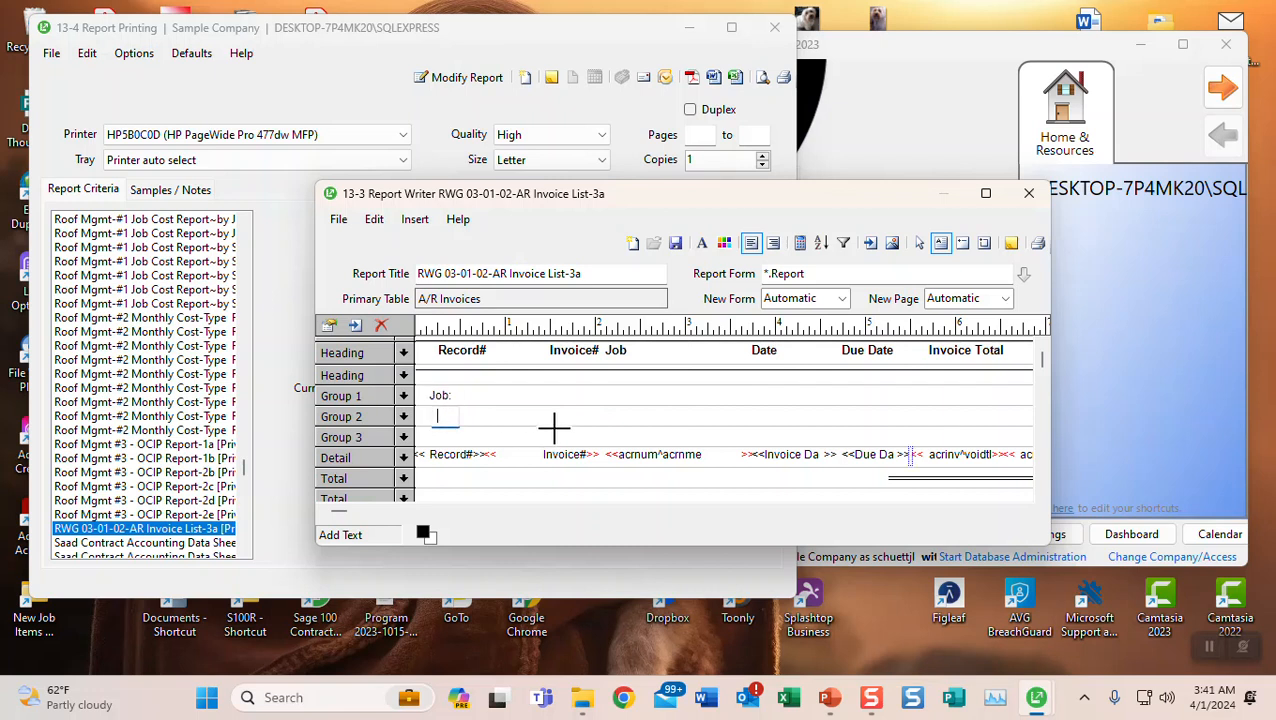
{"action": "type", "text": "Ohase:"}
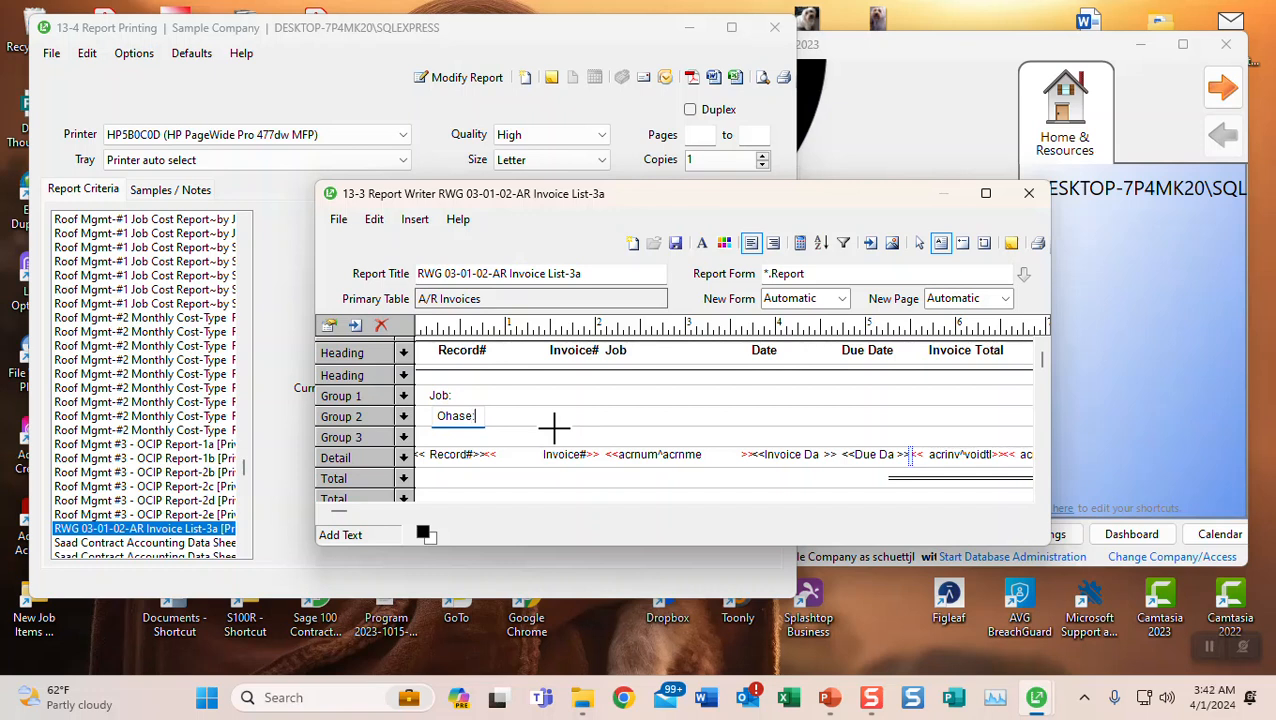
{"action": "left_click", "coordinate": [445, 416]}
{"action": "key", "text": "BackSpace"}
{"action": "type", "text": "C"}
{"action": "key", "text": "BackSpace"}
{"action": "type", "text": "P"}
{"action": "left_click", "coordinate": [440, 437]}
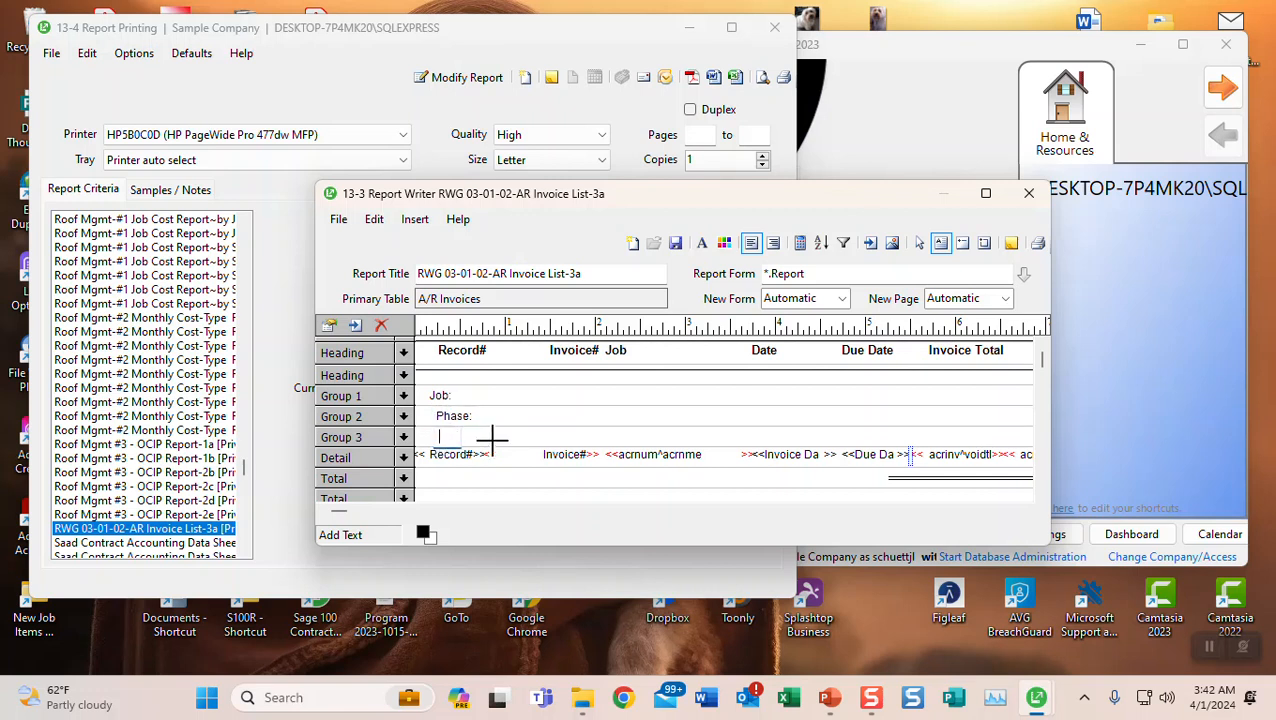
{"action": "type", "text": "Inv Date:"}
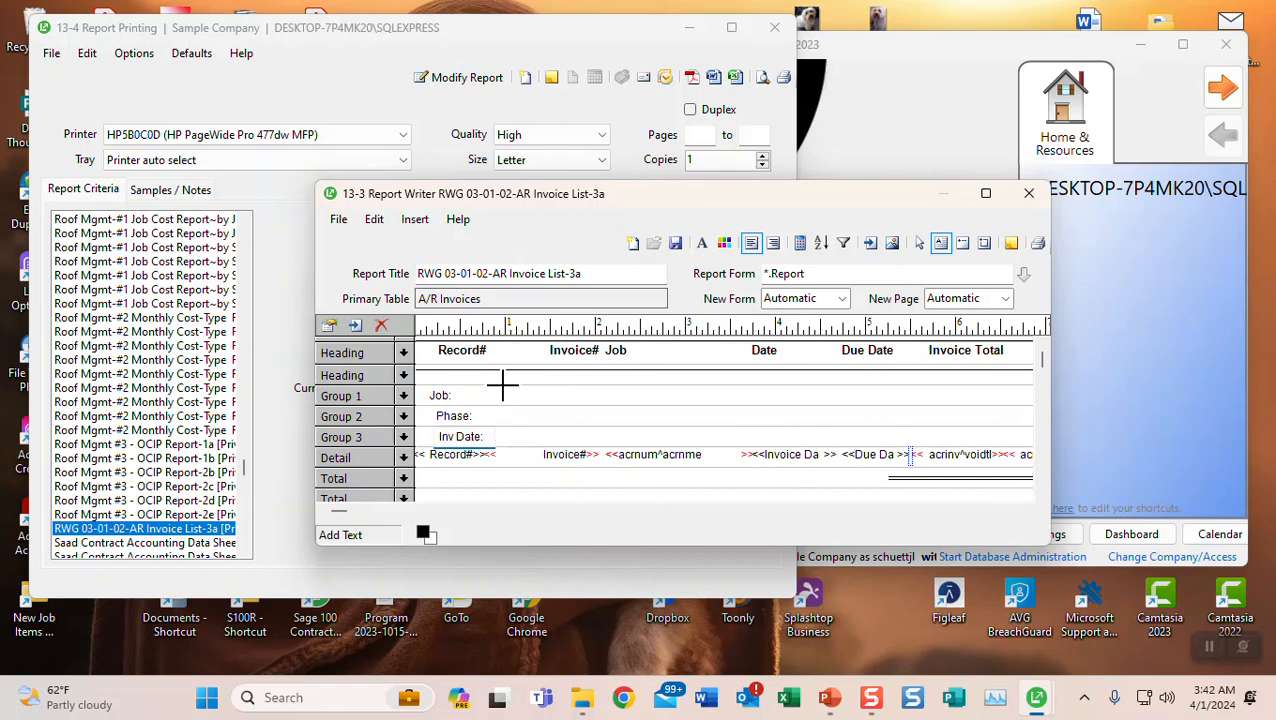
{"action": "left_click", "coordinate": [507, 396]}
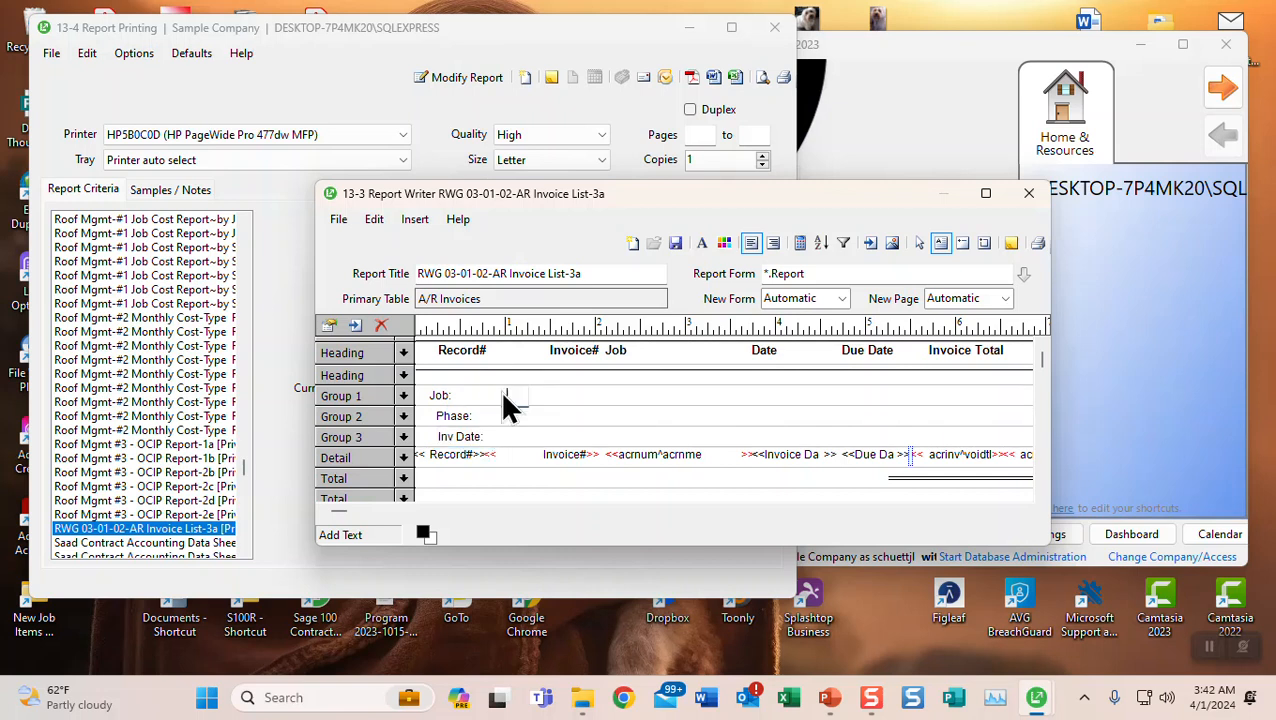
- Set the Job, Phase and Inv Date labels together to bold font with right alignment
{"action": "left_click", "coordinate": [442, 397]}
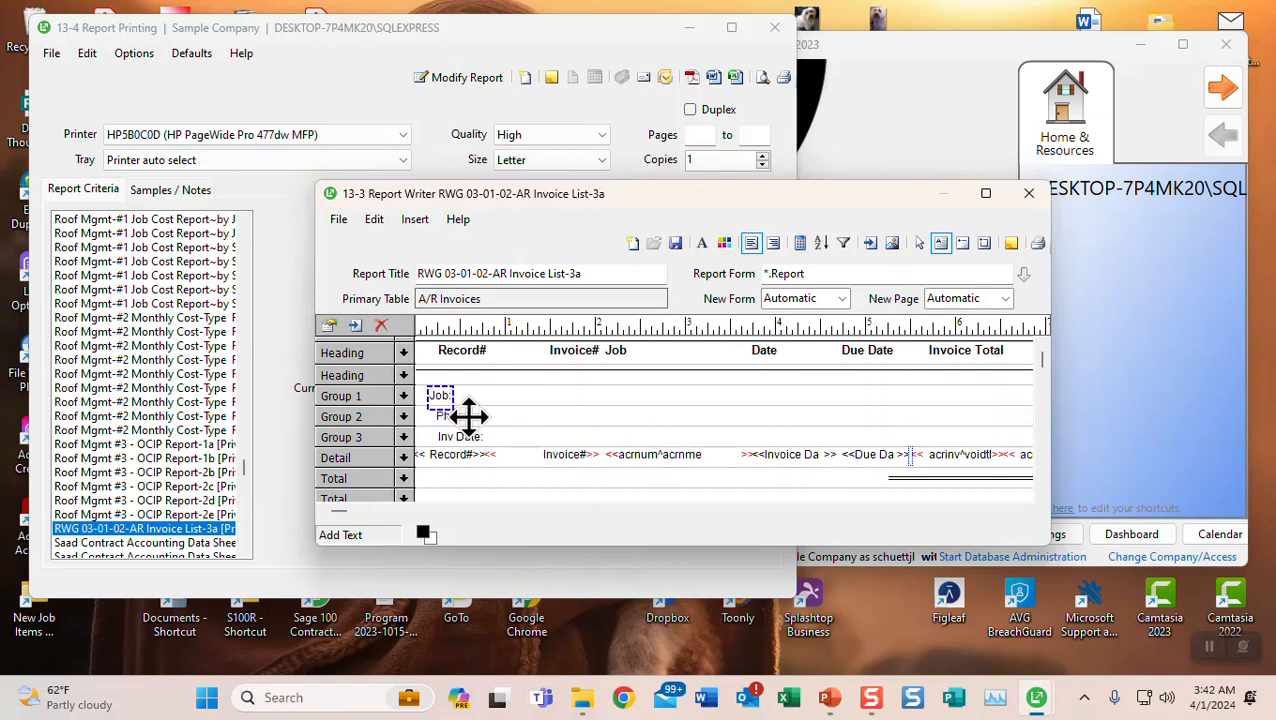
{"action": "left_click", "coordinate": [450, 419], "text": "shift"}
{"action": "left_click", "coordinate": [453, 435], "text": "shift"}
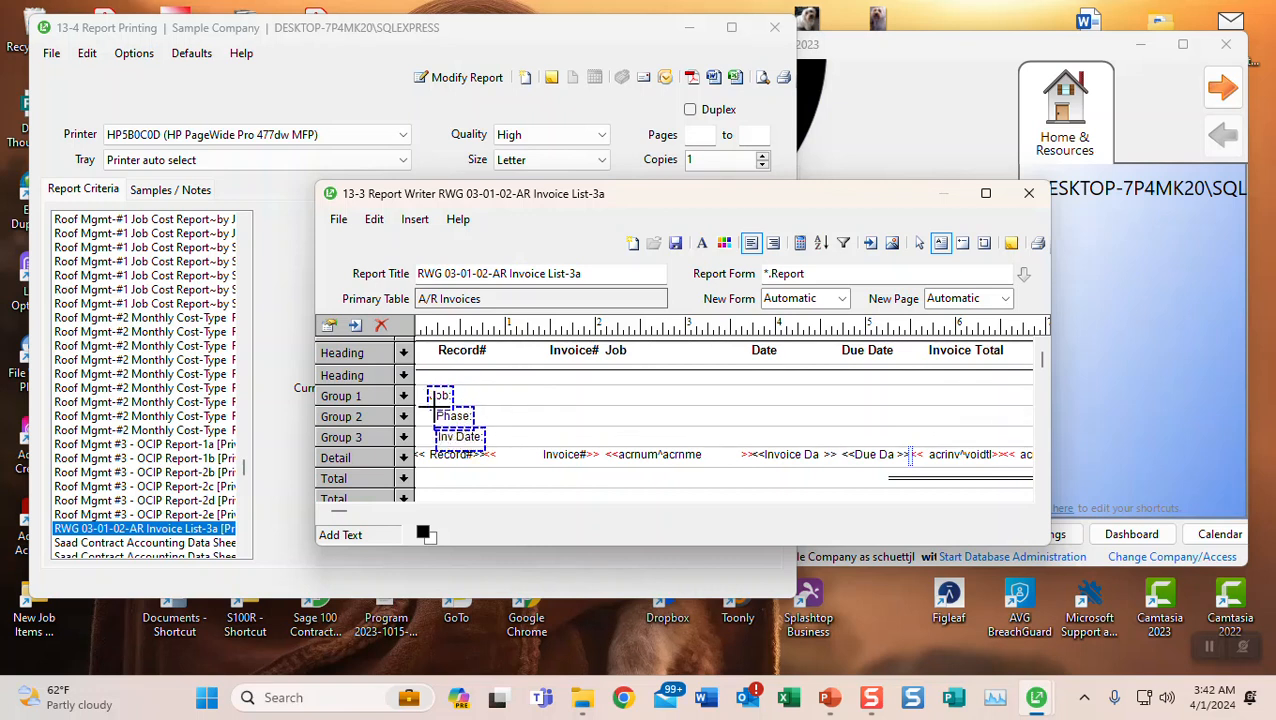
{"action": "right_click", "coordinate": [437, 395]}
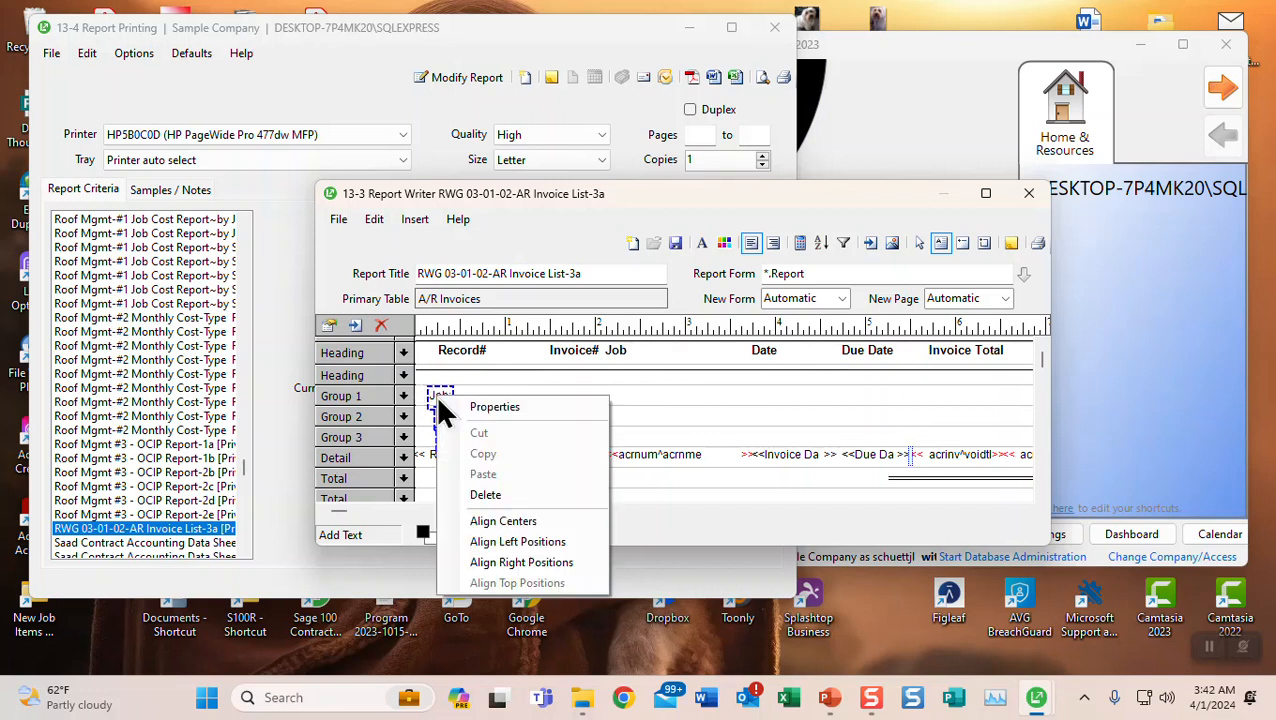
{"action": "left_click", "coordinate": [478, 406]}
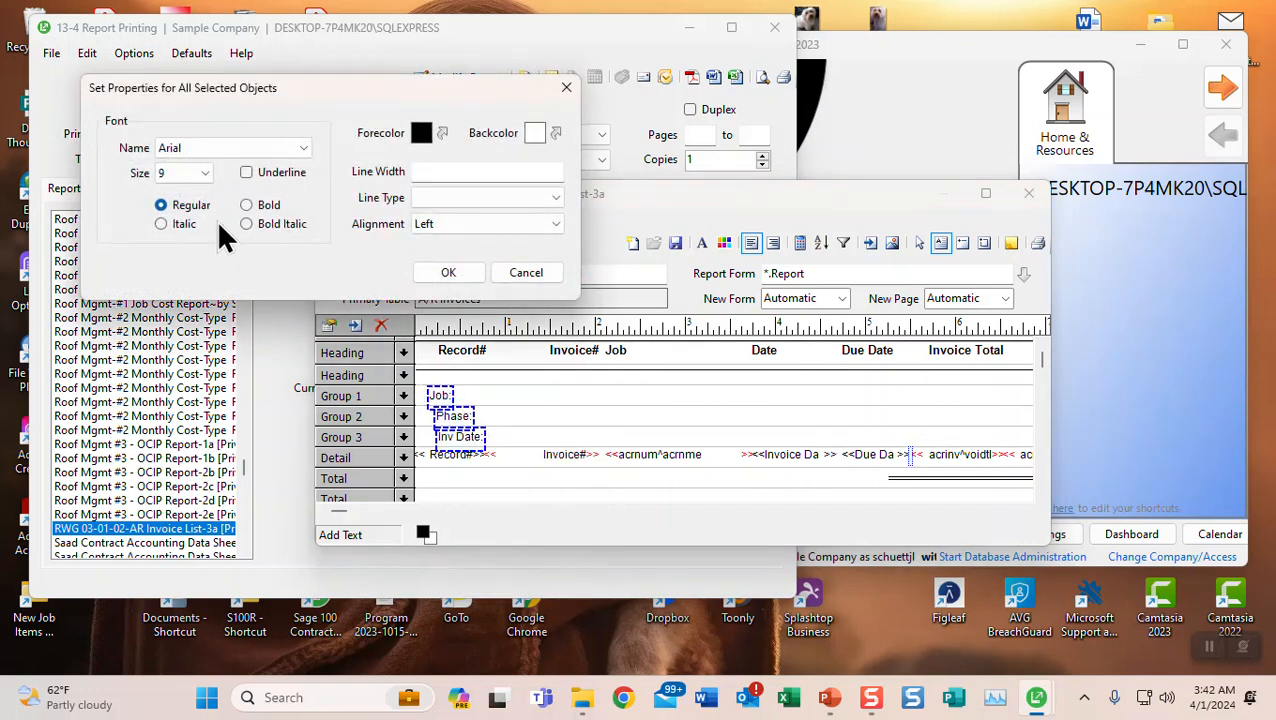
{"action": "left_click", "coordinate": [248, 206]}
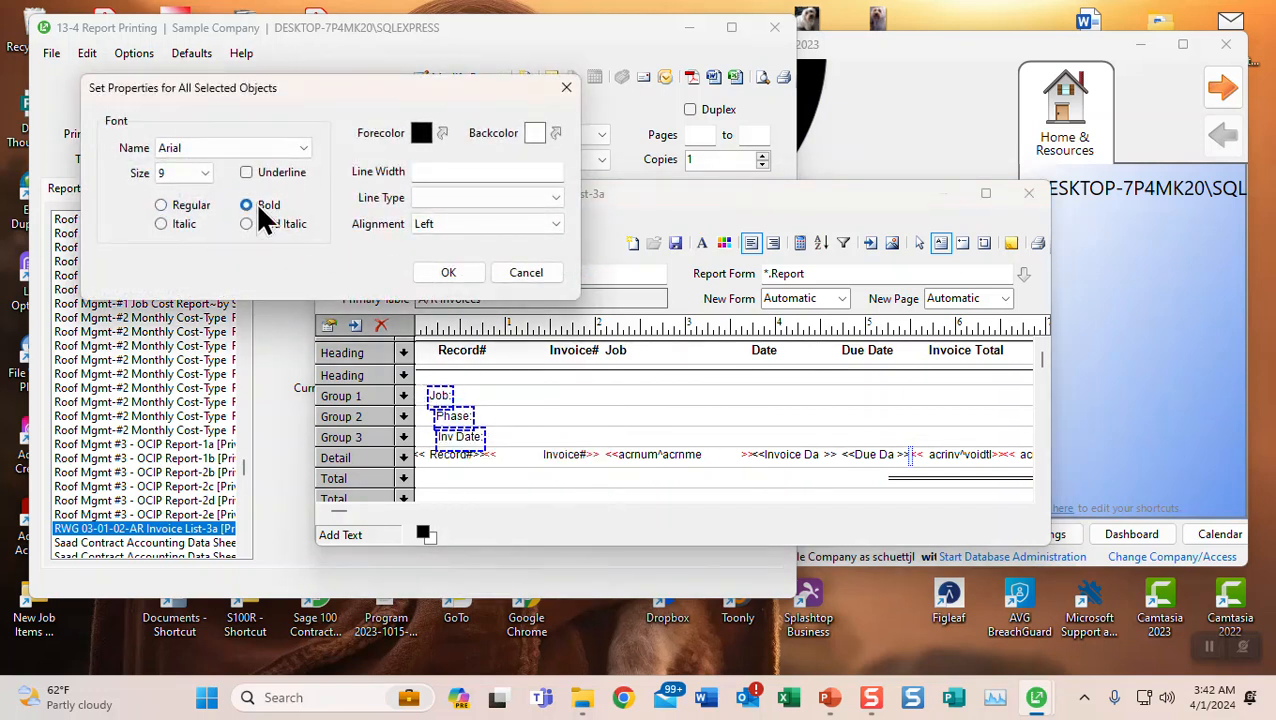
{"action": "left_click", "coordinate": [432, 226]}
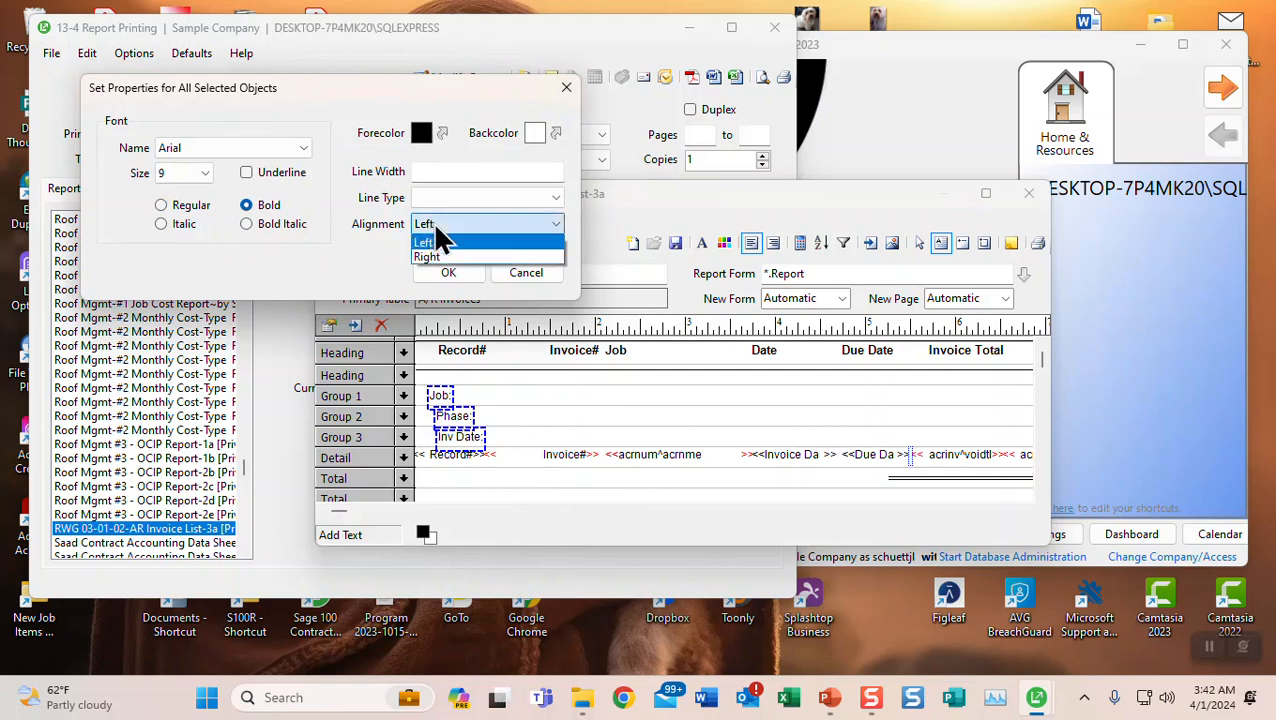
{"action": "left_click", "coordinate": [447, 256]}
{"action": "left_click", "coordinate": [444, 272]}
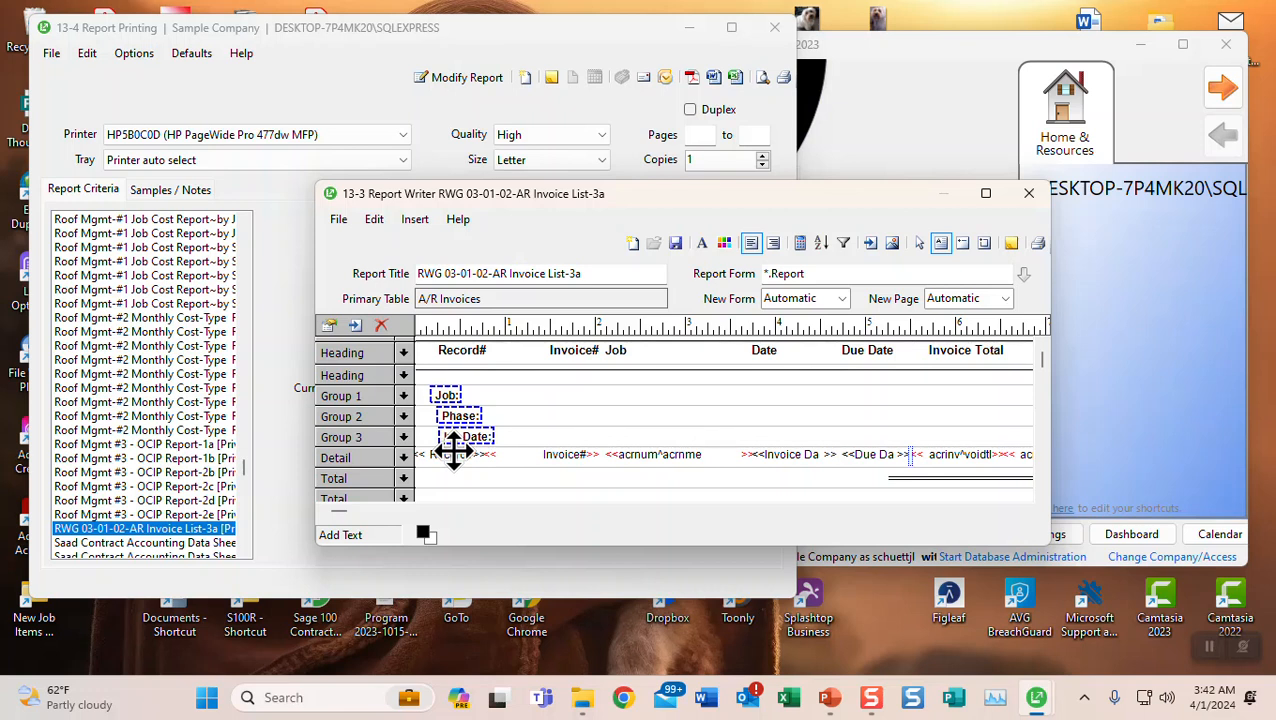
- Align the right positions of the three group labels with the Record# column heading
{"action": "left_click", "coordinate": [461, 347]}
{"action": "right_click", "coordinate": [461, 348]}
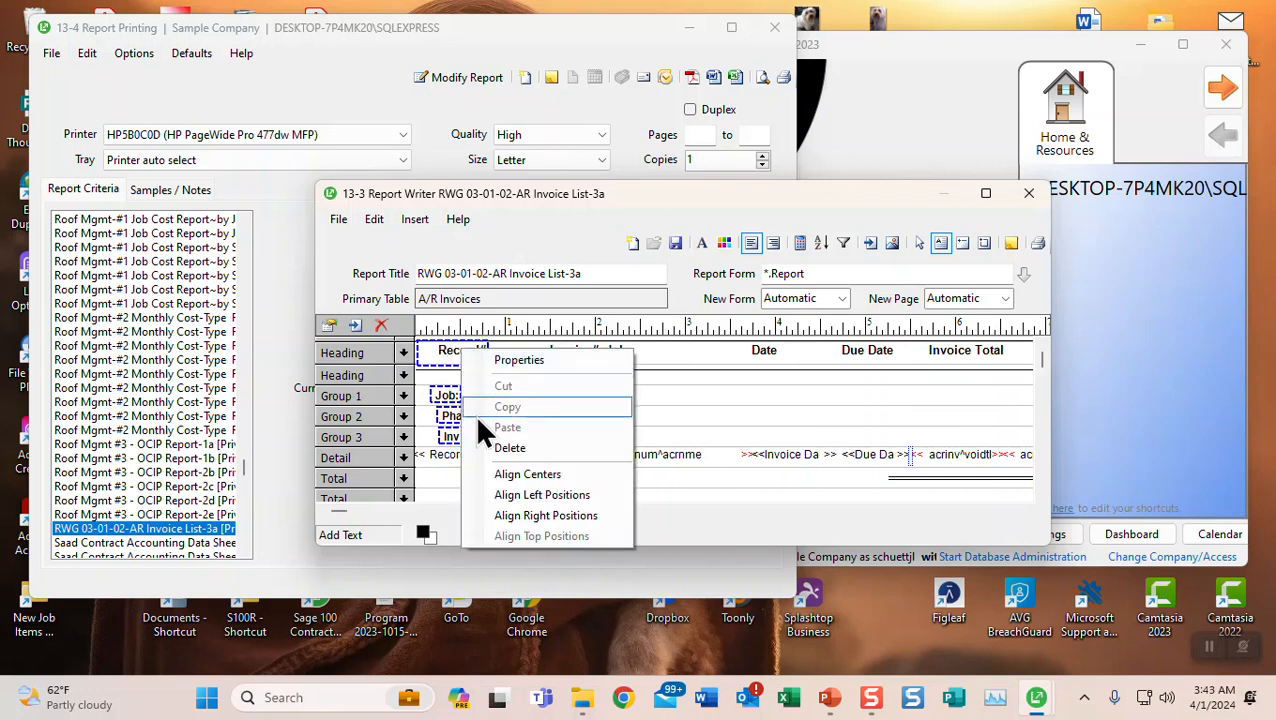
{"action": "left_click", "coordinate": [540, 516]}
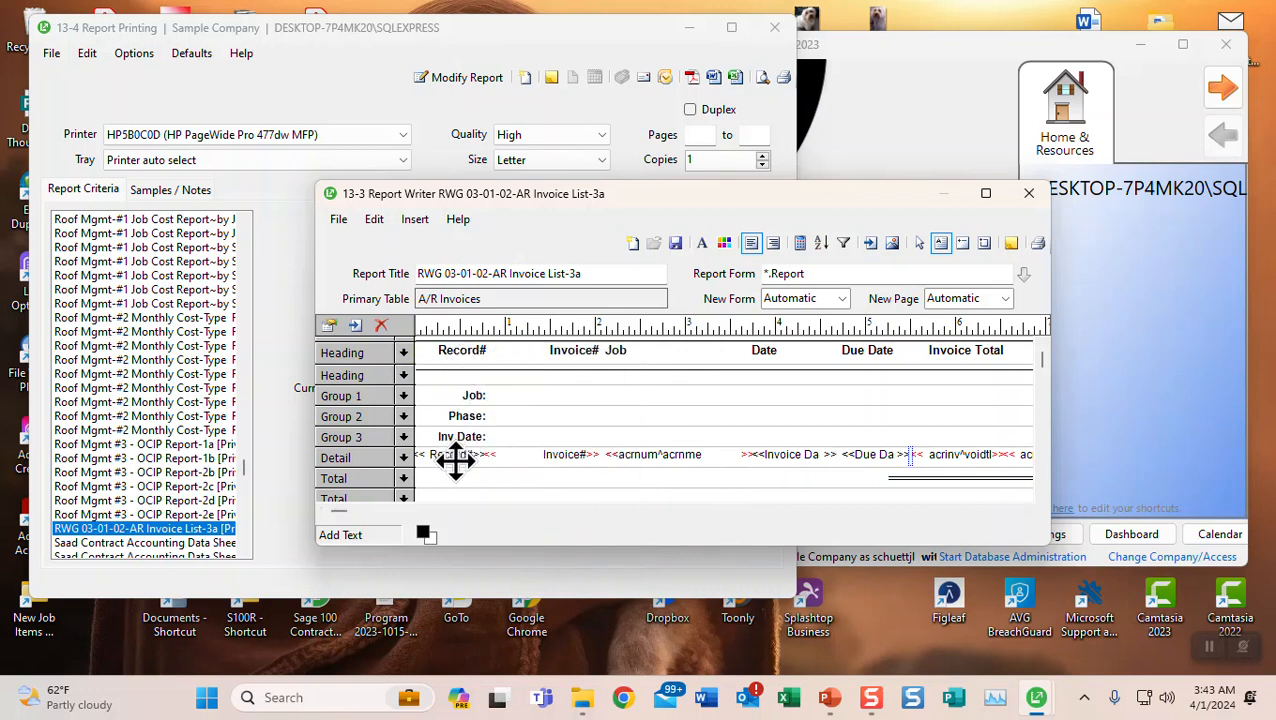
- Select the Record# detail field, the three group labels and the Record# heading together to compare their right edges
{"action": "left_click_drag", "start_coordinate": [459, 456], "coordinate": [455, 438]}
{"action": "left_click", "coordinate": [454, 418], "text": "shift"}
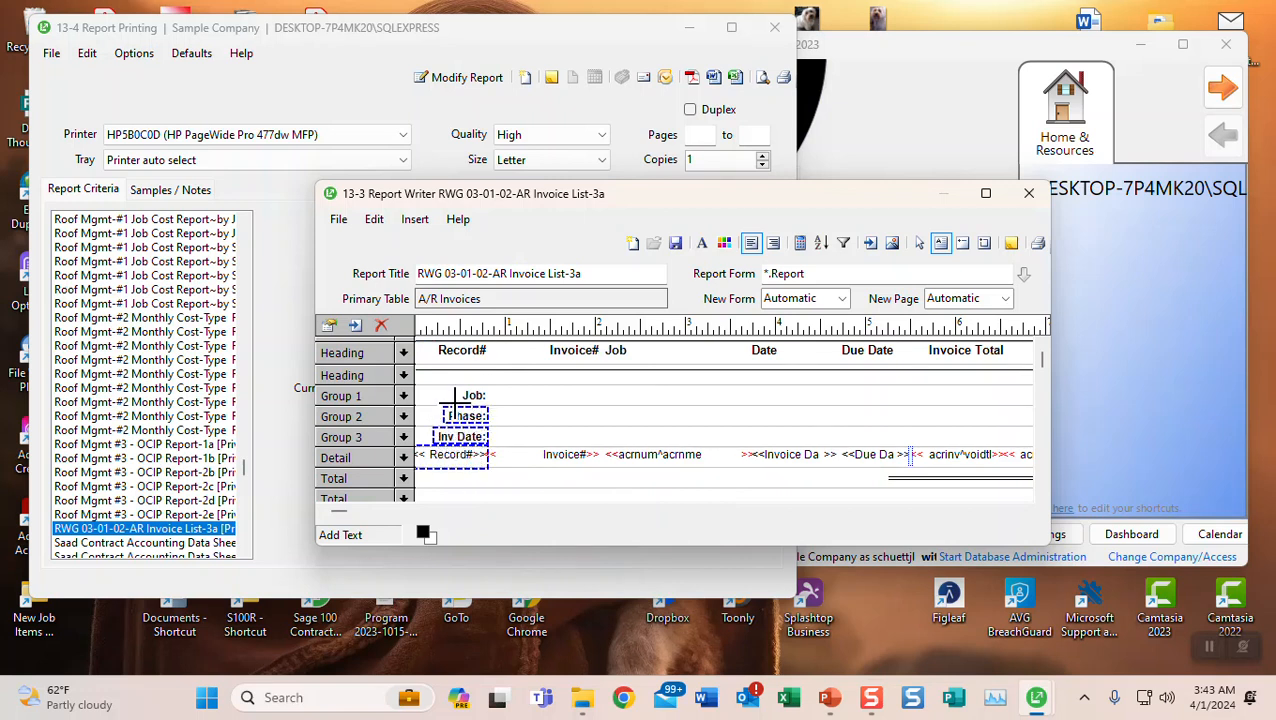
{"action": "left_click", "coordinate": [461, 396], "text": "shift"}
{"action": "left_click", "coordinate": [460, 350], "text": "shift"}
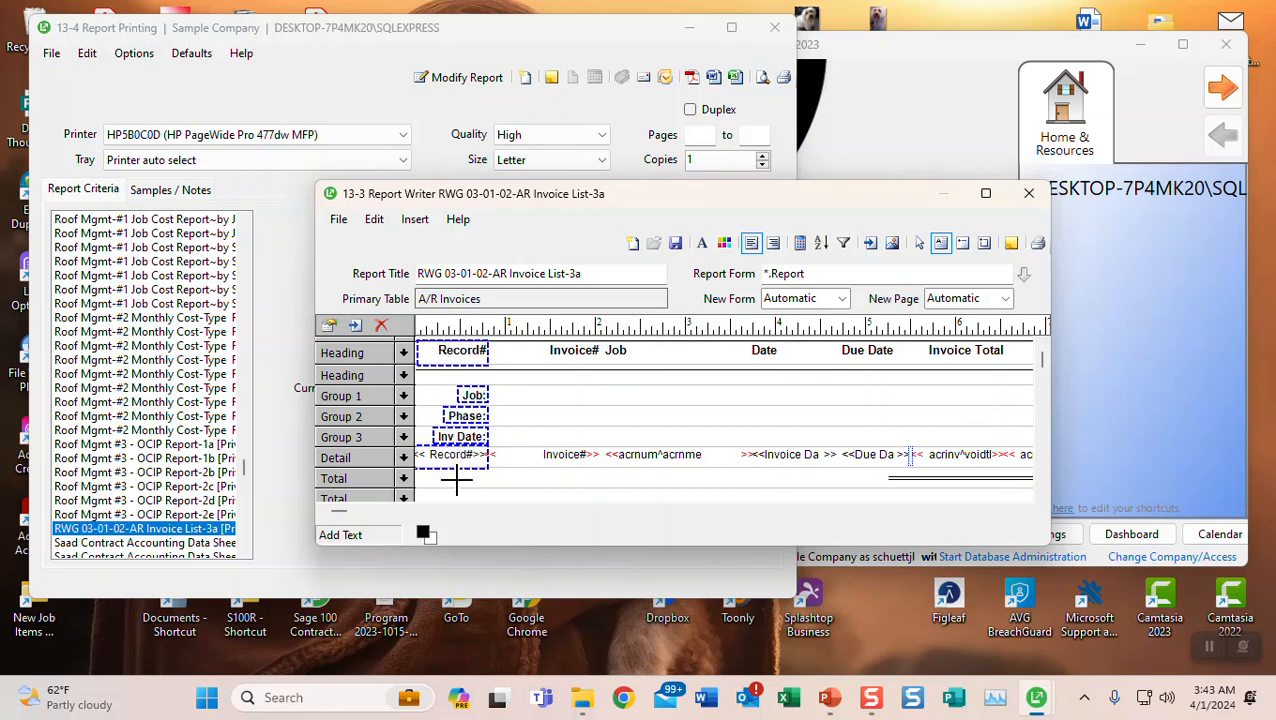
{"action": "left_click", "coordinate": [558, 400]}
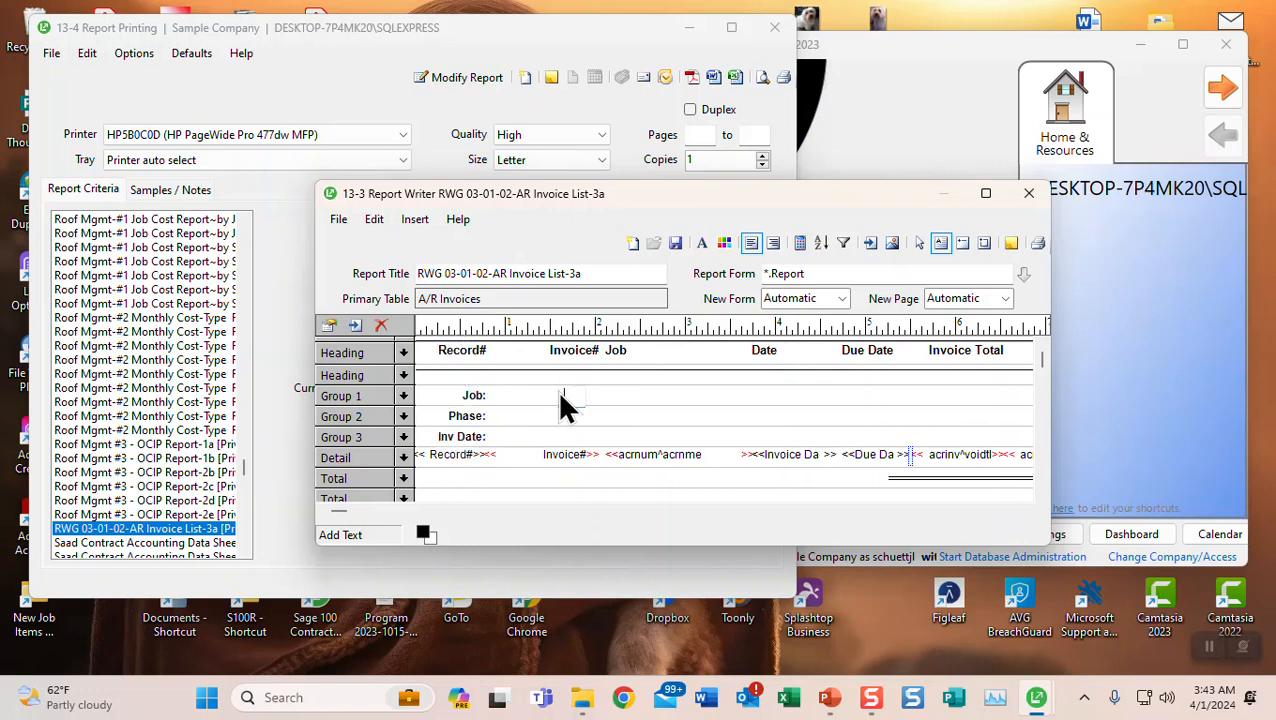
- Reapply bold font and right alignment to the three group labels and align their right positions with the Record# heading
{"action": "left_click", "coordinate": [451, 399]}
{"action": "left_click", "coordinate": [455, 433]}
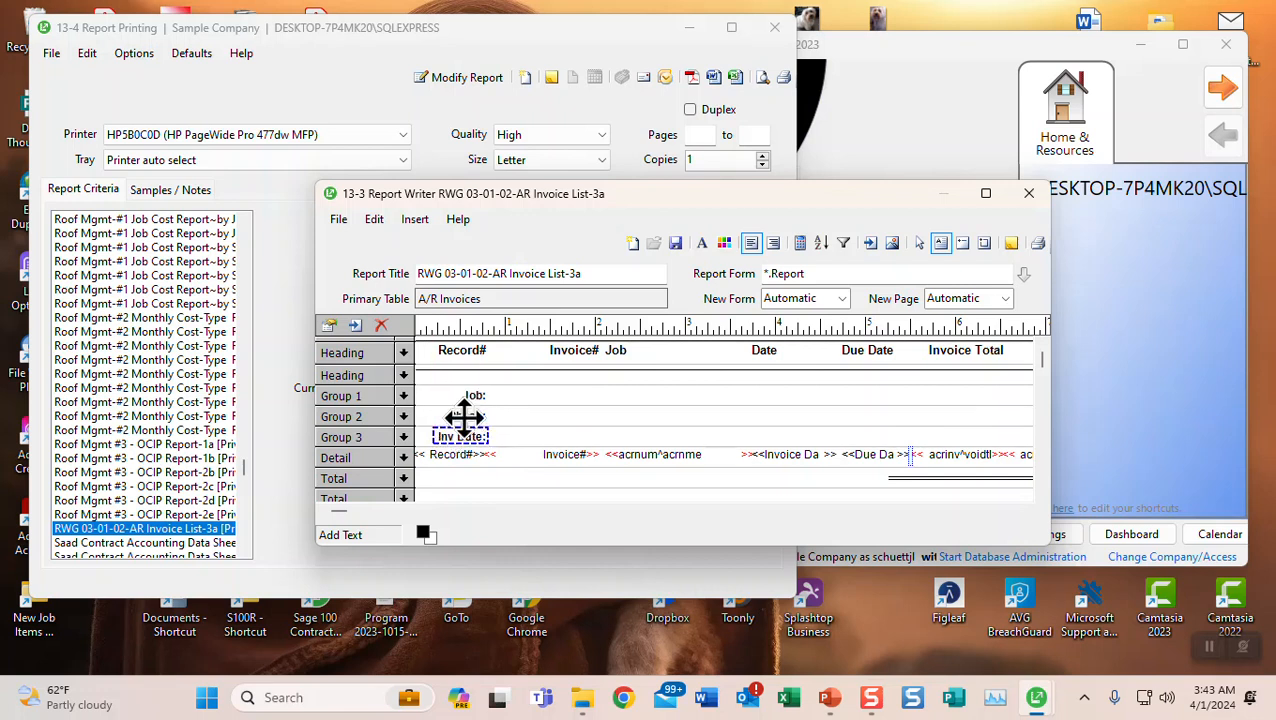
{"action": "left_click", "coordinate": [463, 416], "text": "shift"}
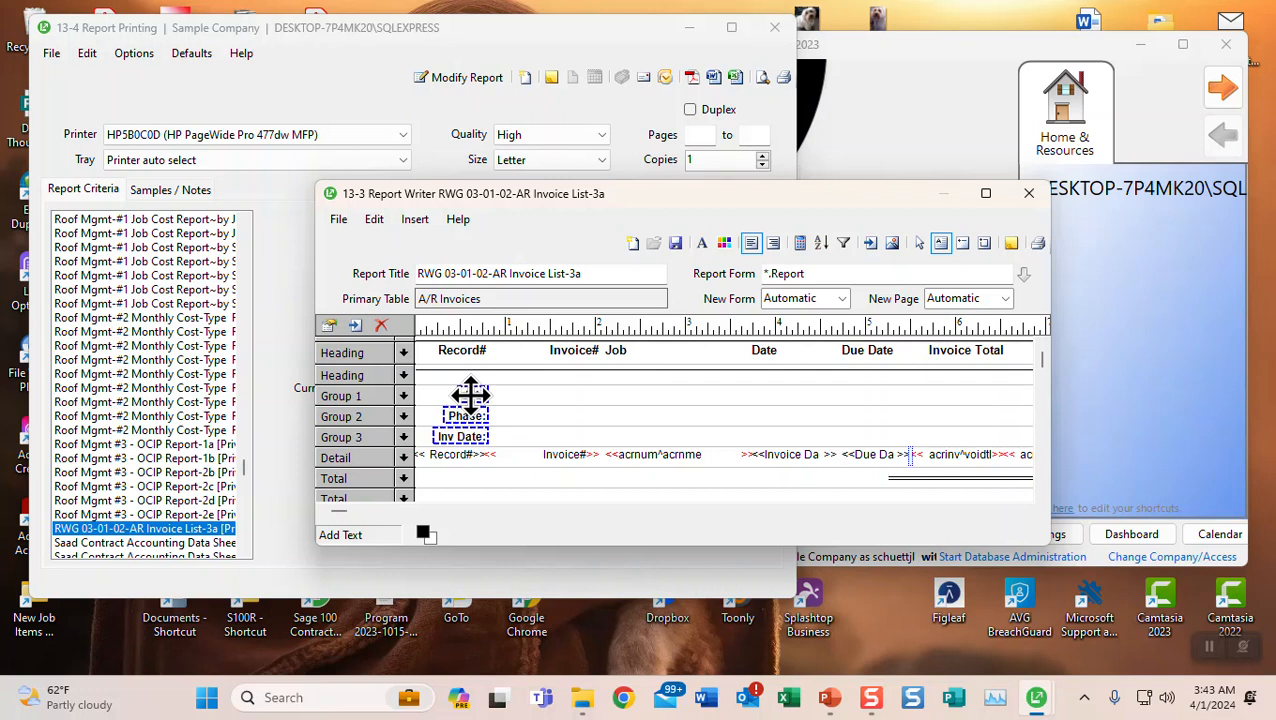
{"action": "left_click", "coordinate": [467, 396], "text": "shift"}
{"action": "right_click", "coordinate": [467, 396]}
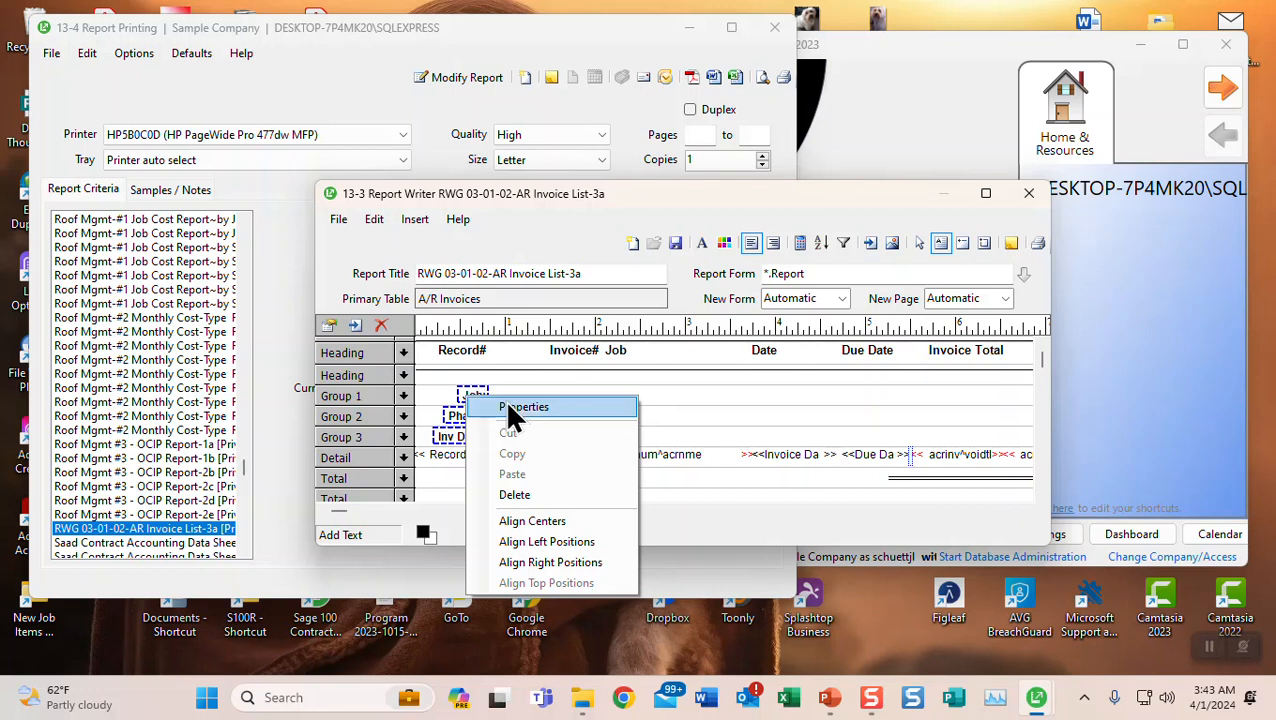
{"action": "left_click", "coordinate": [512, 410]}
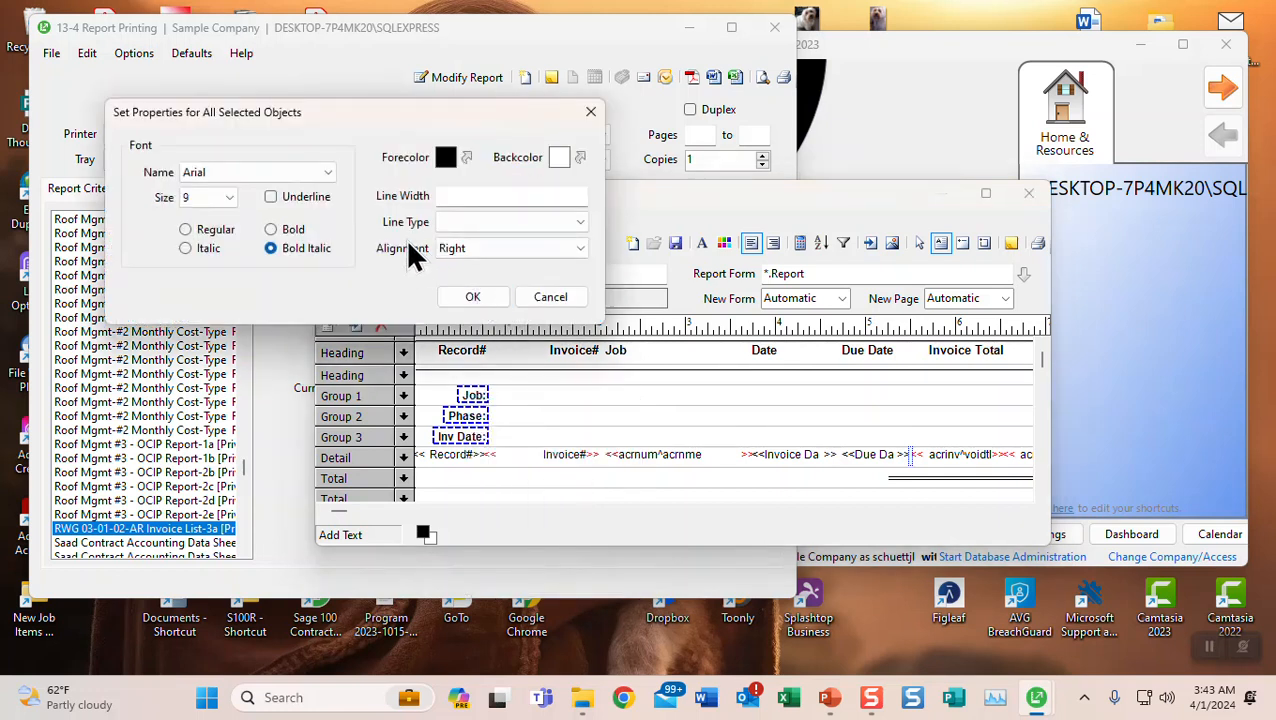
{"action": "left_click", "coordinate": [289, 233]}
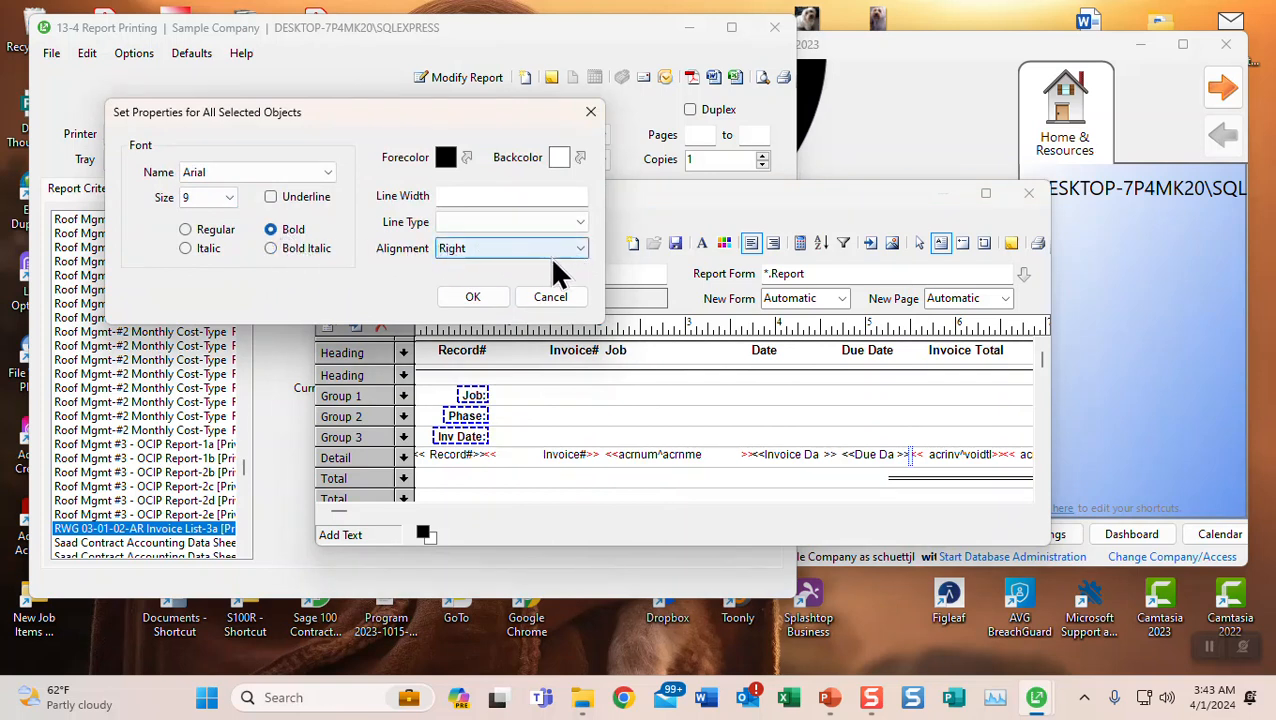
{"action": "left_click", "coordinate": [472, 300]}
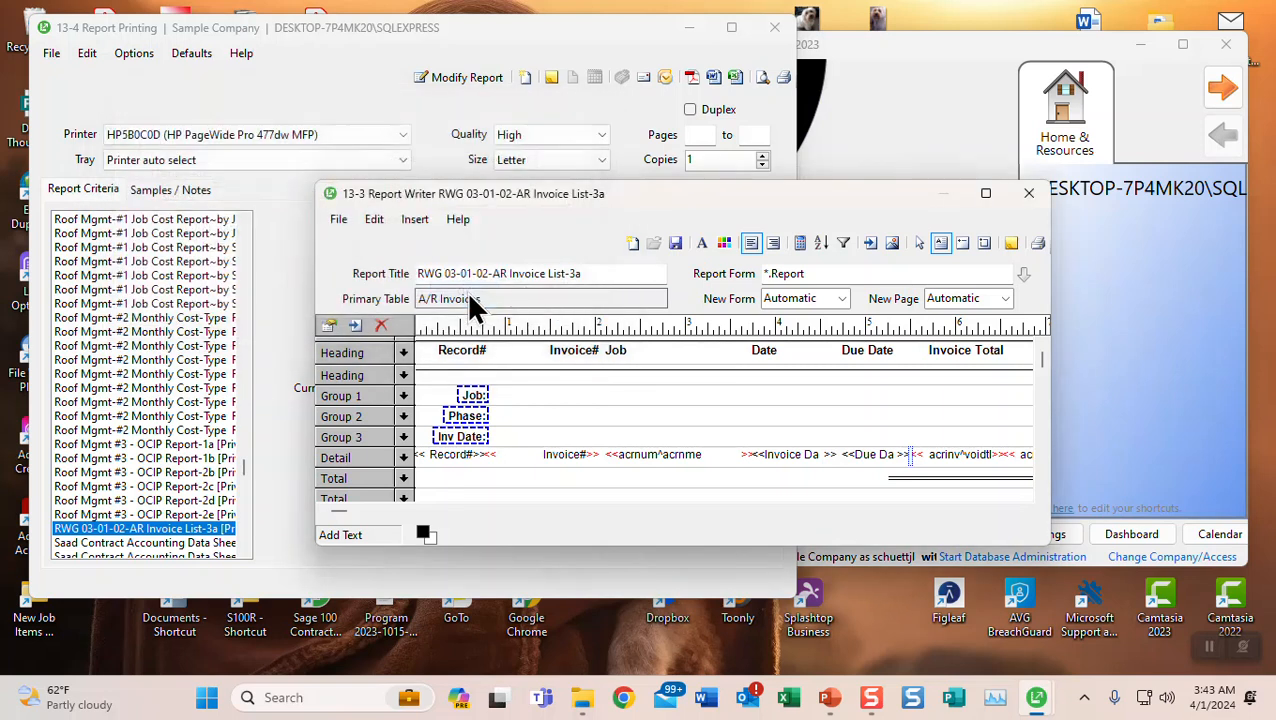
{"action": "right_click", "coordinate": [452, 350]}
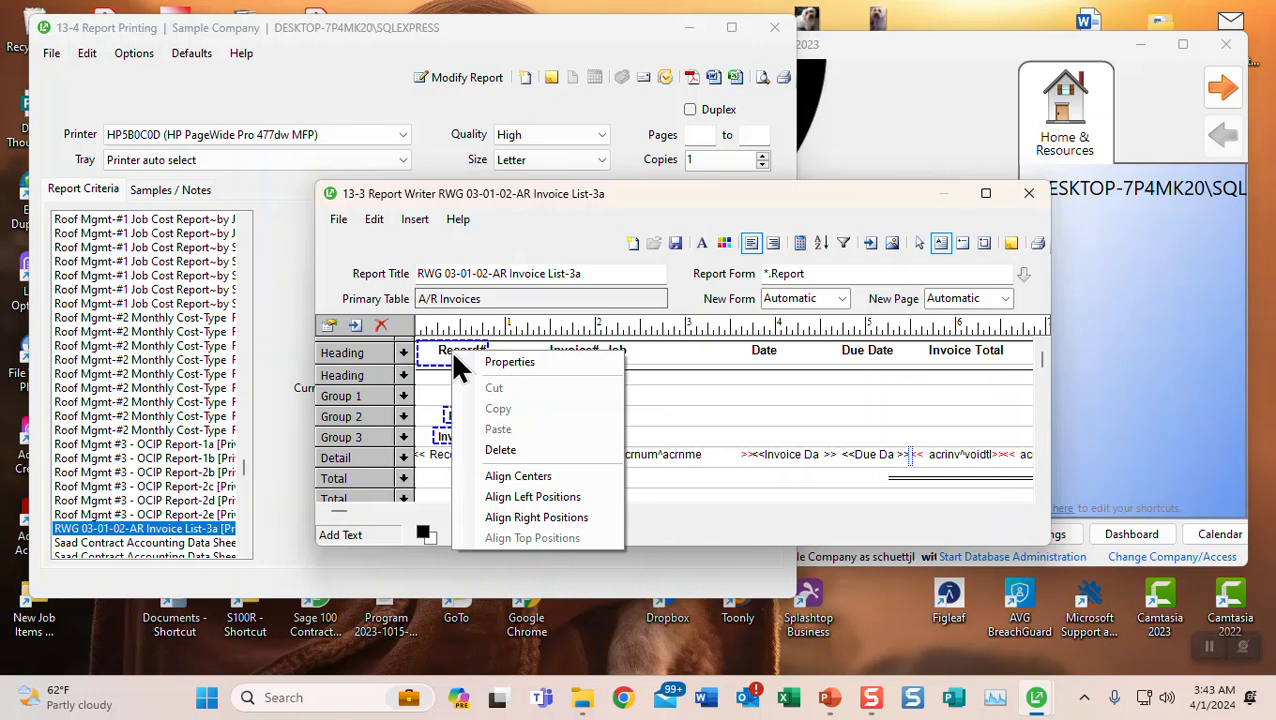
{"action": "left_click", "coordinate": [497, 520]}
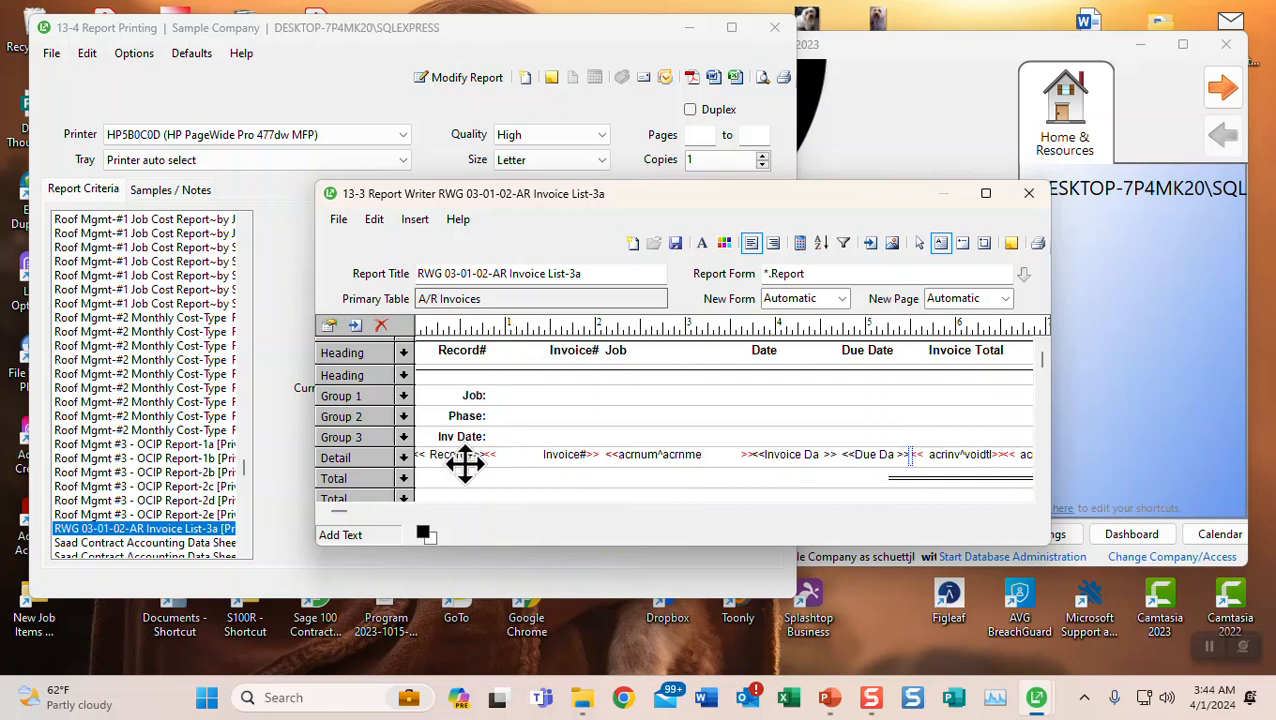
- Insert the Job with Job Name field from the A/R Invoices table after the "Job:" label in Group 1
{"action": "left_click", "coordinate": [512, 393]}
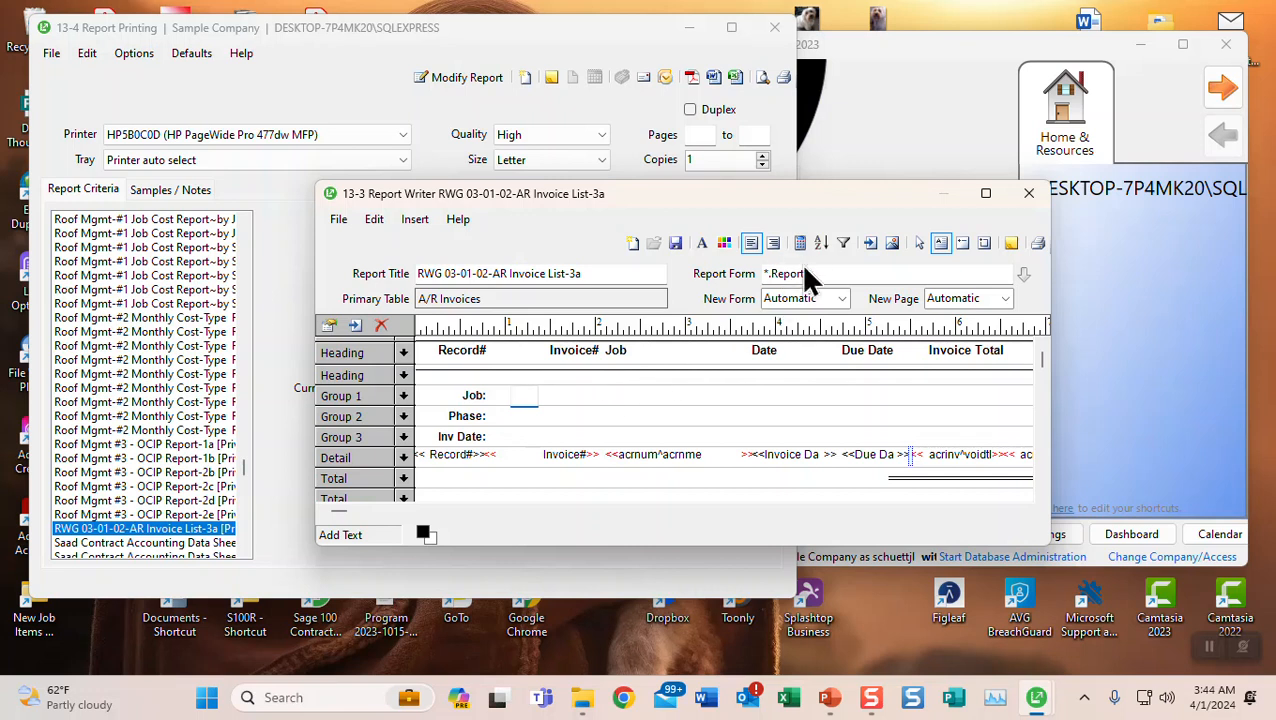
{"action": "left_click", "coordinate": [869, 246]}
{"action": "left_click", "coordinate": [869, 246]}
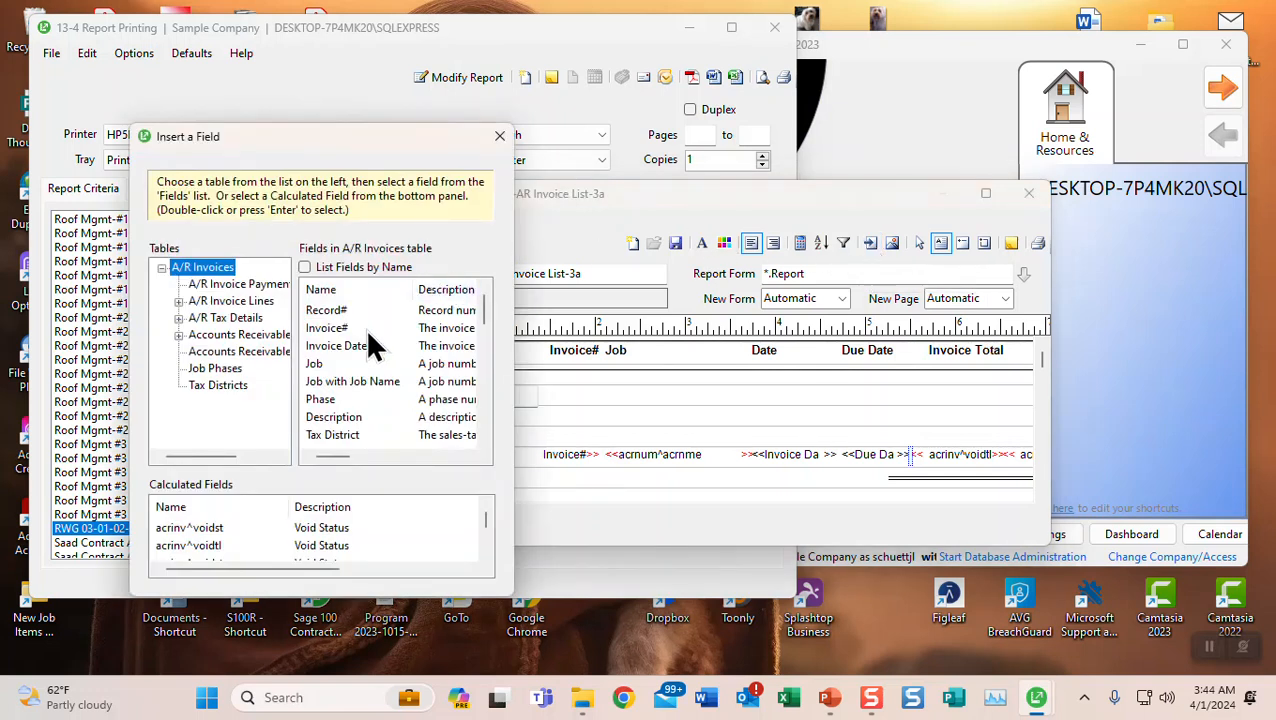
{"action": "double_click", "coordinate": [318, 383]}
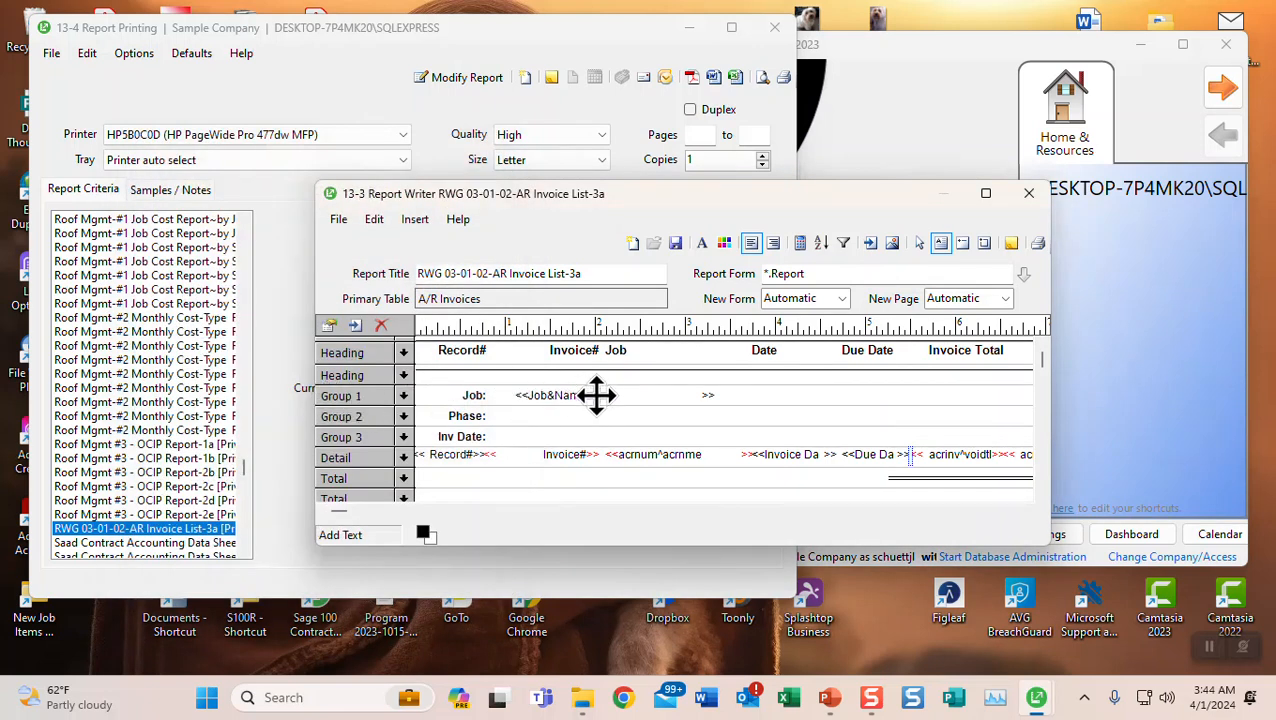
- Insert the Phase field from the A/R Invoices table after the "Phase:" label in Group 2
{"action": "left_click", "coordinate": [519, 414]}
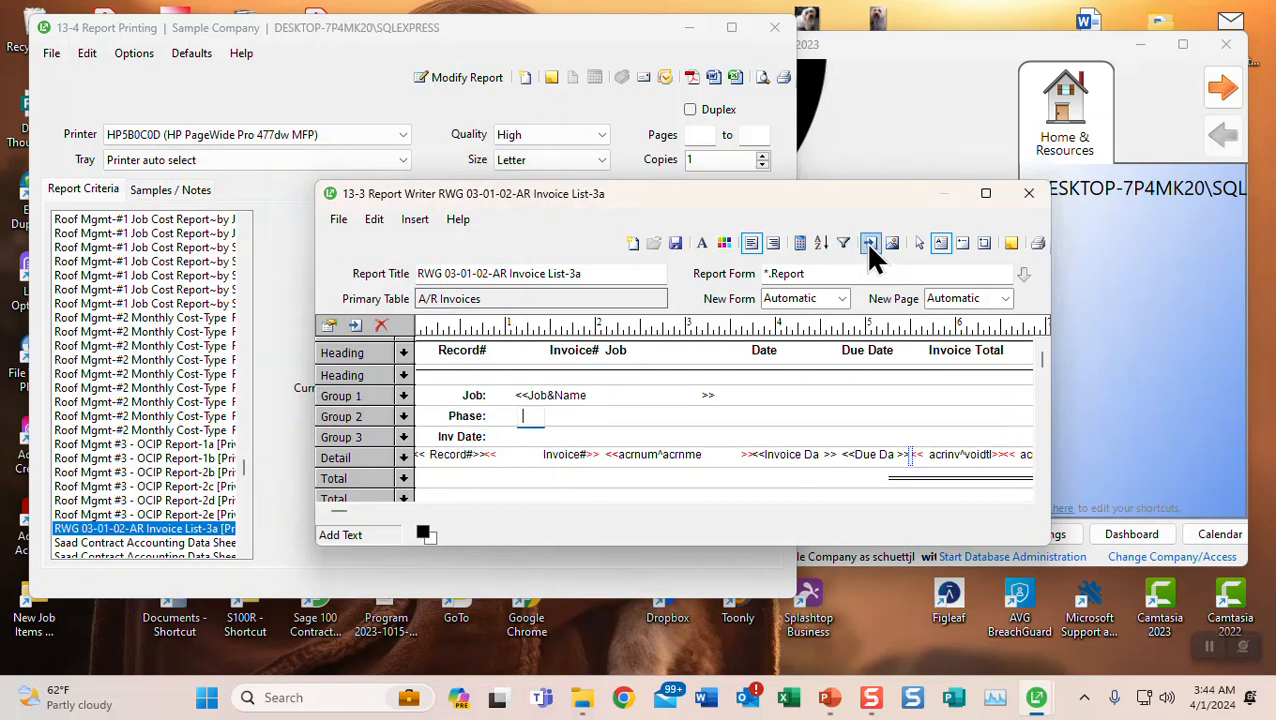
{"action": "left_click", "coordinate": [870, 246]}
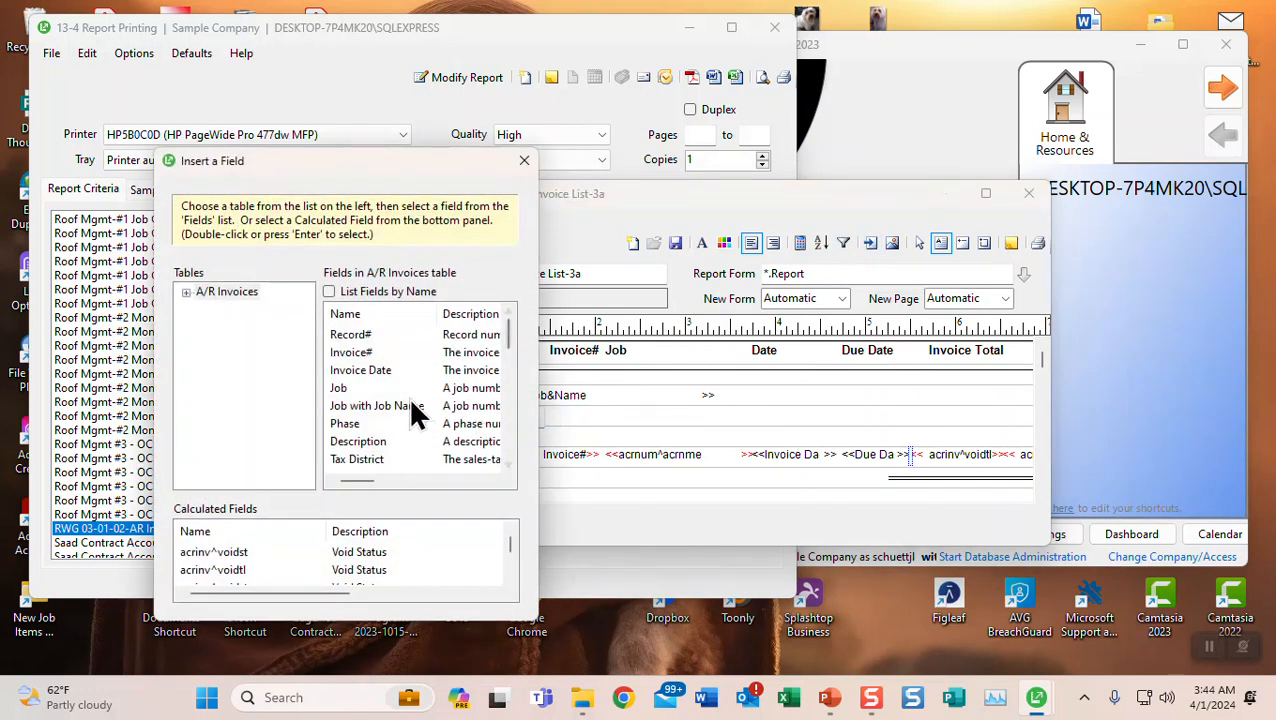
{"action": "double_click", "coordinate": [375, 425]}
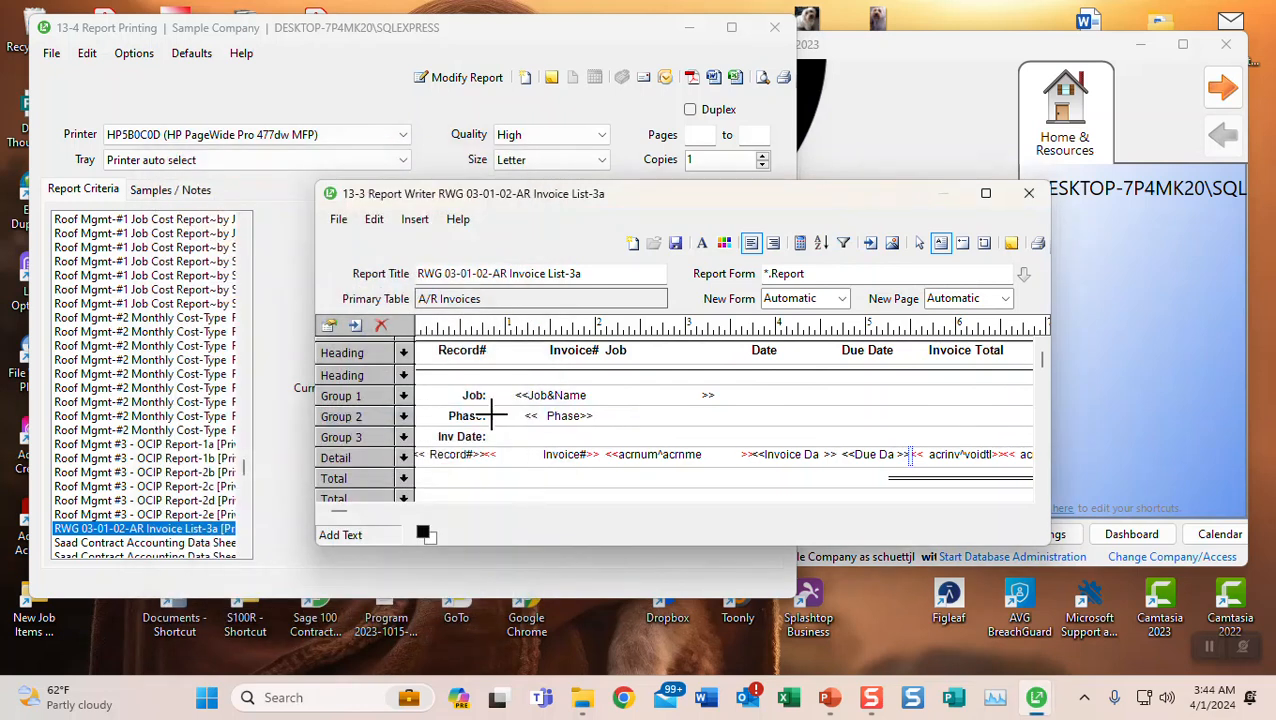
- Insert the Invoice Date field from the A/R Invoices table after the "Inv Date:" label in Group 3
{"action": "left_click", "coordinate": [531, 434]}
{"action": "left_click", "coordinate": [870, 245]}
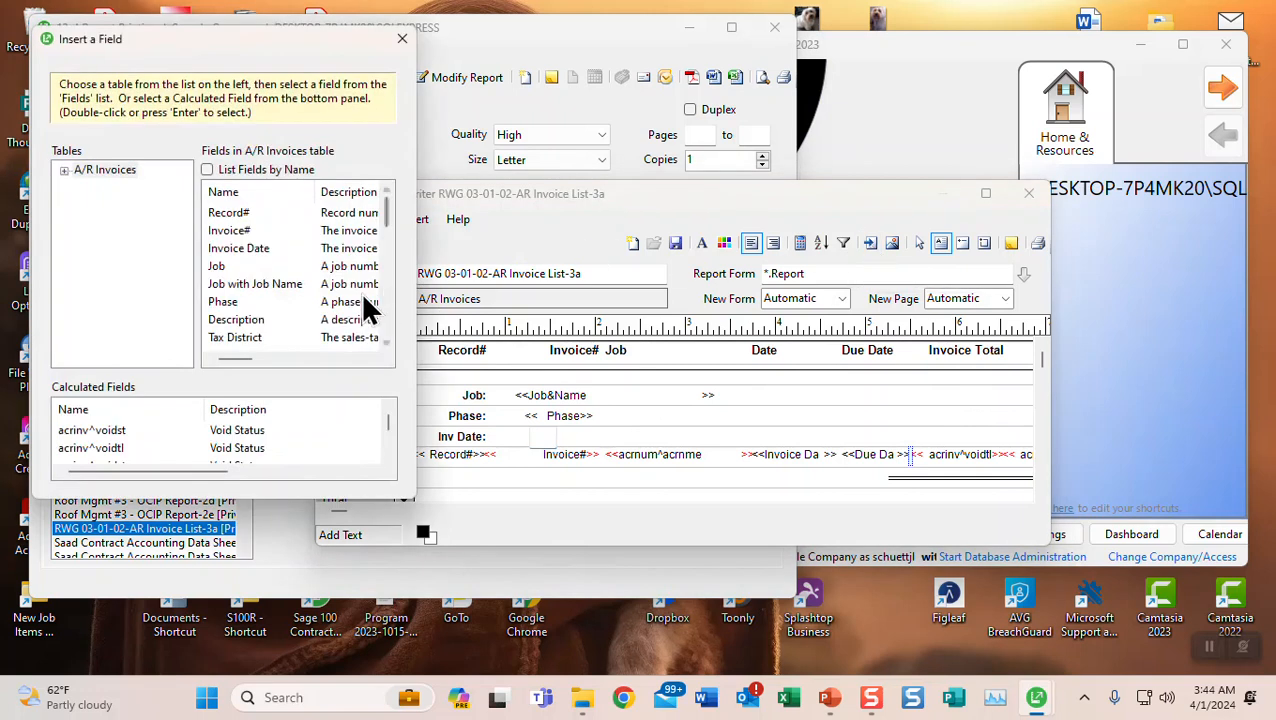
{"action": "double_click", "coordinate": [229, 250]}
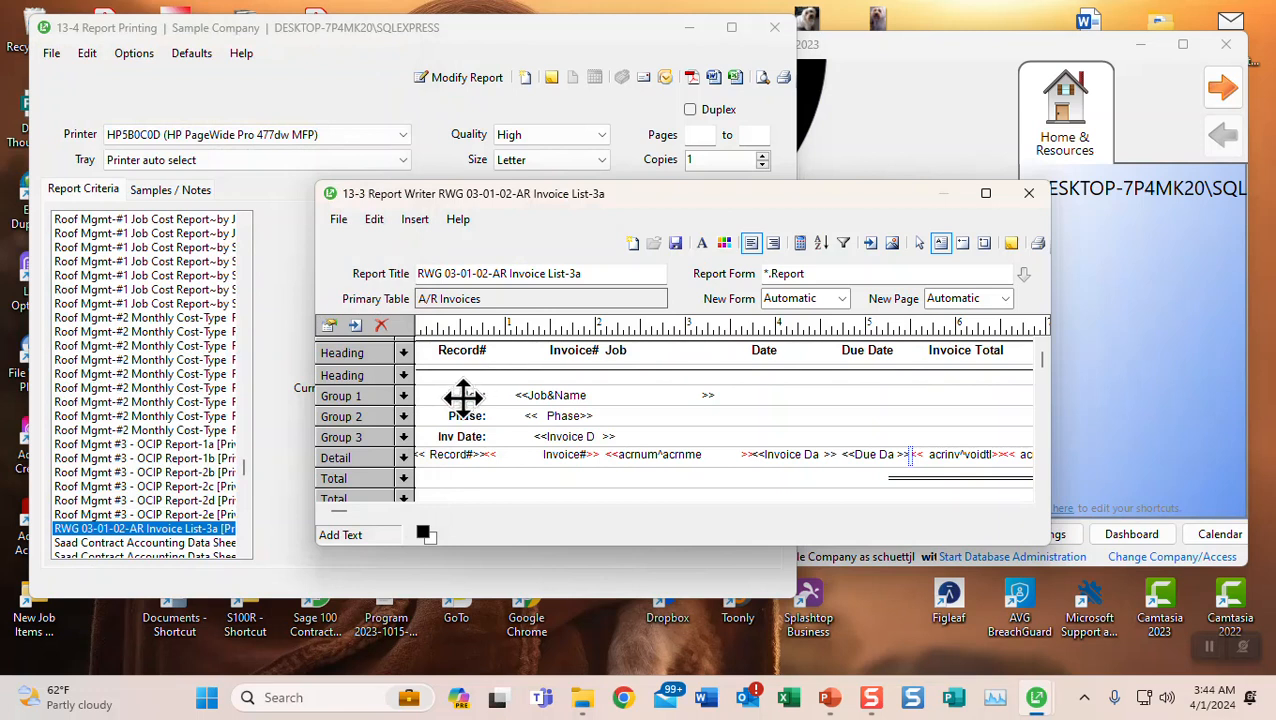
- Nudge the three group fields, the Invoice# heading and the Invoice# detail field together to the left and left-align their text
{"action": "left_click", "coordinate": [536, 397]}
{"action": "left_click", "coordinate": [556, 420], "text": "shift"}
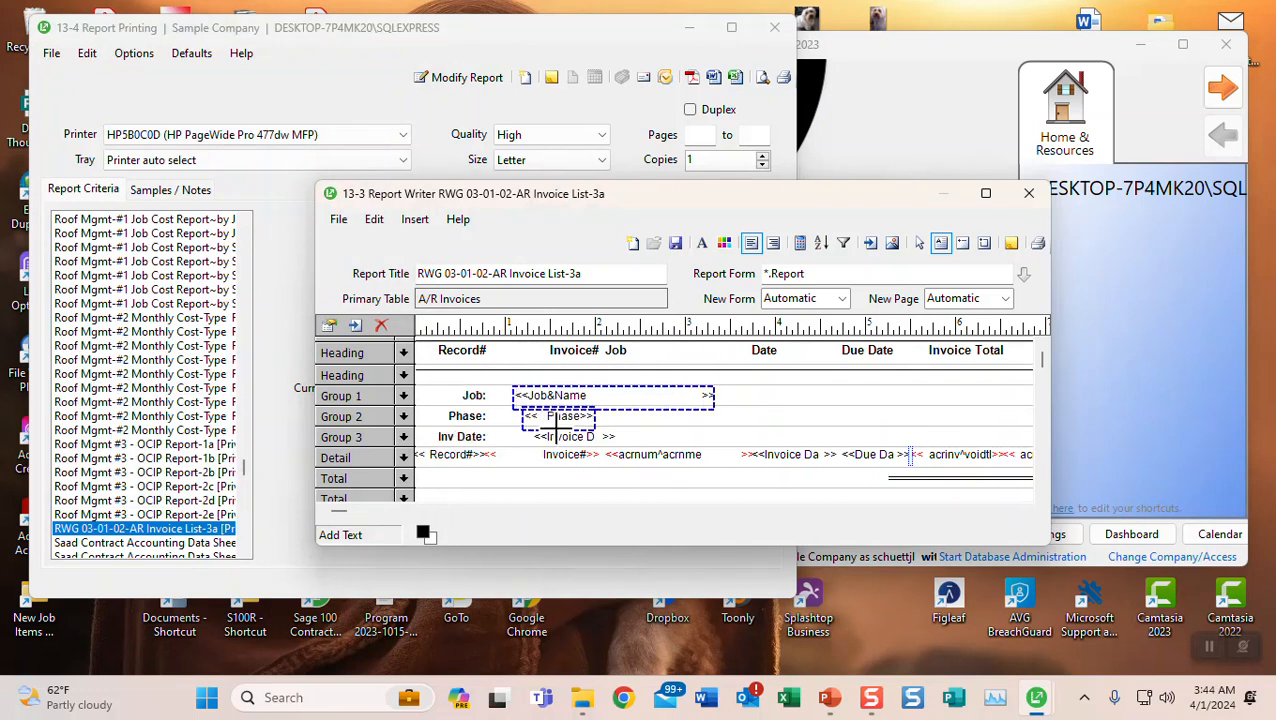
{"action": "left_click", "coordinate": [556, 436], "text": "shift"}
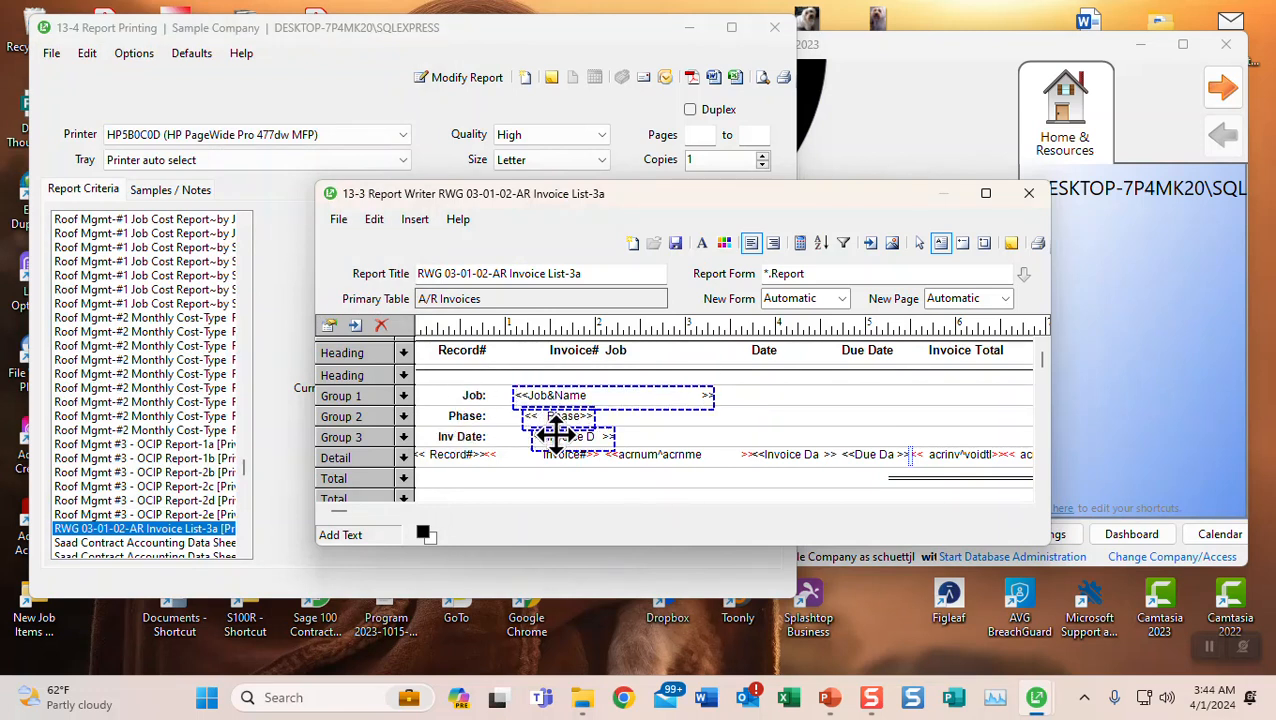
{"action": "left_click", "coordinate": [561, 350], "text": "shift"}
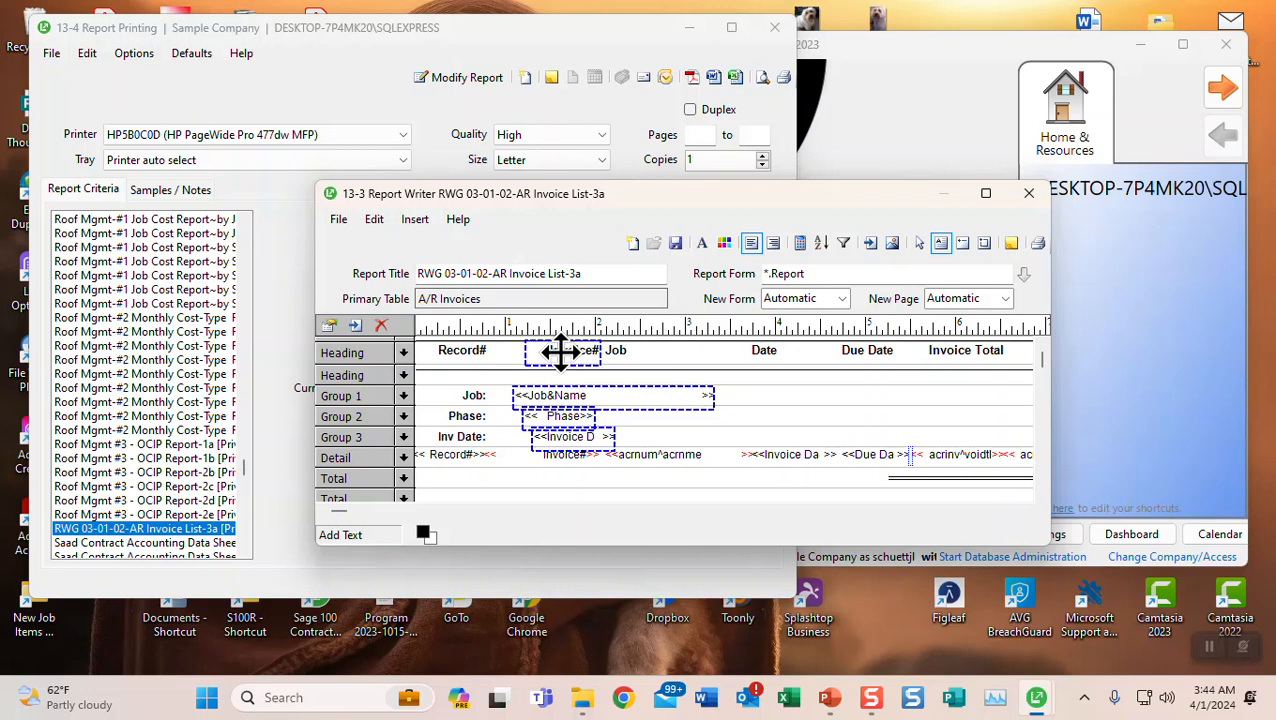
{"action": "left_click", "coordinate": [551, 458], "text": "shift"}
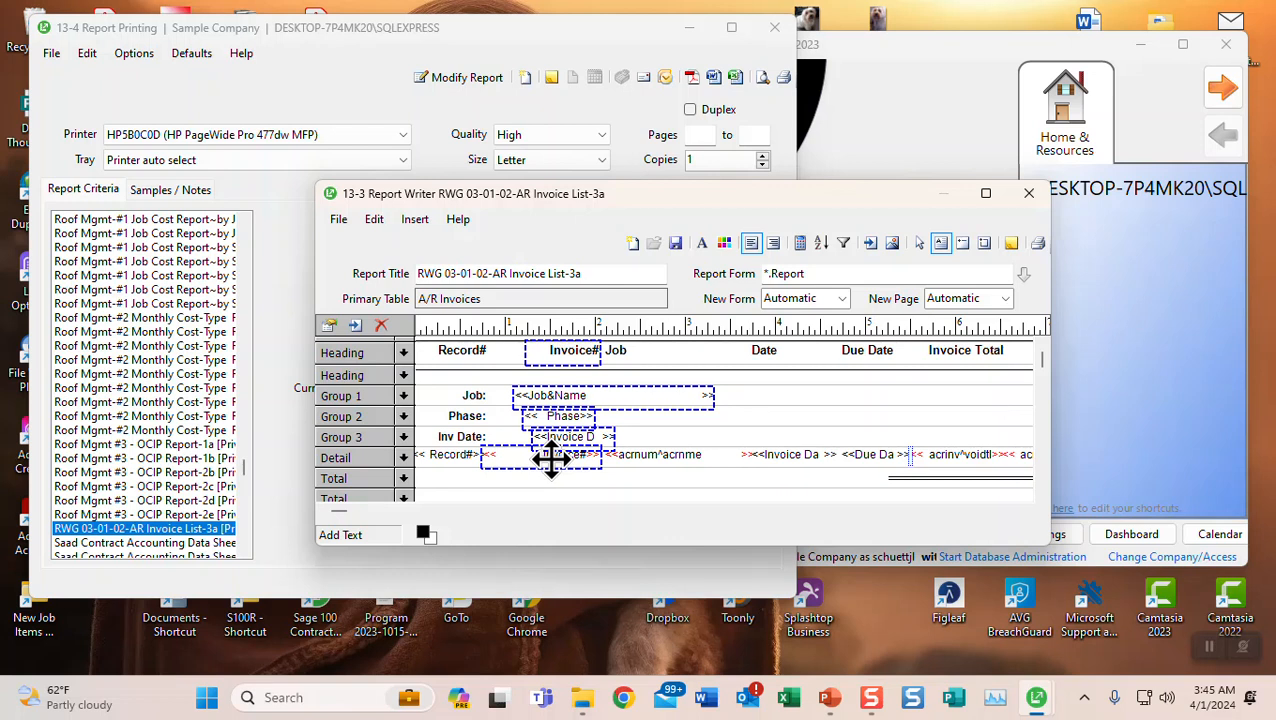
{"action": "key", "text": "Left"}
{"action": "key", "text": "Left"}
{"action": "key", "text": "Left"}
{"action": "key", "text": "Left"}
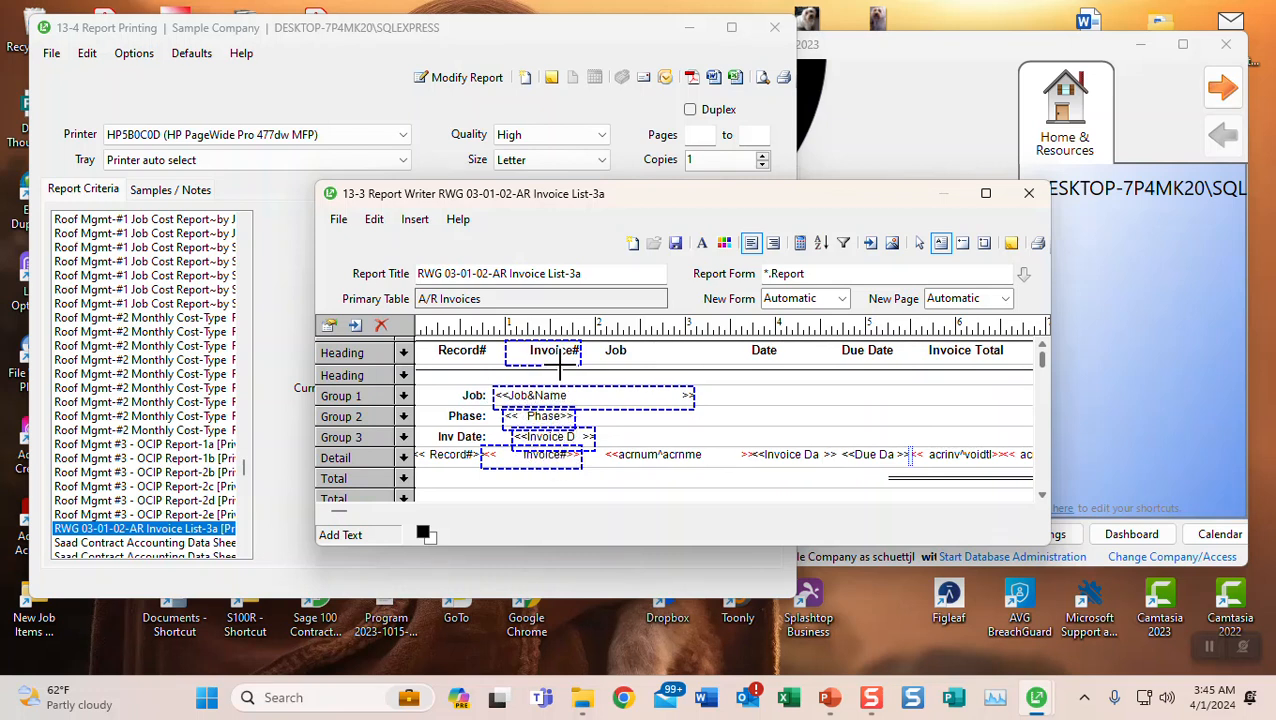
{"action": "left_click", "coordinate": [751, 247]}
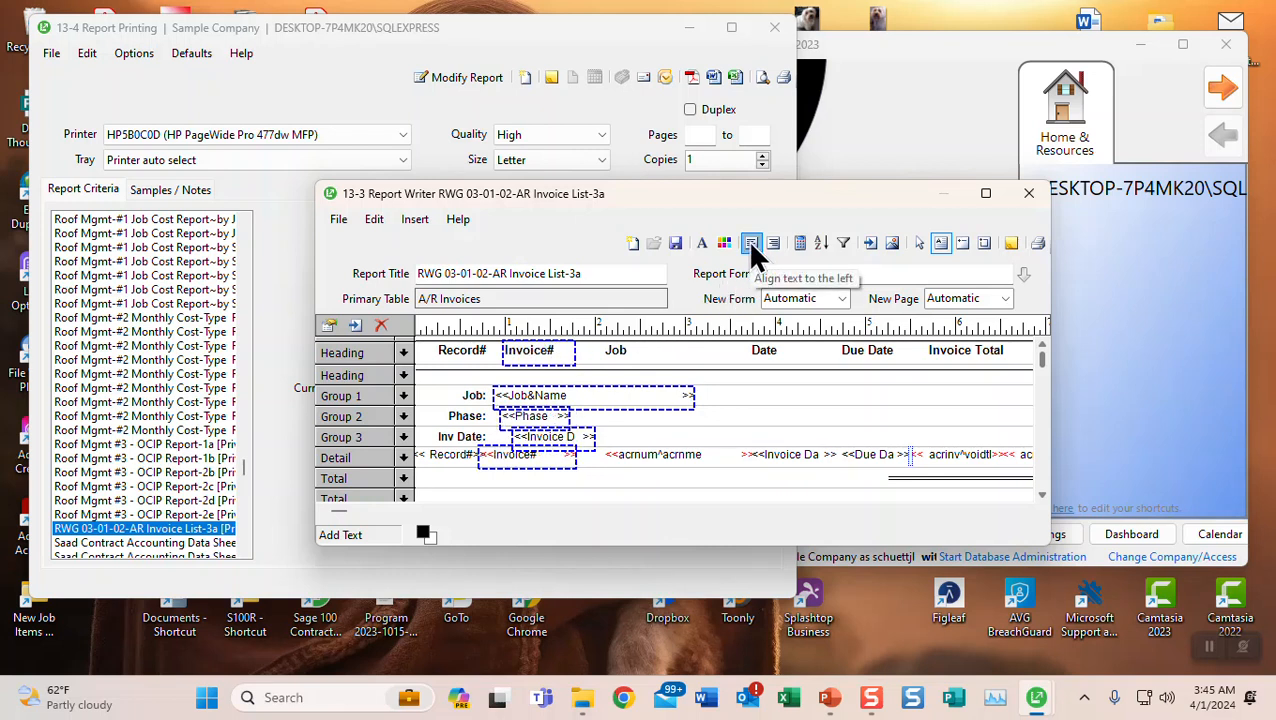
{"action": "right_click", "coordinate": [515, 394]}
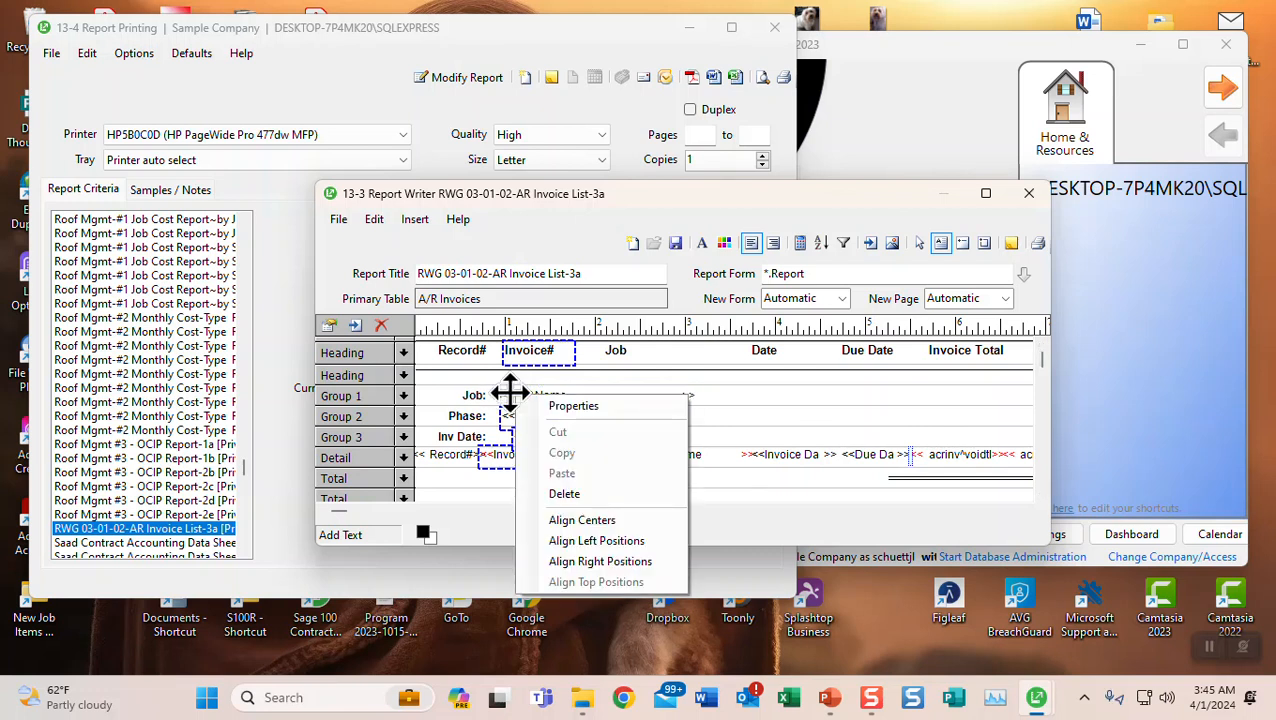
{"action": "left_click", "coordinate": [510, 393]}
{"action": "right_click", "coordinate": [516, 394]}
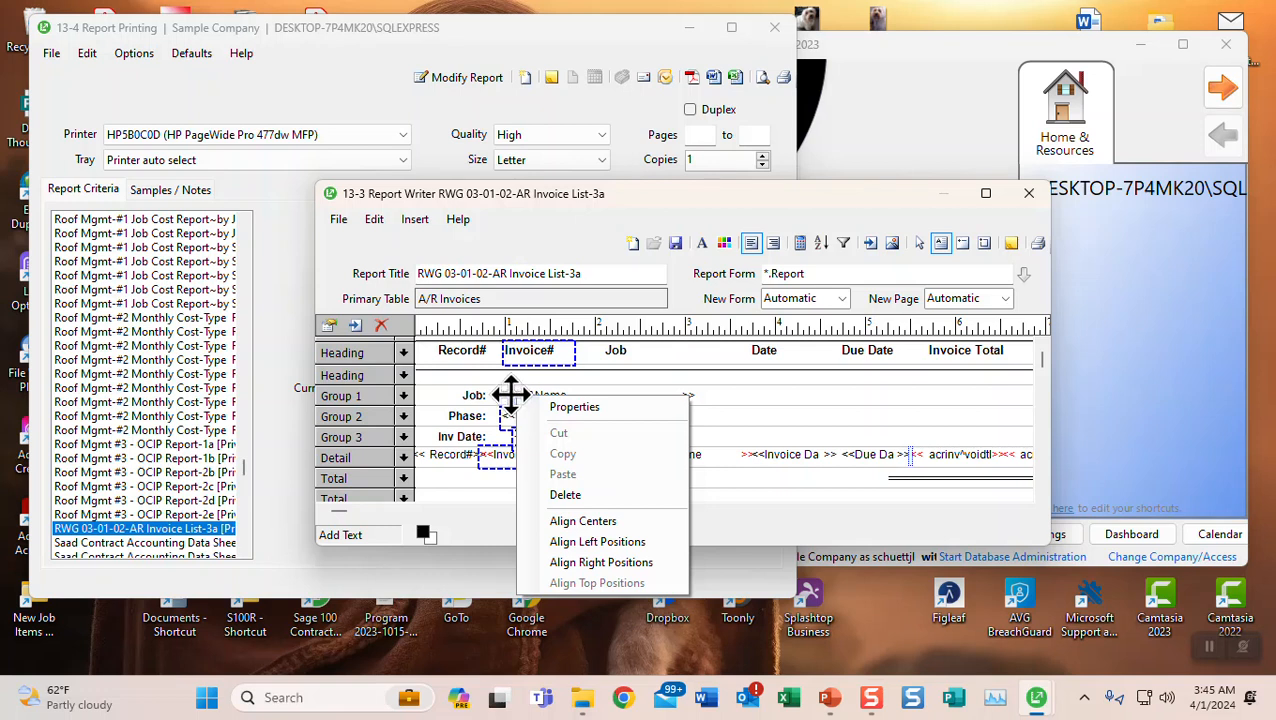
{"action": "left_click", "coordinate": [510, 394]}
{"action": "right_click", "coordinate": [510, 394]}
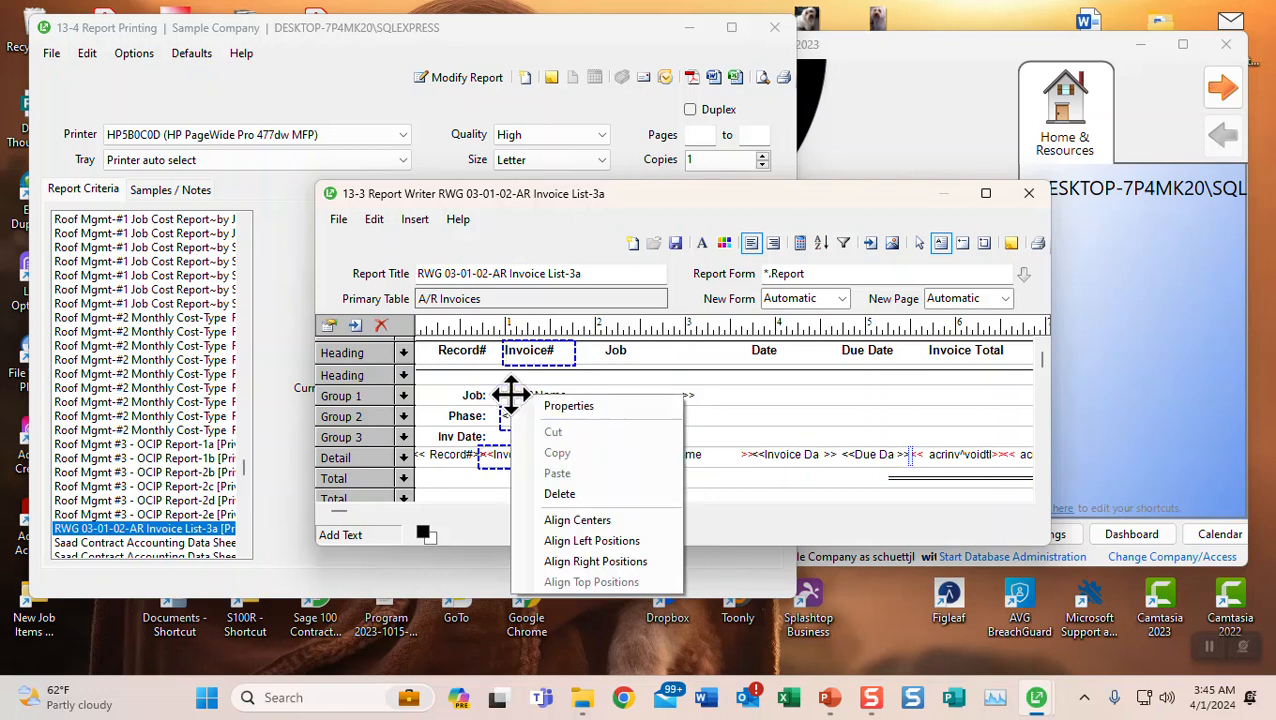
{"action": "left_click", "coordinate": [509, 394]}
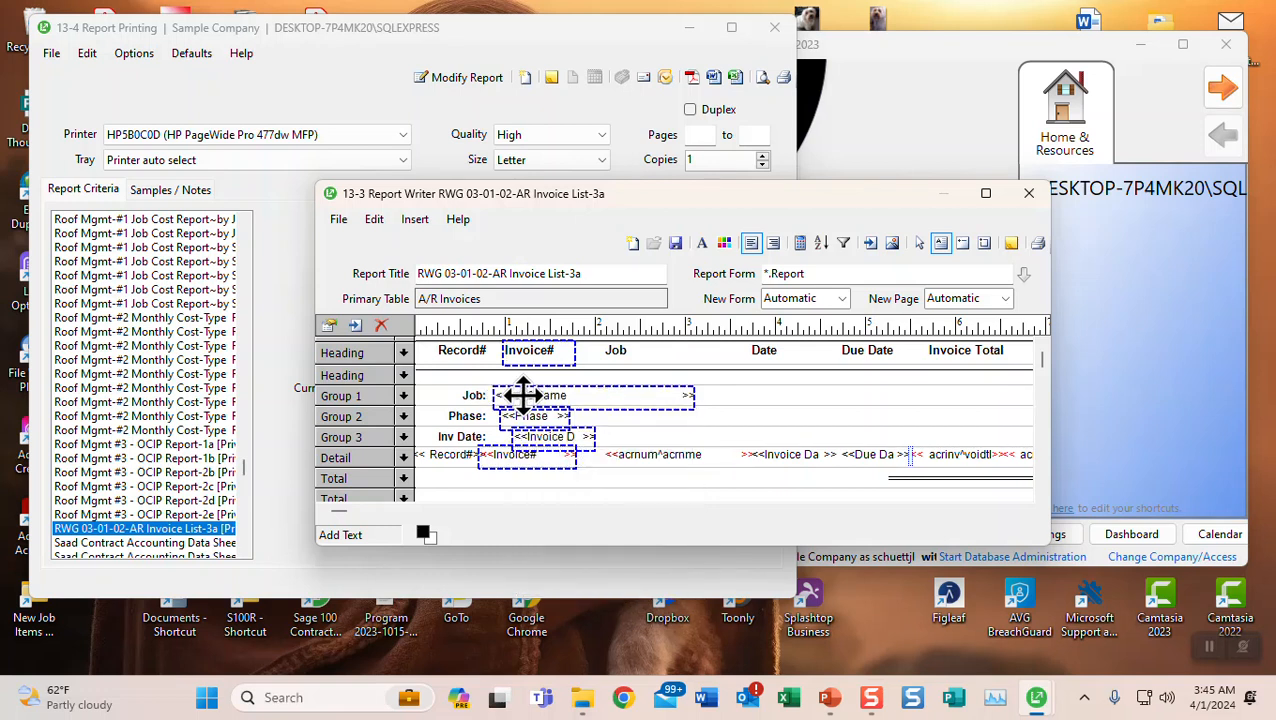
{"action": "left_click", "coordinate": [570, 490]}
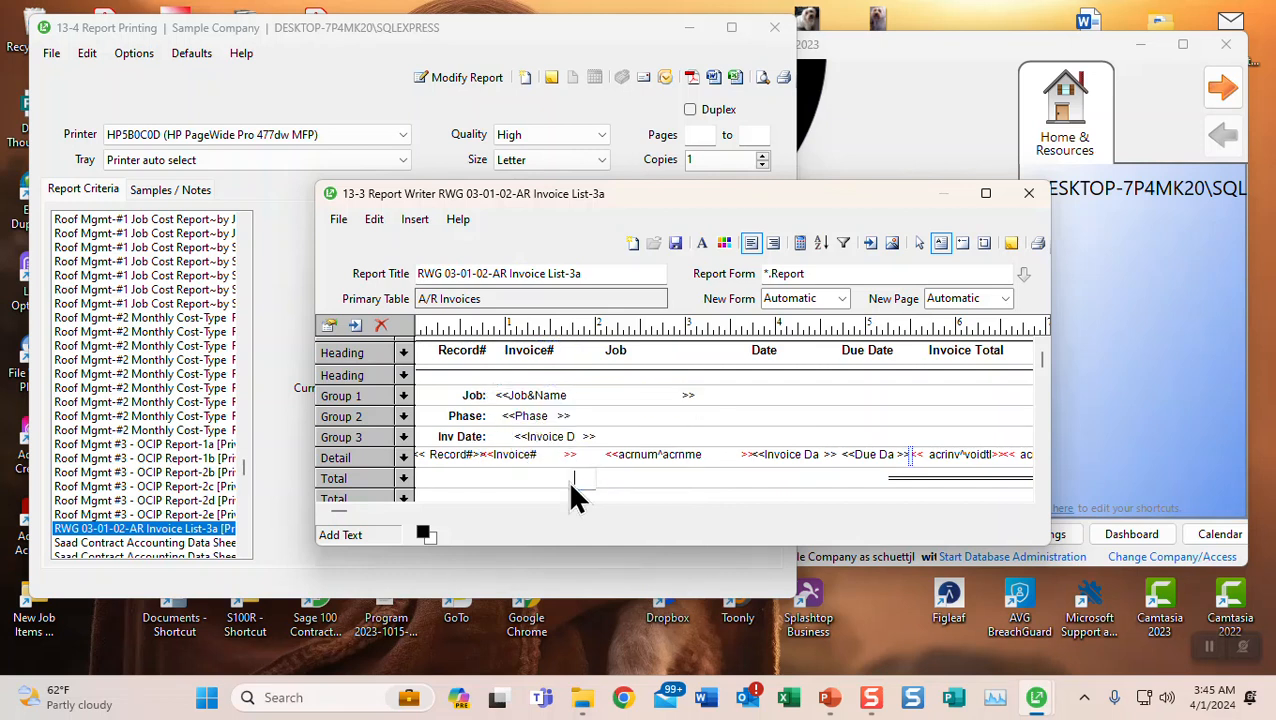
- Align the left positions of the Invoice# detail field, the Invoice Date and Phase group fields and the Invoice# heading with the Job group field
{"action": "left_click", "coordinate": [525, 458]}
{"action": "left_click", "coordinate": [530, 438], "text": "shift"}
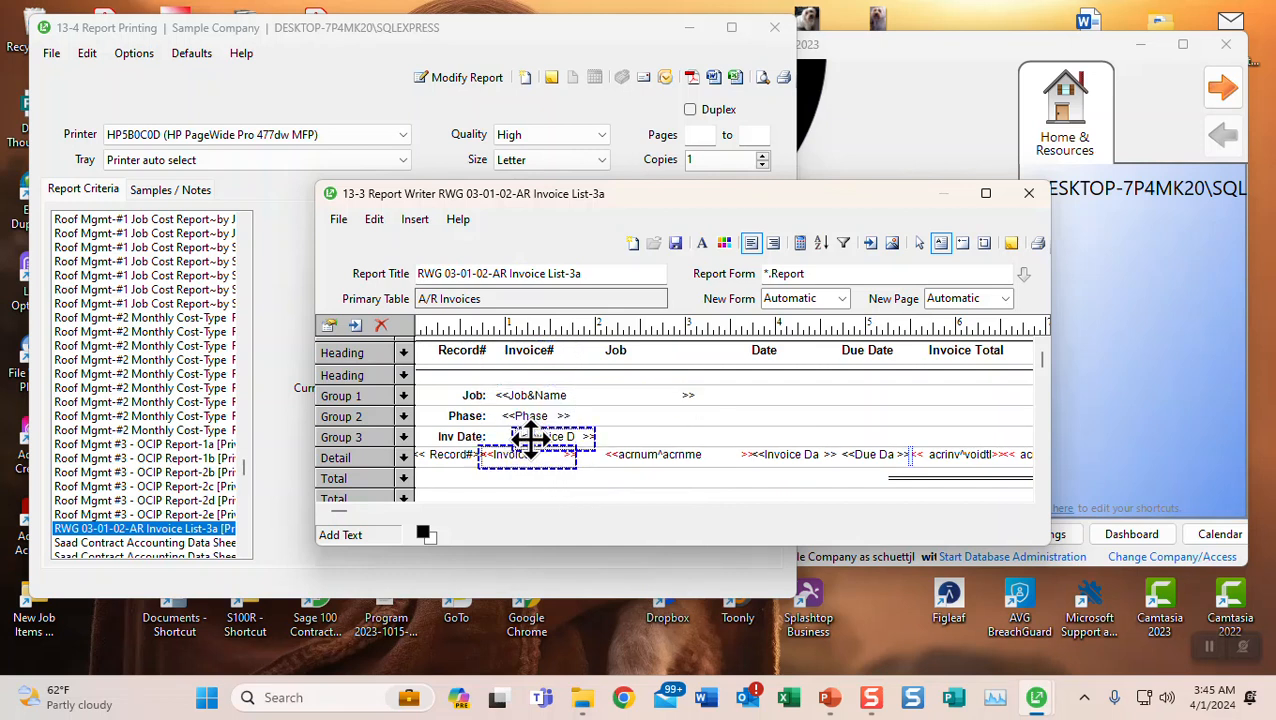
{"action": "left_click", "coordinate": [531, 417], "text": "shift"}
{"action": "left_click", "coordinate": [530, 396], "text": "shift"}
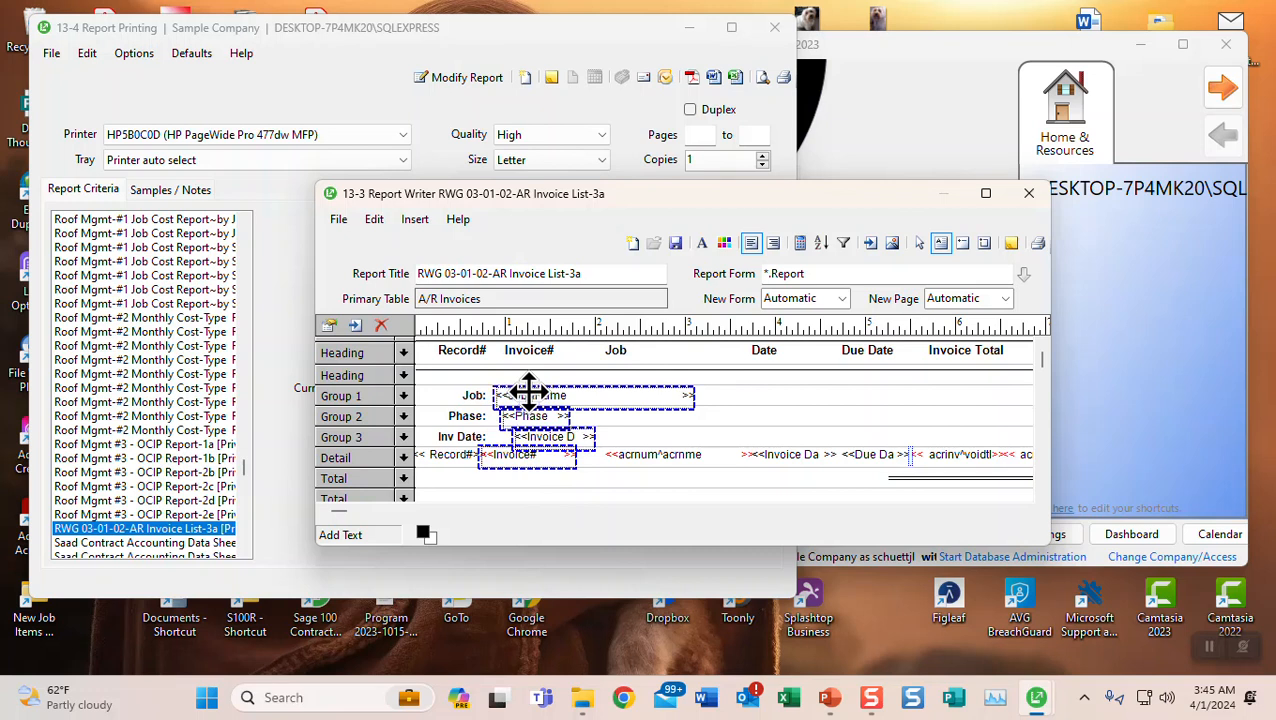
{"action": "left_click", "coordinate": [528, 350], "text": "shift"}
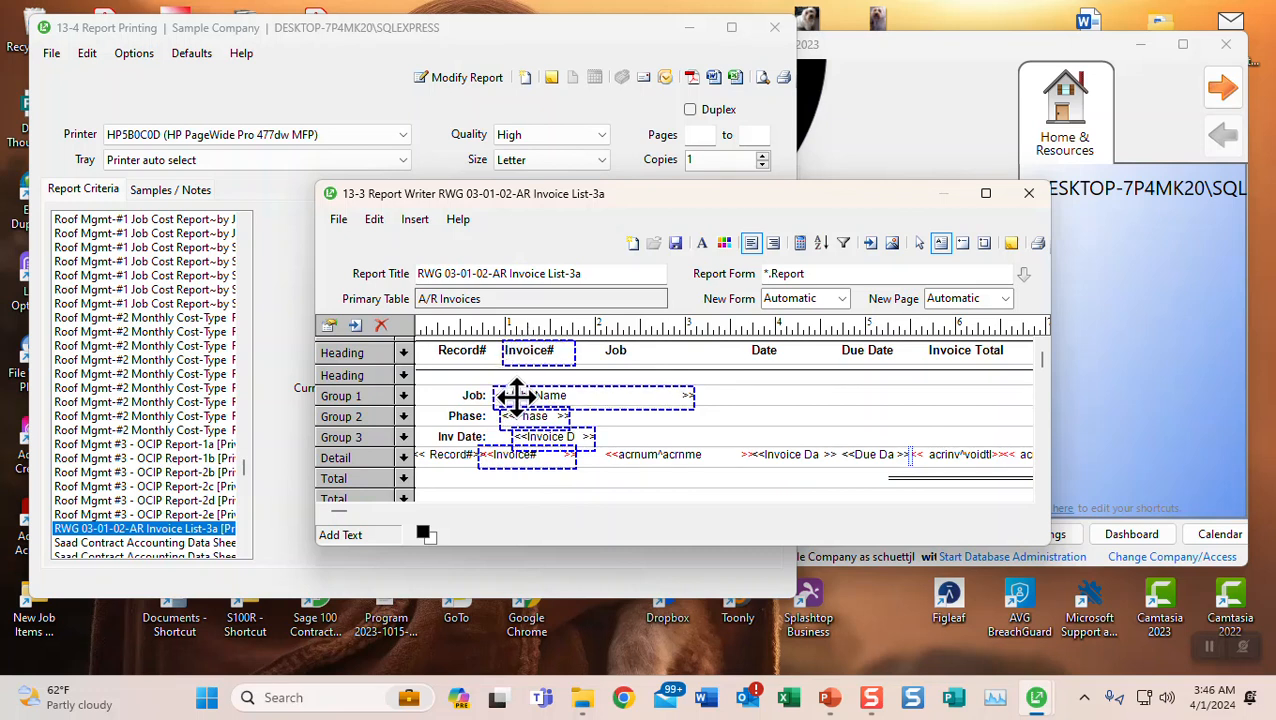
{"action": "right_click", "coordinate": [516, 398]}
{"action": "left_click", "coordinate": [511, 396], "text": "shift"}
{"action": "right_click", "coordinate": [511, 396]}
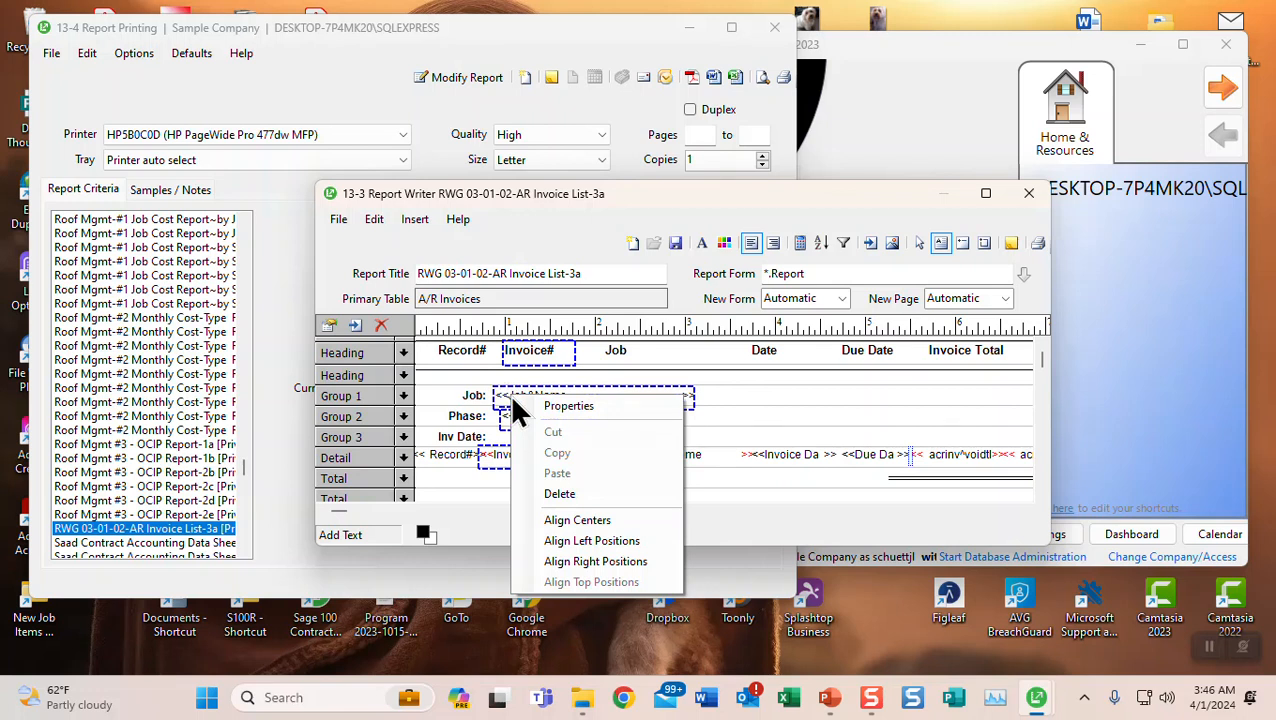
{"action": "left_click", "coordinate": [565, 541]}
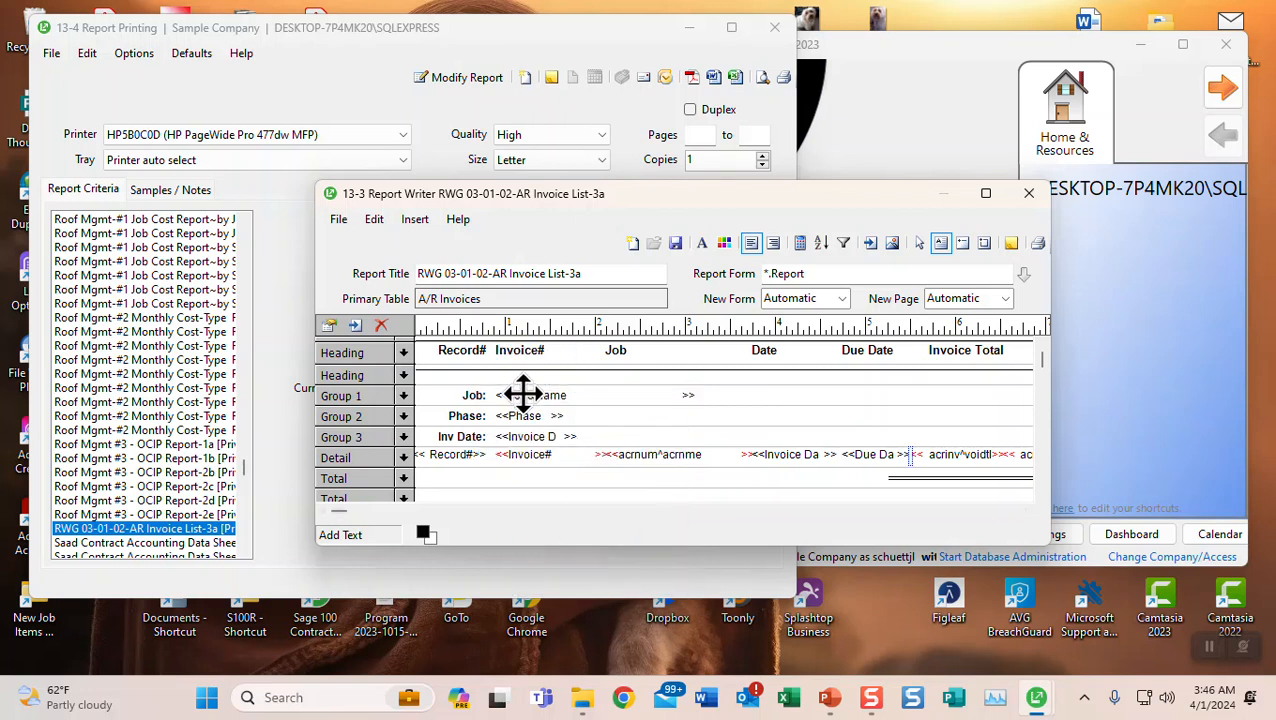
- Select the Invoice# heading, the three group fields and the Invoice# detail field together to compare their left edges
{"action": "left_click", "coordinate": [521, 350]}
{"action": "left_click", "coordinate": [521, 395], "text": "shift"}
{"action": "left_click", "coordinate": [515, 416], "text": "shift"}
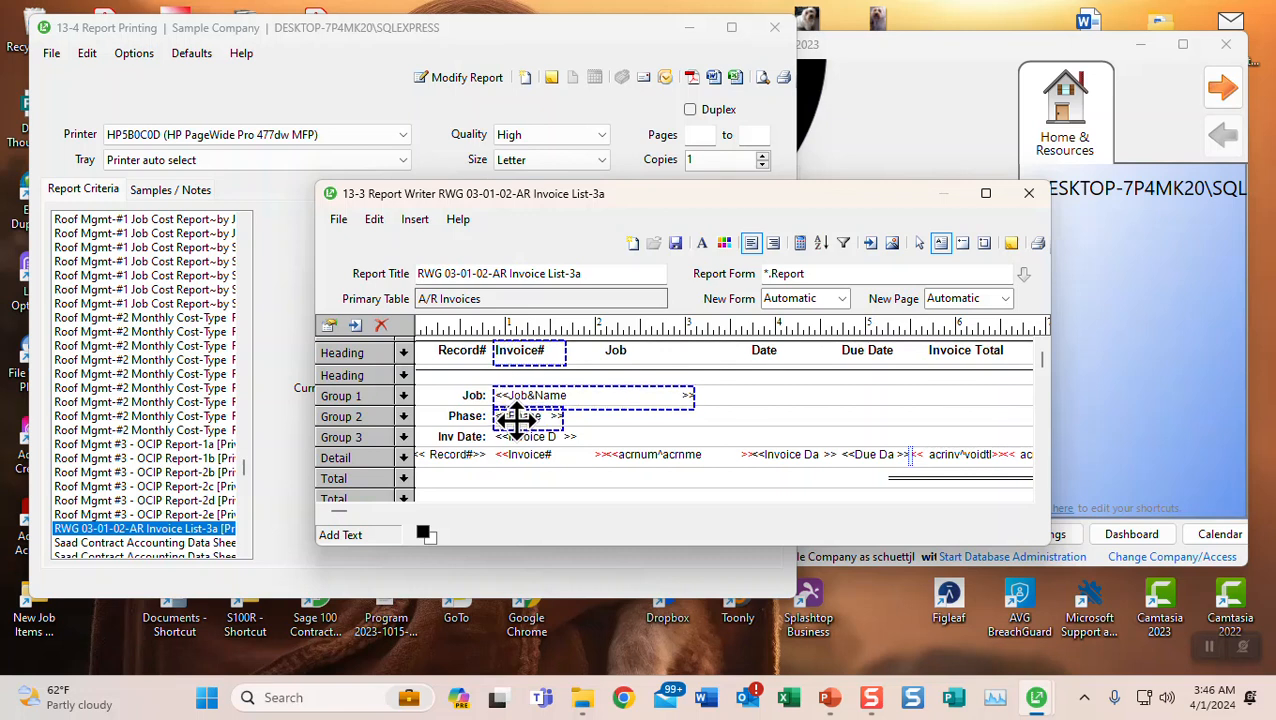
{"action": "left_click", "coordinate": [515, 437], "text": "shift"}
{"action": "left_click", "coordinate": [518, 454], "text": "shift"}
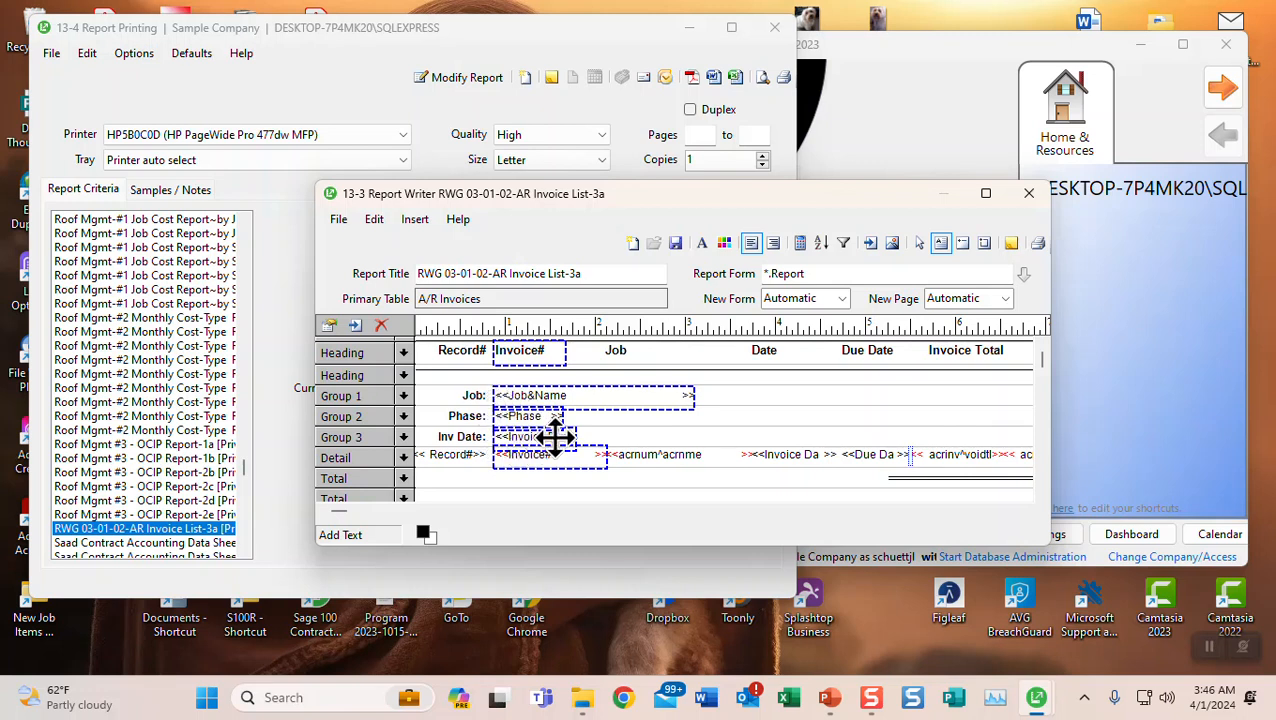
{"action": "left_click", "coordinate": [765, 383]}
- Apply a bold font to the Job, Phase and Invoice Date fields in the three group headers through their shared properties
{"action": "left_click", "coordinate": [536, 398]}
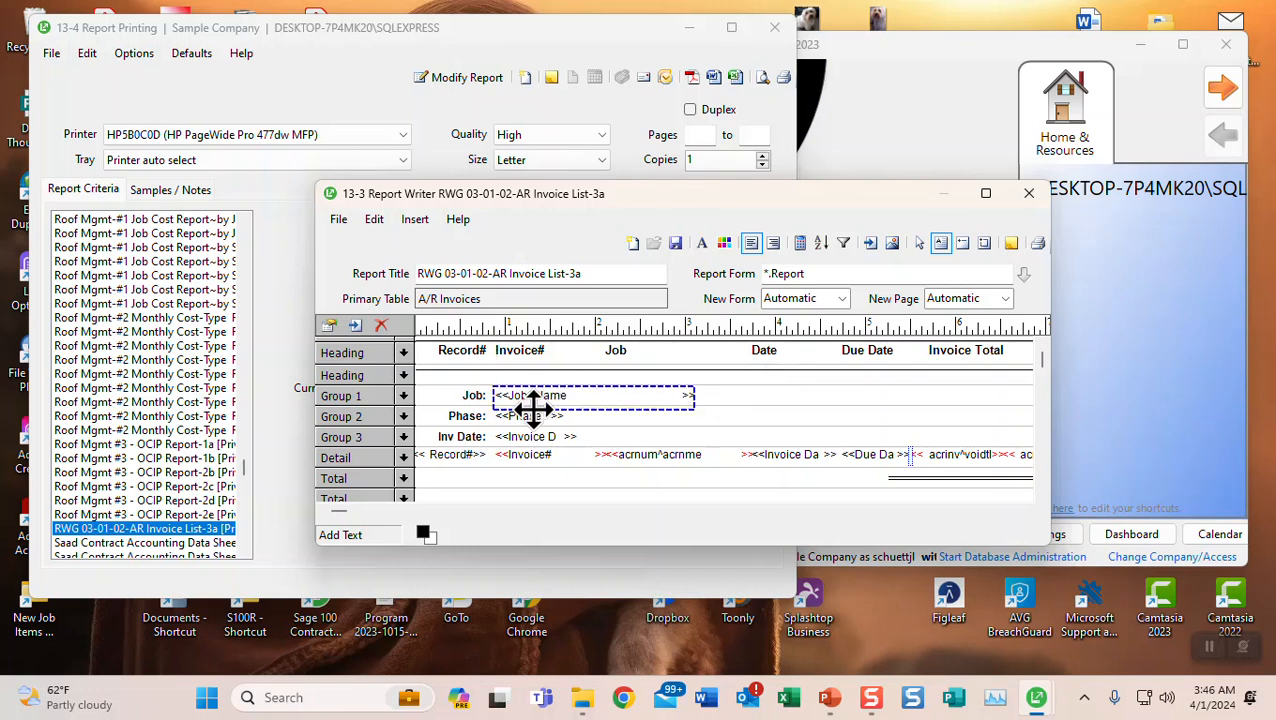
{"action": "left_click", "coordinate": [530, 417], "text": "shift"}
{"action": "left_click", "coordinate": [527, 436], "text": "shift"}
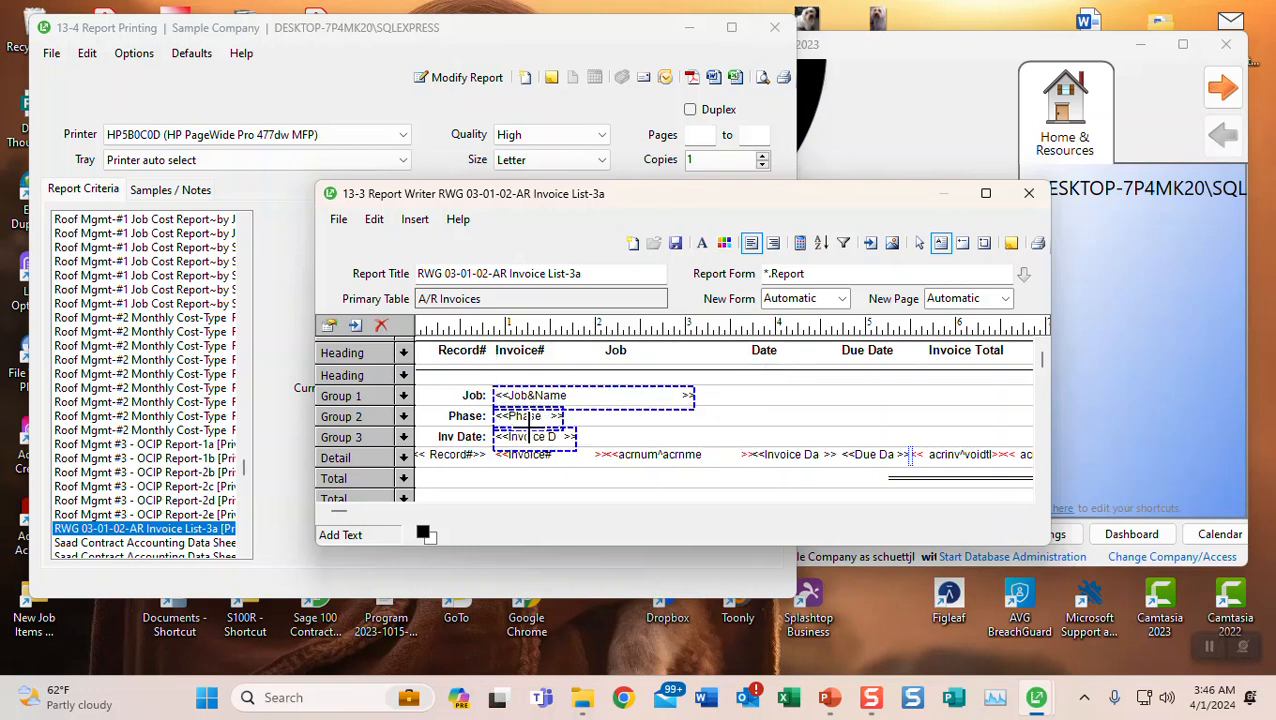
{"action": "right_click", "coordinate": [527, 395]}
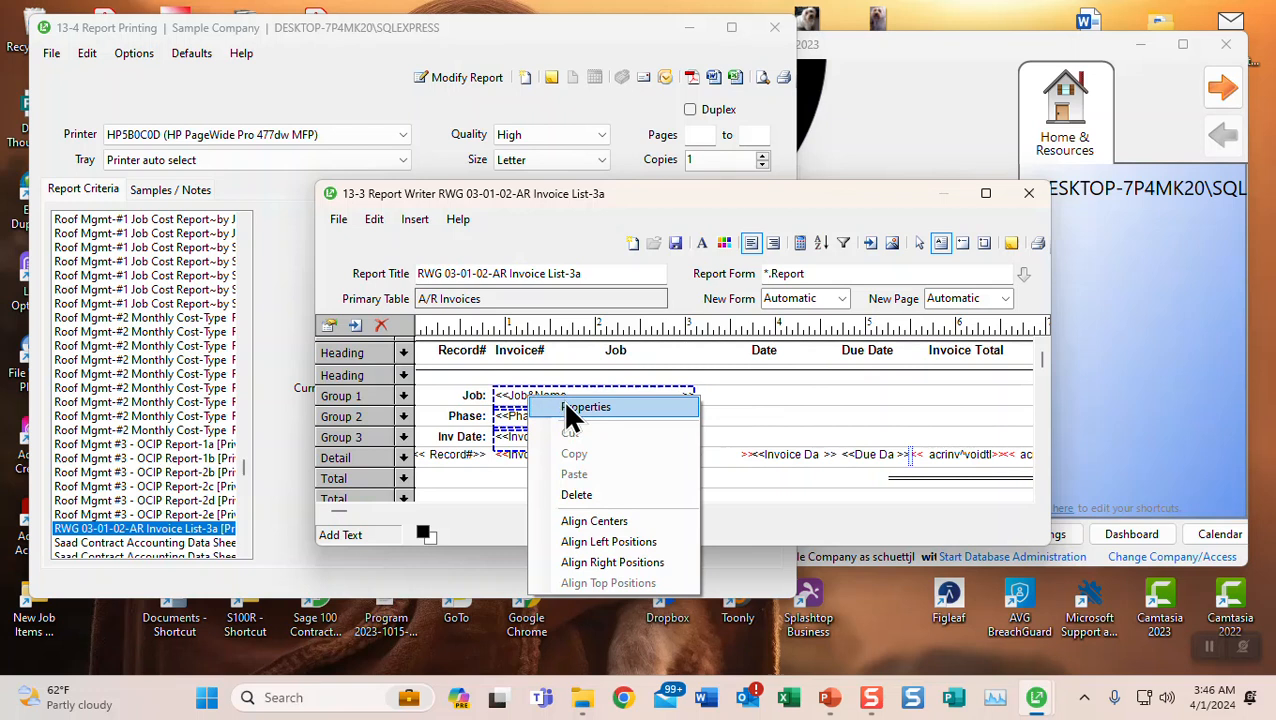
{"action": "left_click", "coordinate": [580, 407]}
{"action": "left_click", "coordinate": [248, 184]}
{"action": "left_click", "coordinate": [415, 251]}
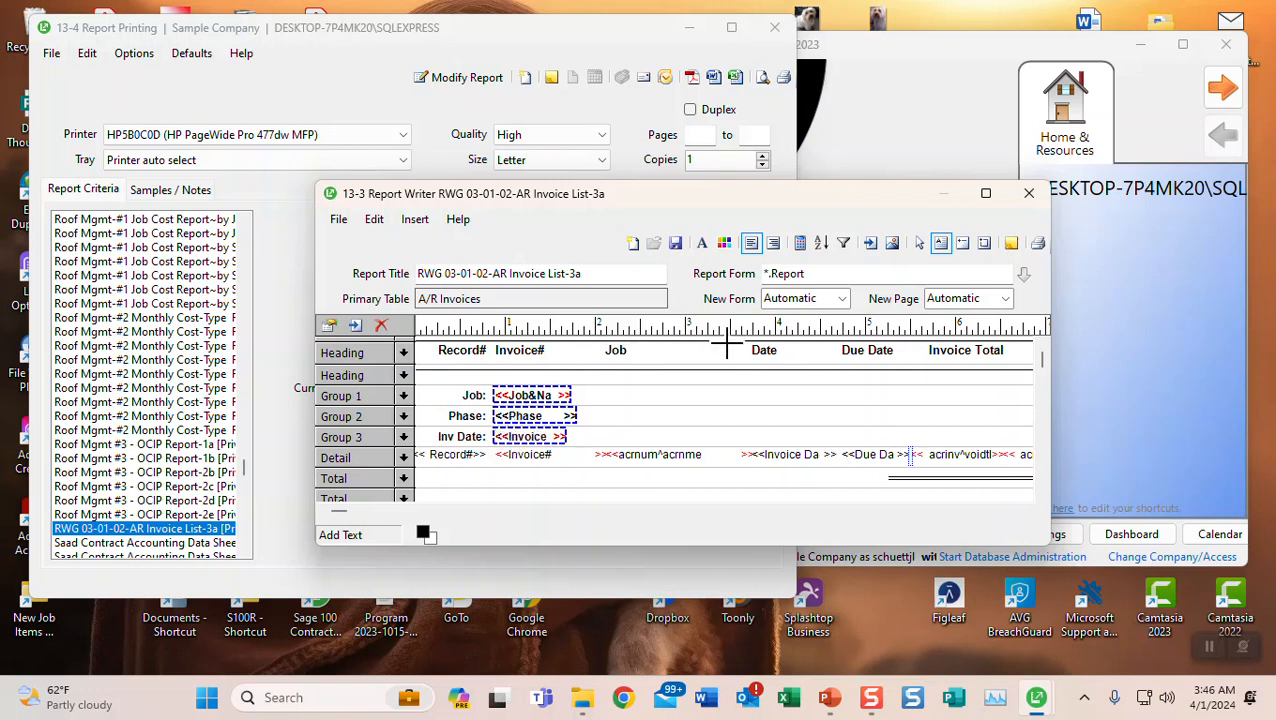
{"action": "left_click", "coordinate": [677, 245]}
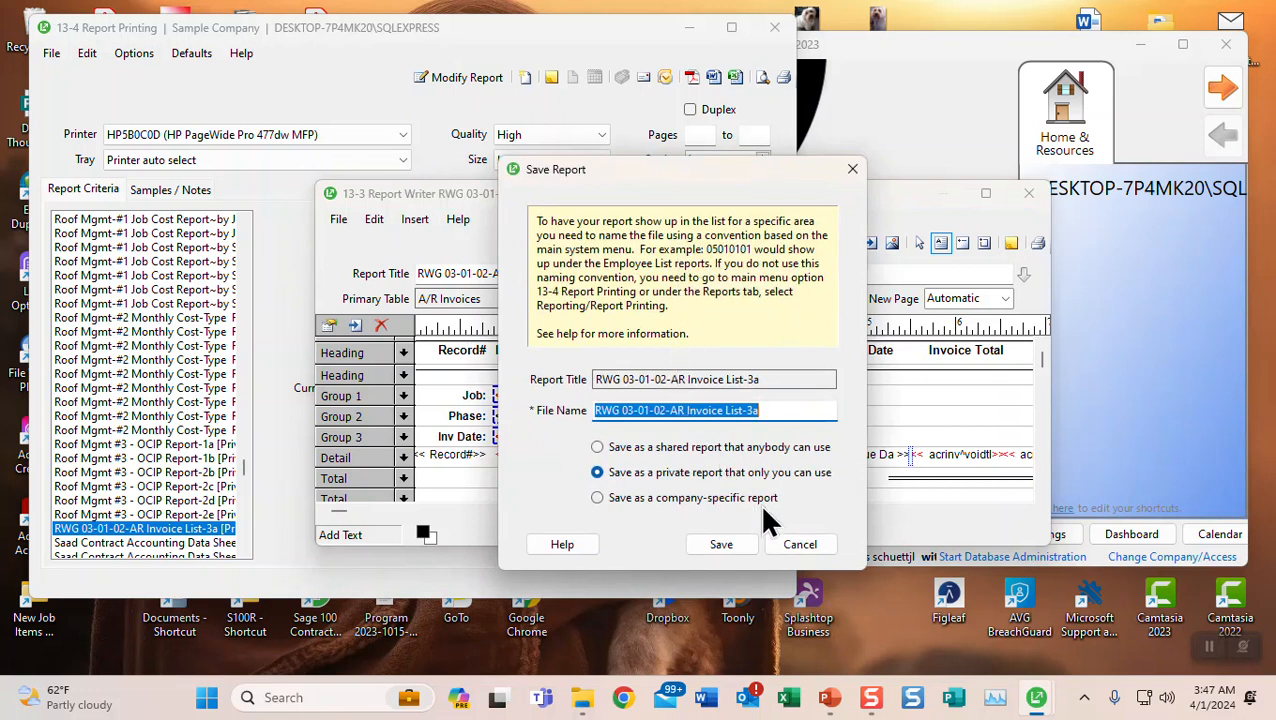
{"action": "left_click", "coordinate": [799, 545]}
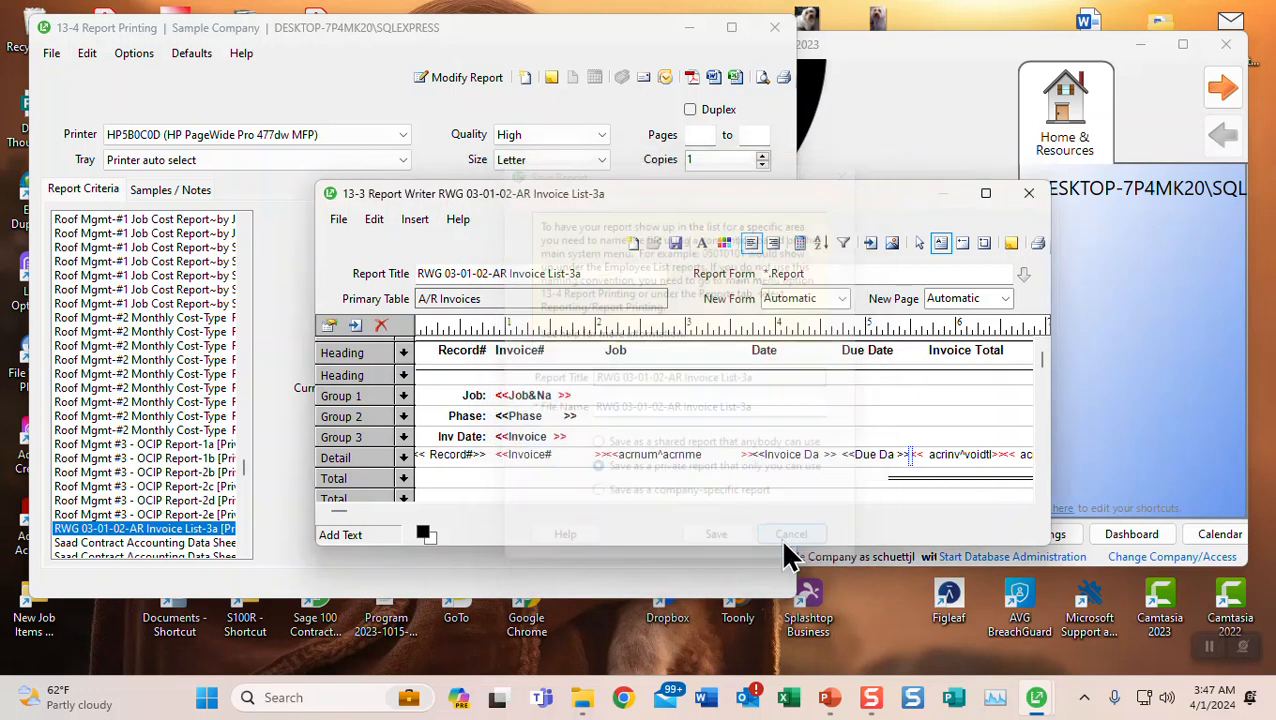
{"action": "left_click", "coordinate": [578, 273]}
{"action": "key", "text": "BackSpace"}
{"action": "type", "text": "a"}
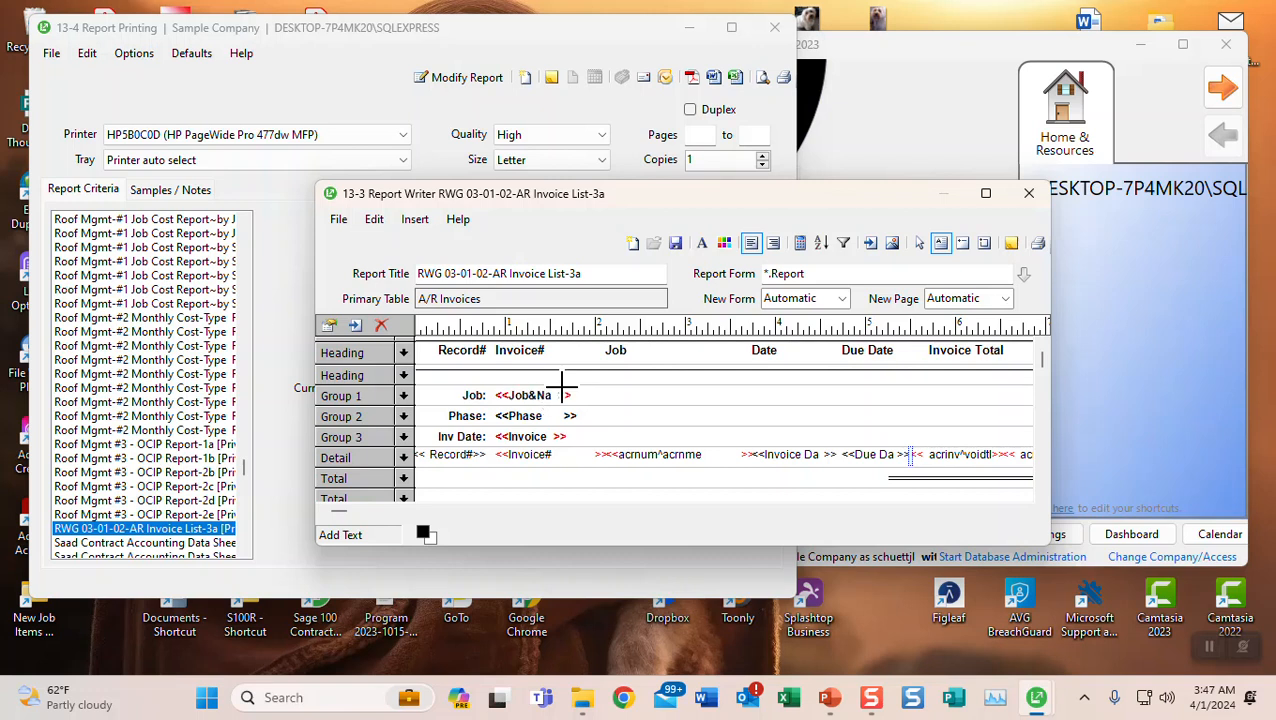
- Change the report title to RWG 03-01-02-AR Invoice List-3b
{"action": "left_click", "coordinate": [577, 274]}
{"action": "left_click_drag", "start_coordinate": [577, 274], "coordinate": [585, 273]}
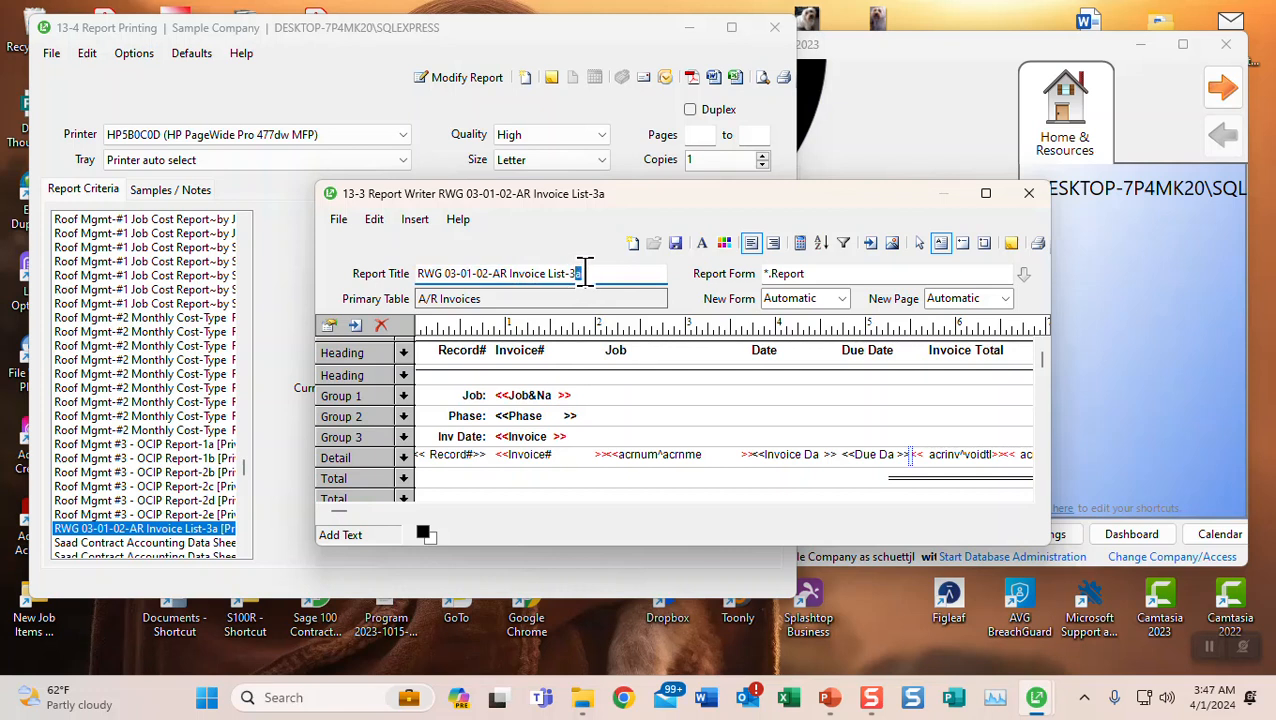
{"action": "type", "text": "b"}
- Save the report as a private report with the file name RWG 03-01-02-AR Invoice List-3b
{"action": "left_click", "coordinate": [675, 243]}
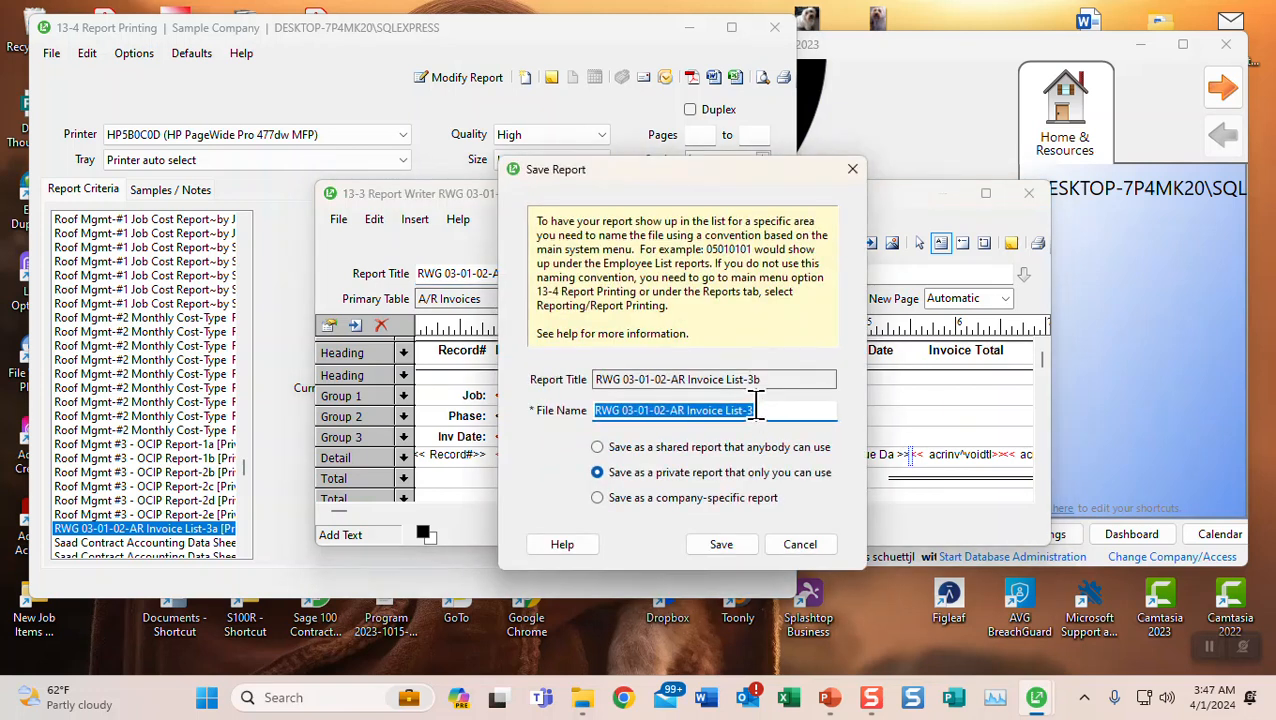
{"action": "left_click", "coordinate": [757, 405]}
{"action": "key", "text": "BackSpace"}
{"action": "left_click_drag", "start_coordinate": [752, 408], "coordinate": [768, 408]}
{"action": "type", "text": "b"}
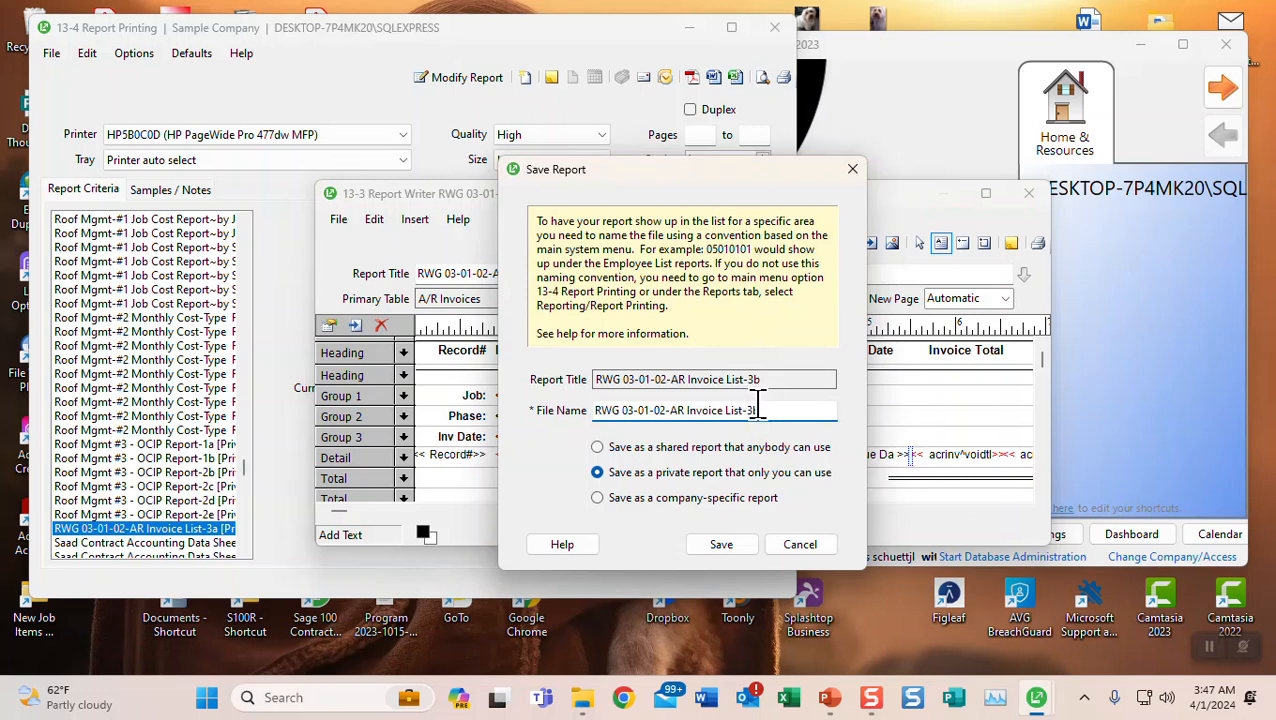
{"action": "left_click", "coordinate": [737, 543]}
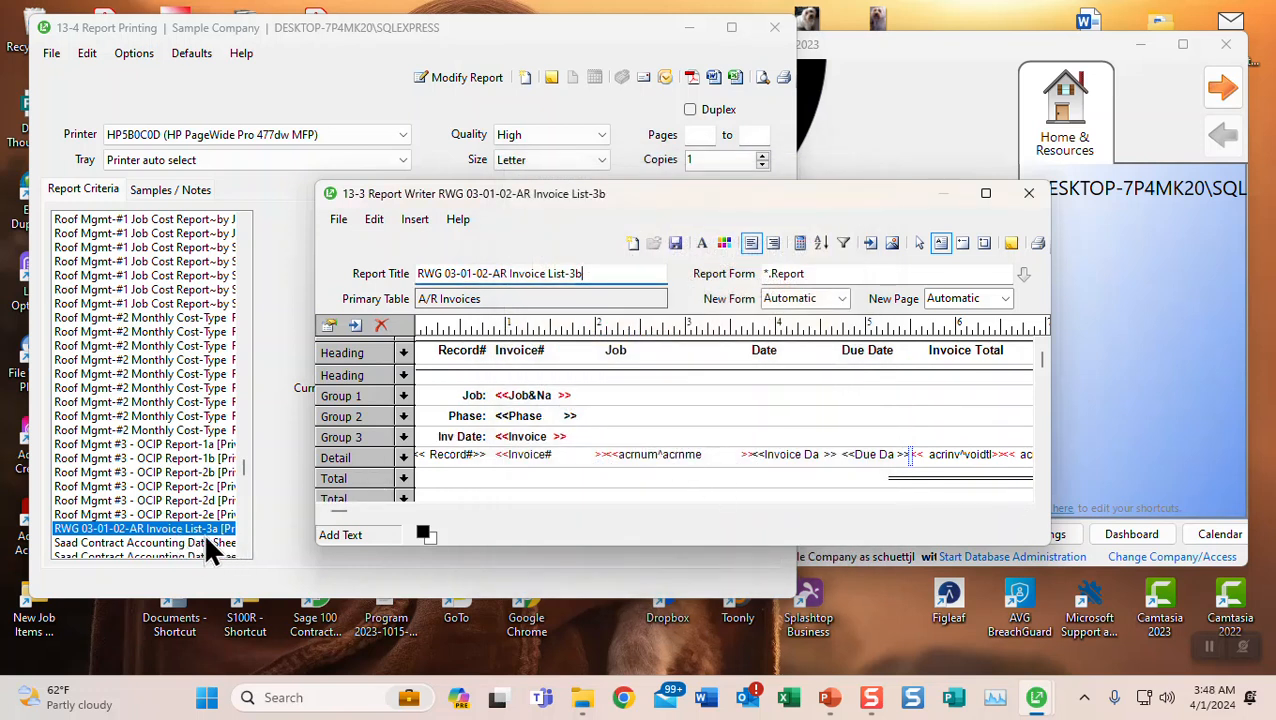
- Close the report design and set the private report RWG 03-01-02-AR Invoice List-3b as the default report
{"action": "left_click", "coordinate": [1030, 196]}
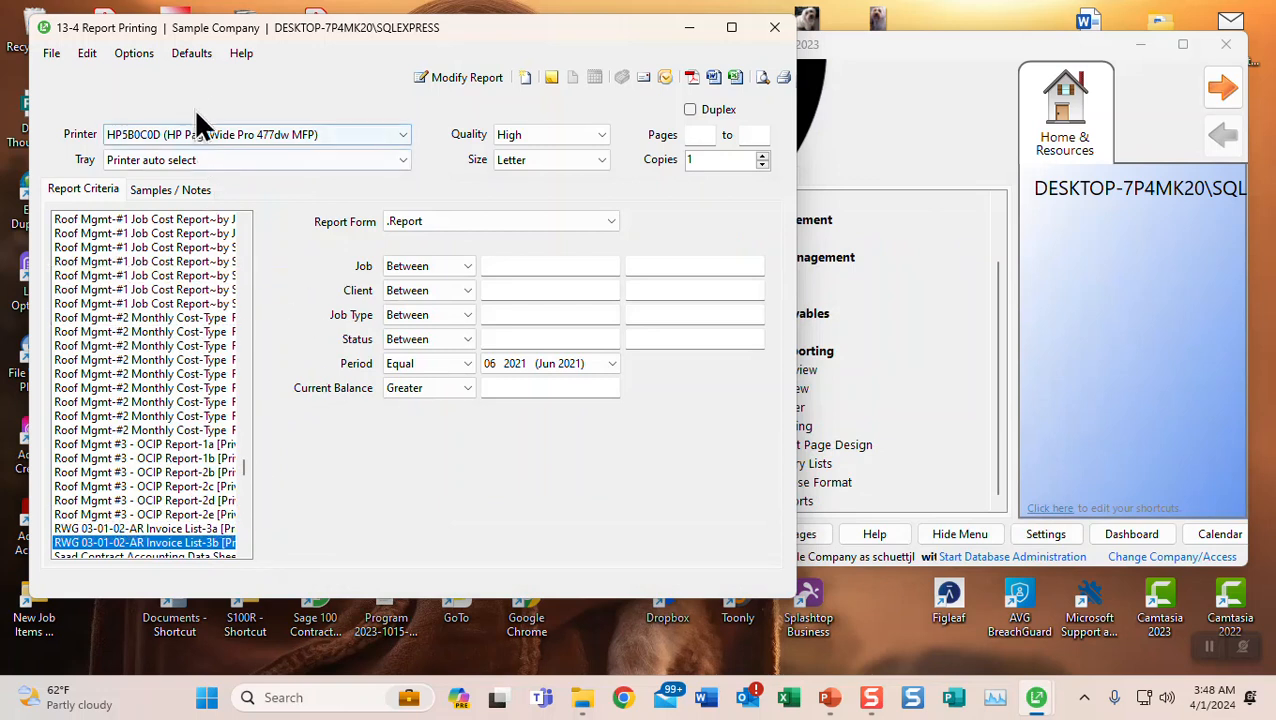
{"action": "left_click", "coordinate": [182, 52]}
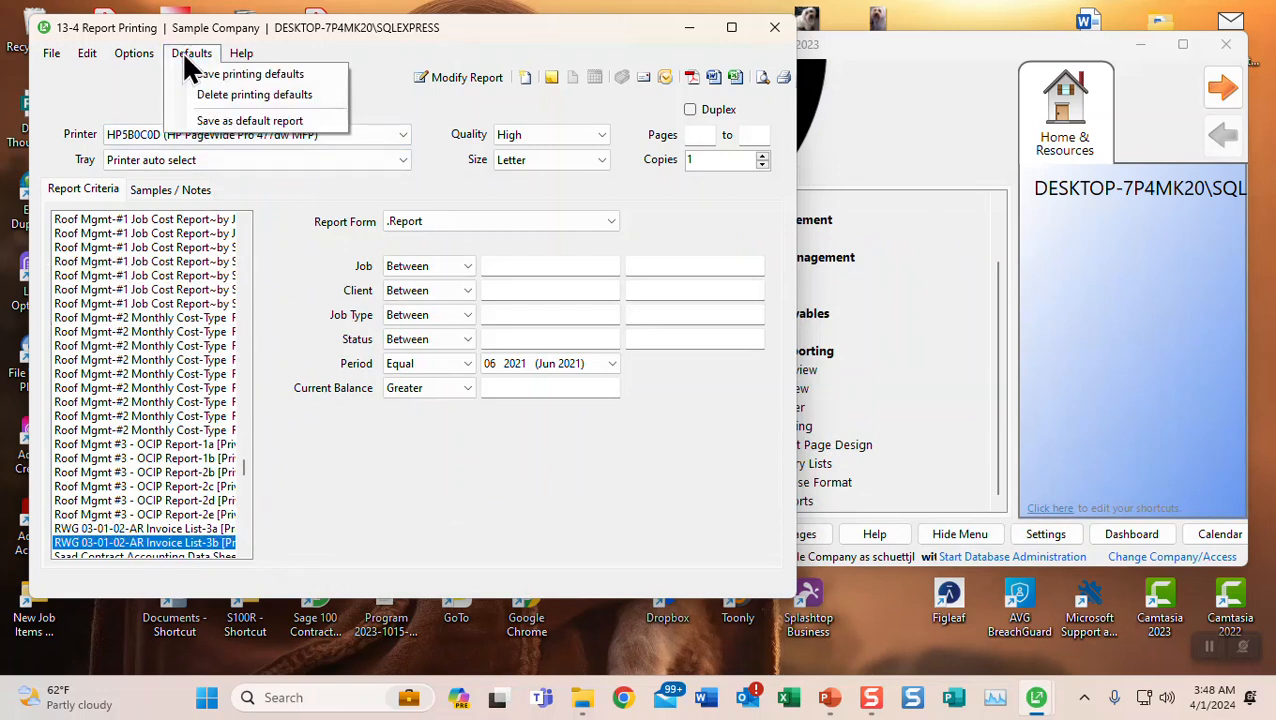
{"action": "left_click", "coordinate": [209, 128]}
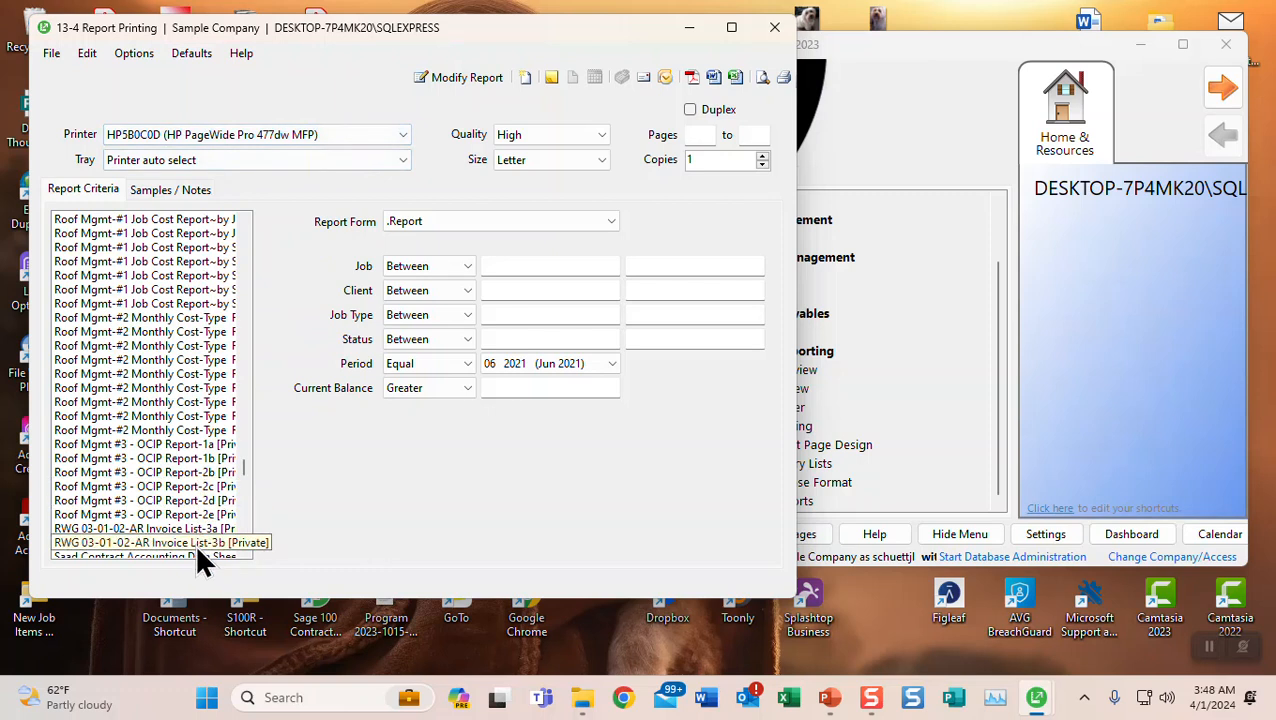
{"action": "left_click", "coordinate": [198, 549]}
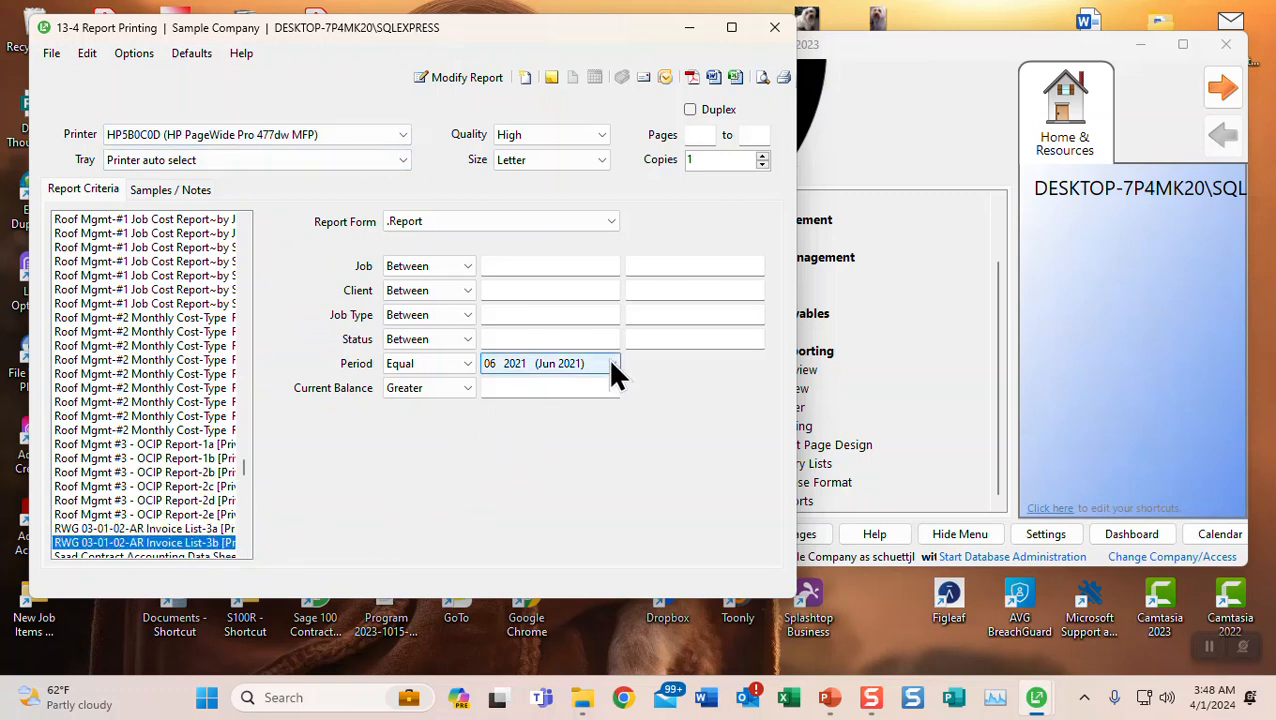
- Limit the report to job 201 at both ends of the Job range and clear the Period criterion
{"action": "left_click", "coordinate": [500, 264]}
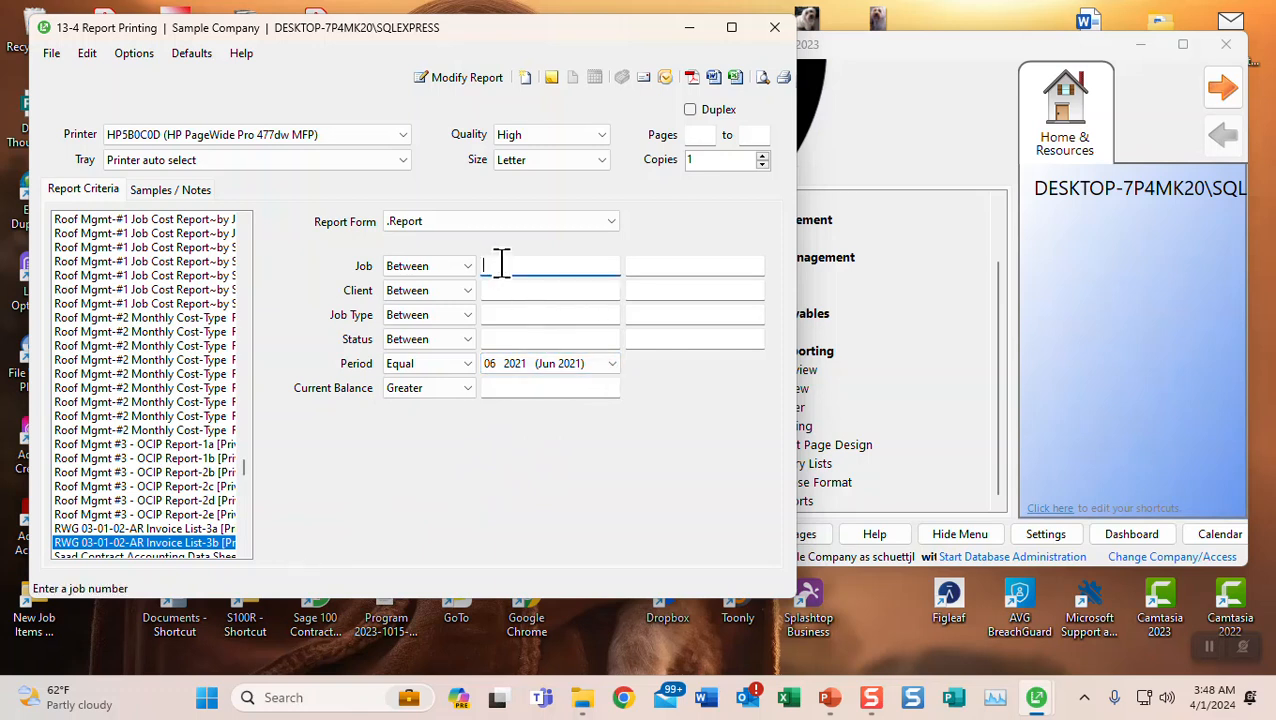
{"action": "type", "text": "201"}
{"action": "key", "text": "Tab"}
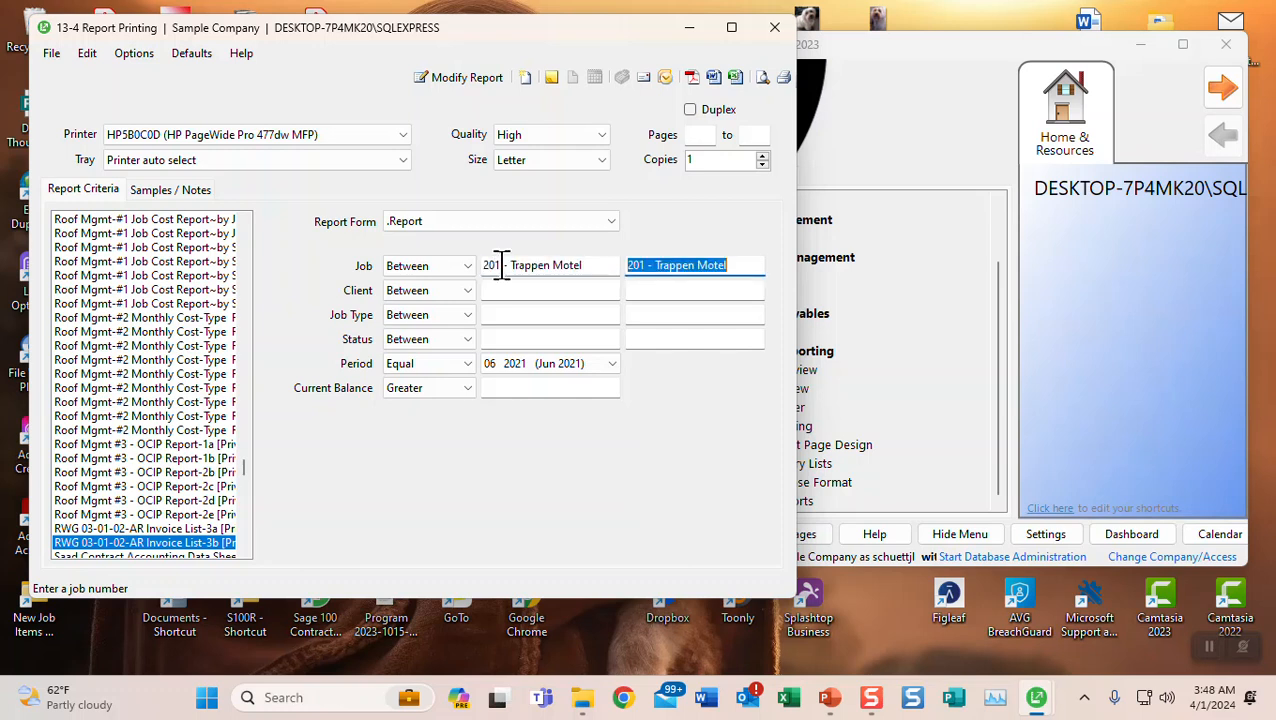
{"action": "left_click", "coordinate": [612, 365]}
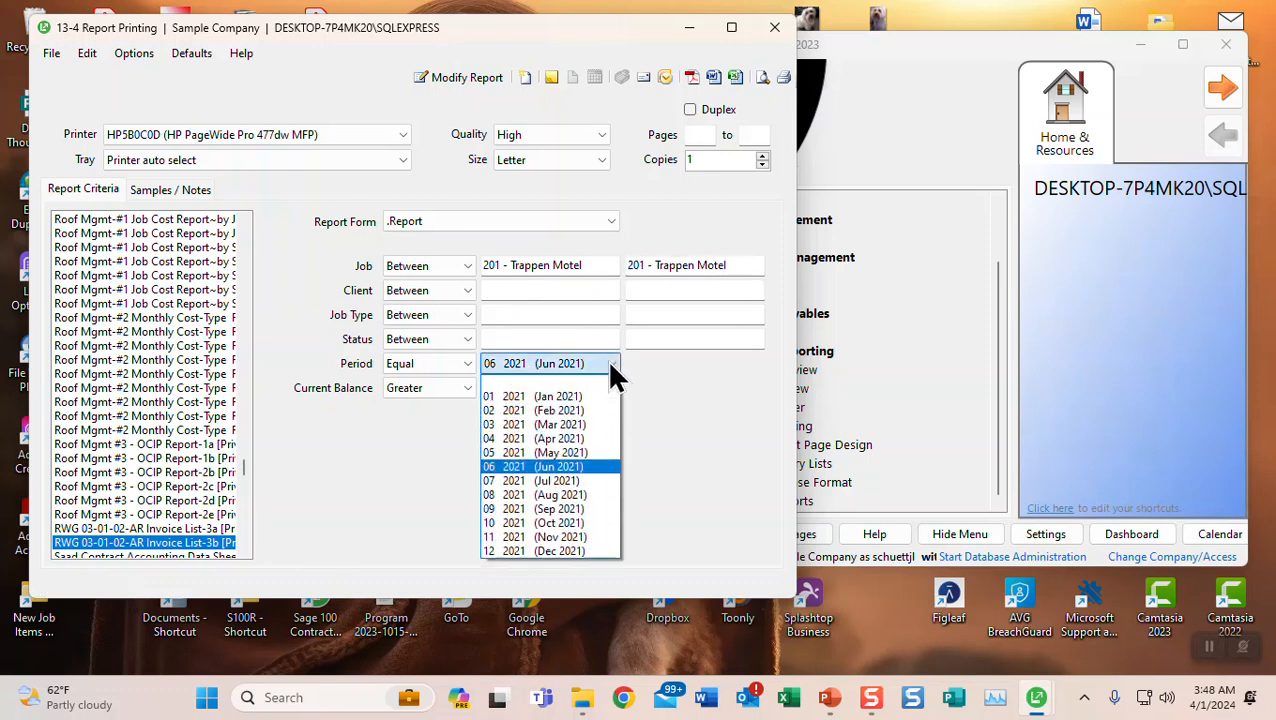
{"action": "left_click", "coordinate": [573, 371]}
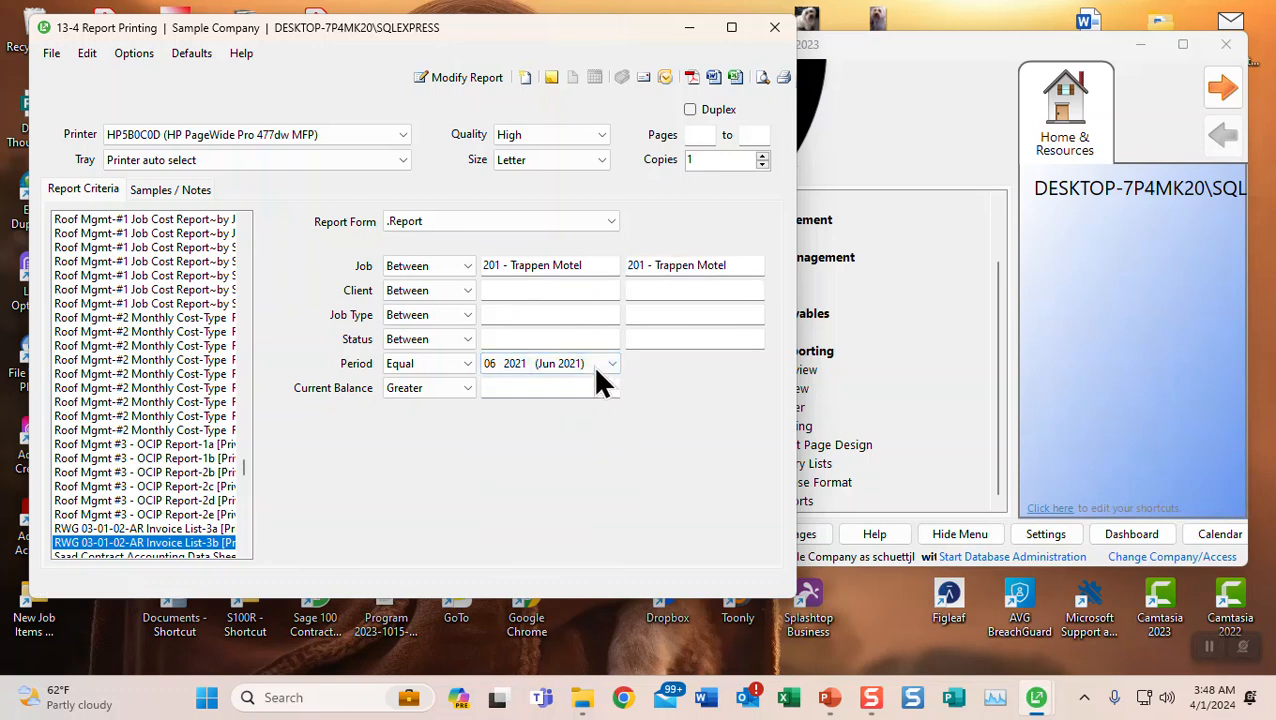
{"action": "left_click", "coordinate": [607, 370]}
{"action": "left_click", "coordinate": [578, 382]}
- Preview the report on screen in an enlarged window to examine the group headers, and close the preview
{"action": "left_click", "coordinate": [761, 75]}
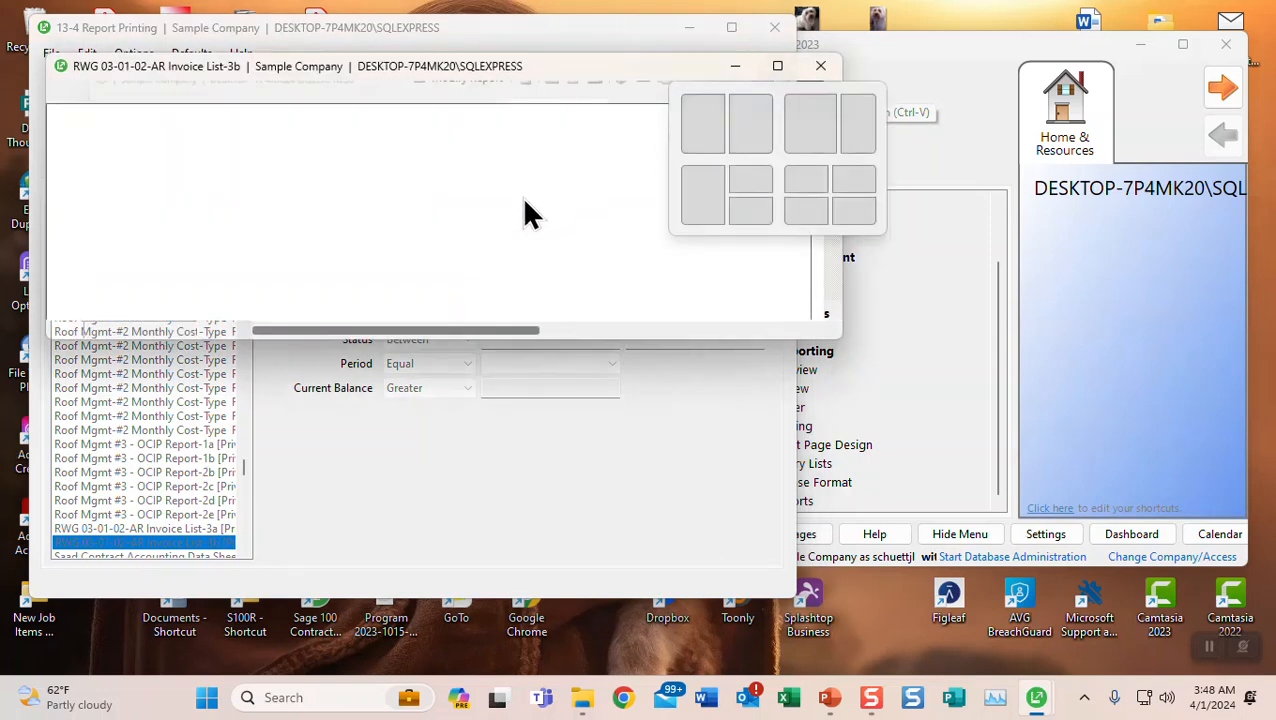
{"action": "left_click_drag", "start_coordinate": [842, 341], "coordinate": [977, 661]}
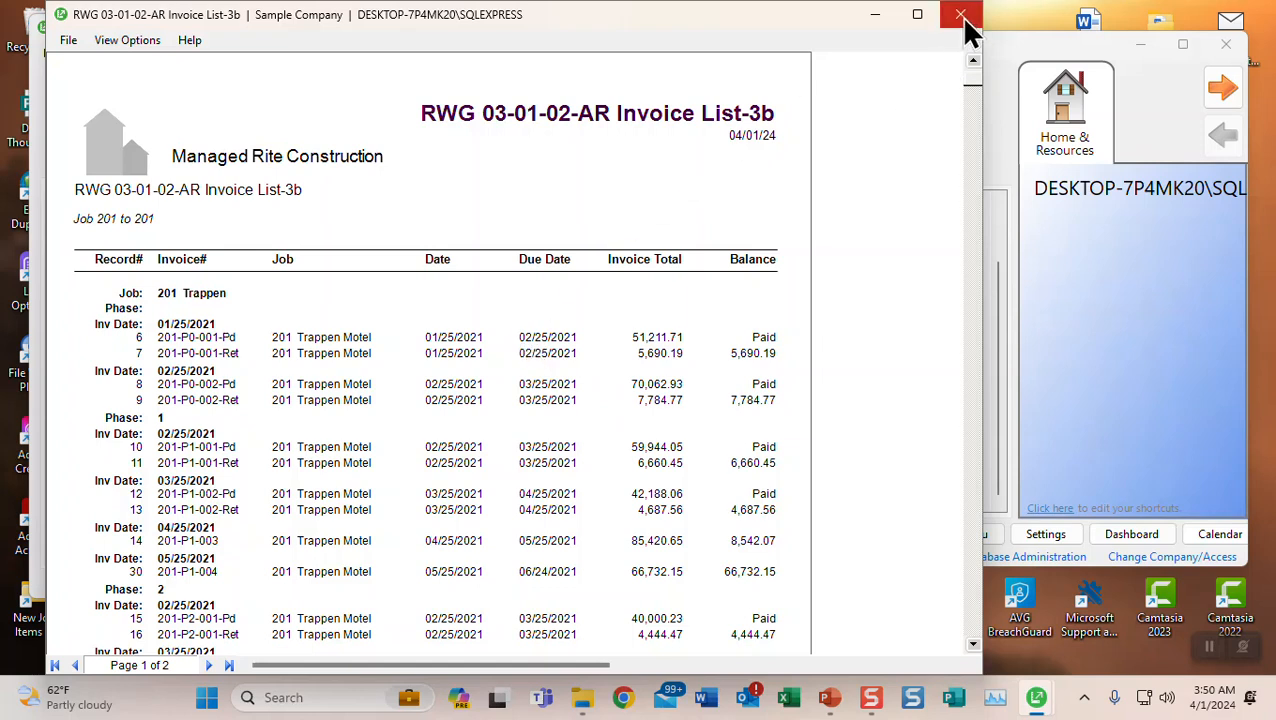
{"action": "left_click", "coordinate": [866, 24]}
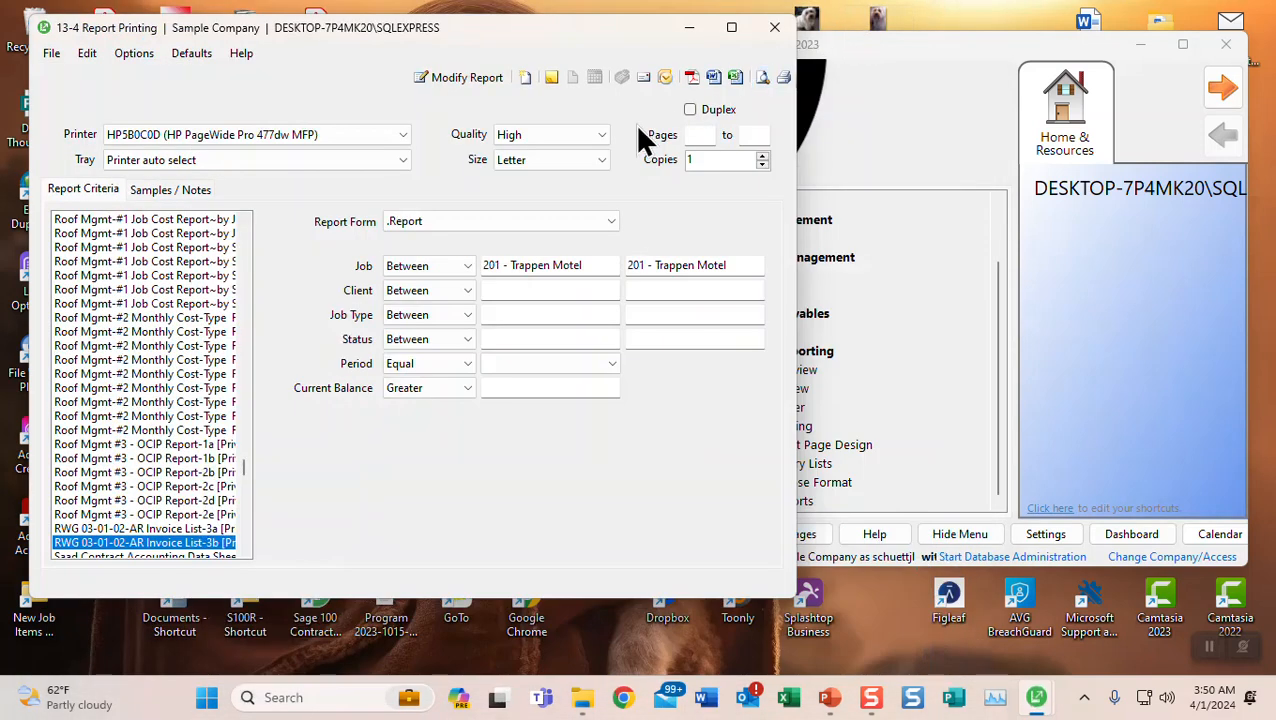
- Open the report's design for modification and insert a blank row above the Job row and another above the Phase row
{"action": "left_click", "coordinate": [447, 84]}
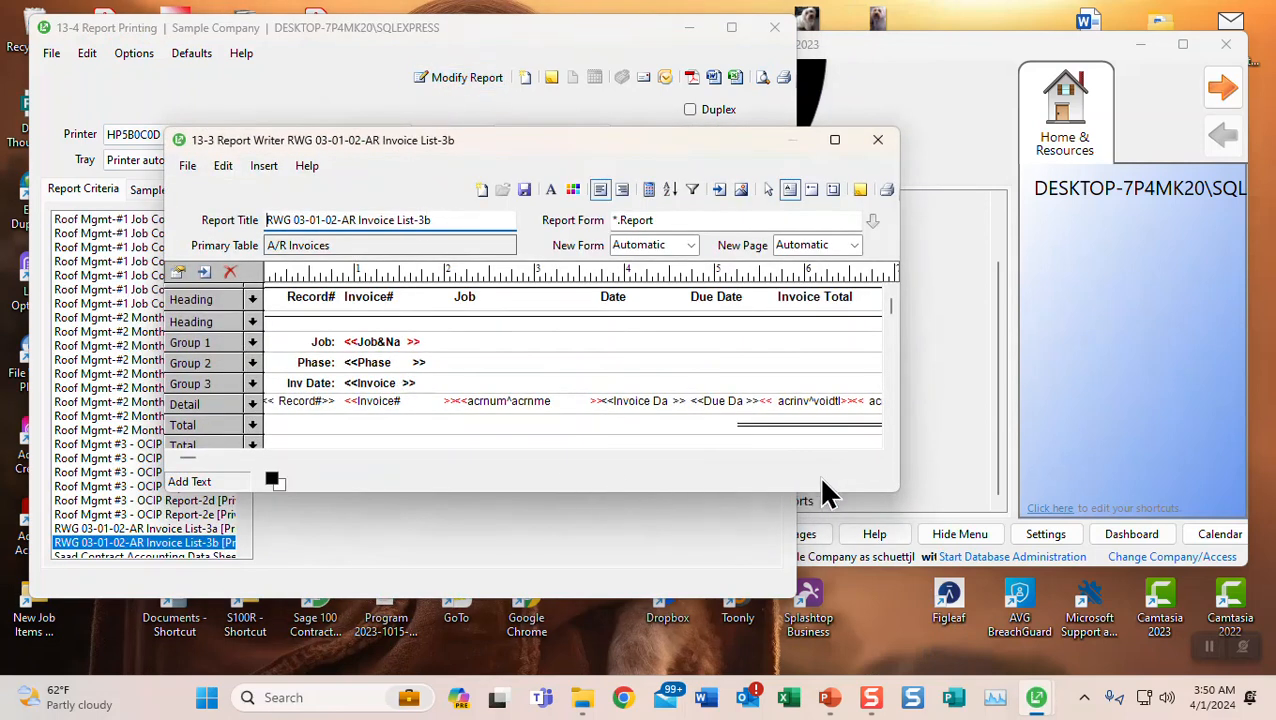
{"action": "left_click_drag", "start_coordinate": [891, 495], "coordinate": [976, 596]}
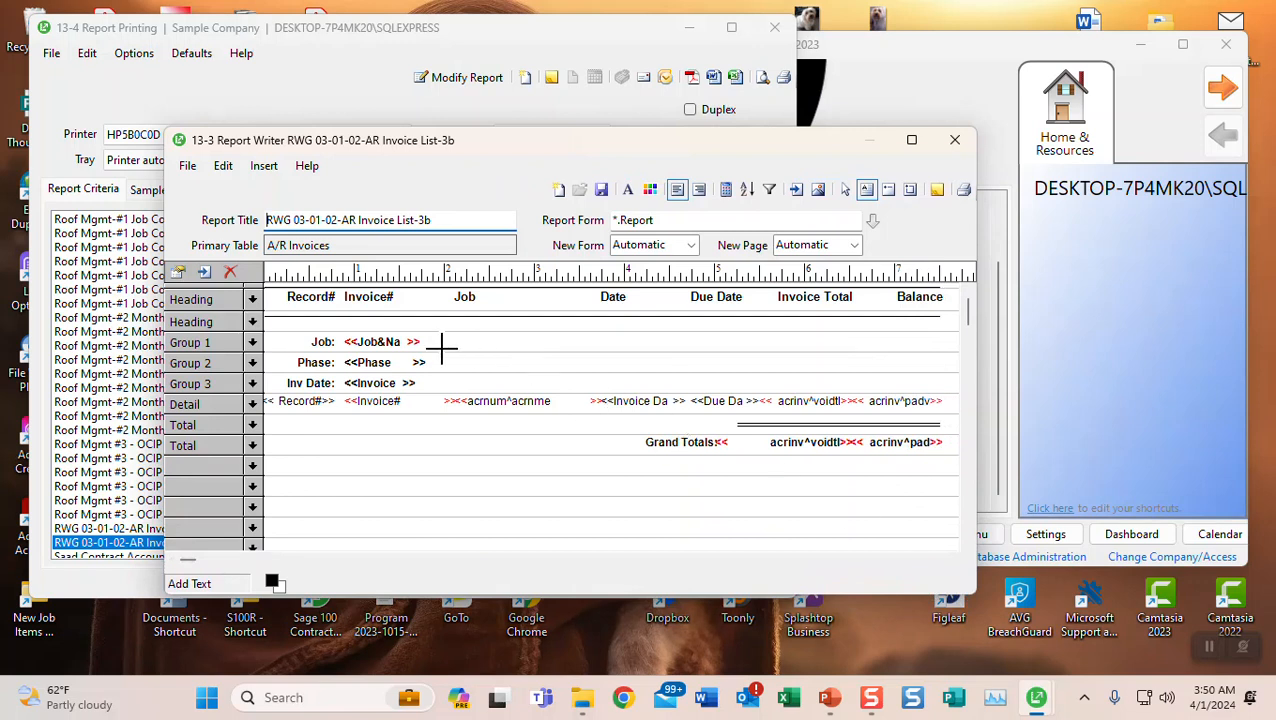
{"action": "left_click", "coordinate": [195, 343]}
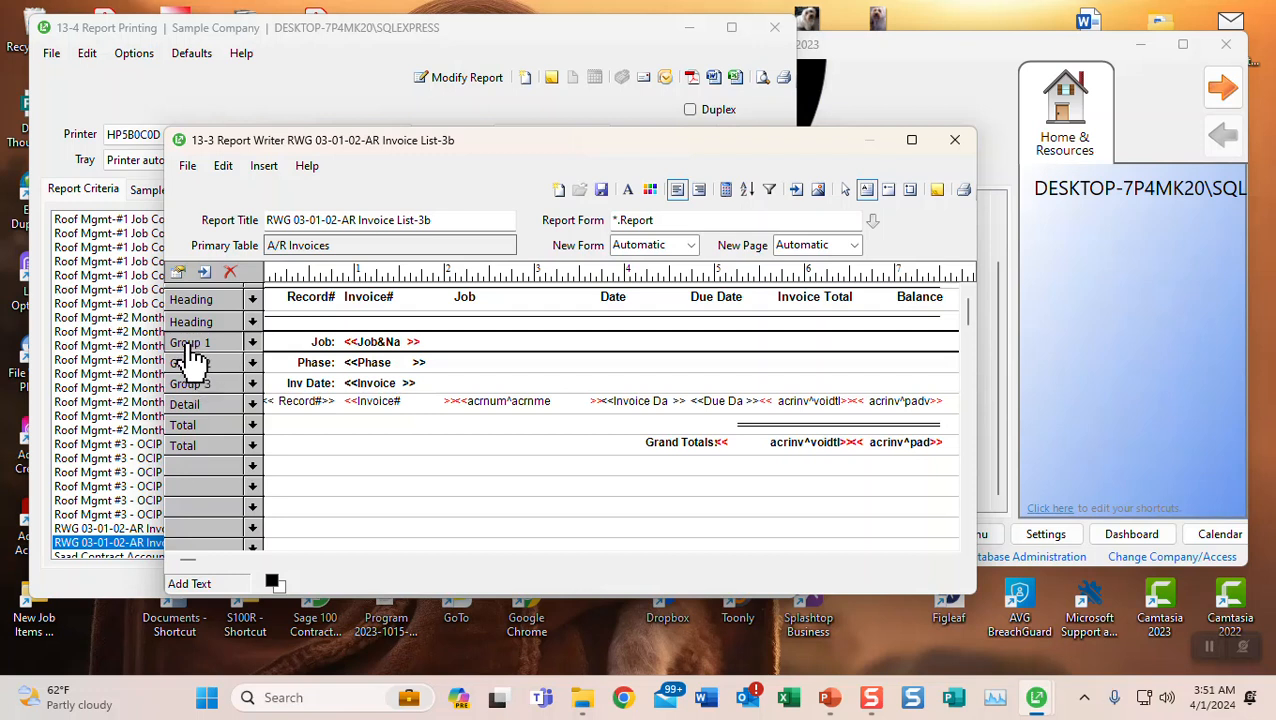
{"action": "left_click", "coordinate": [201, 274]}
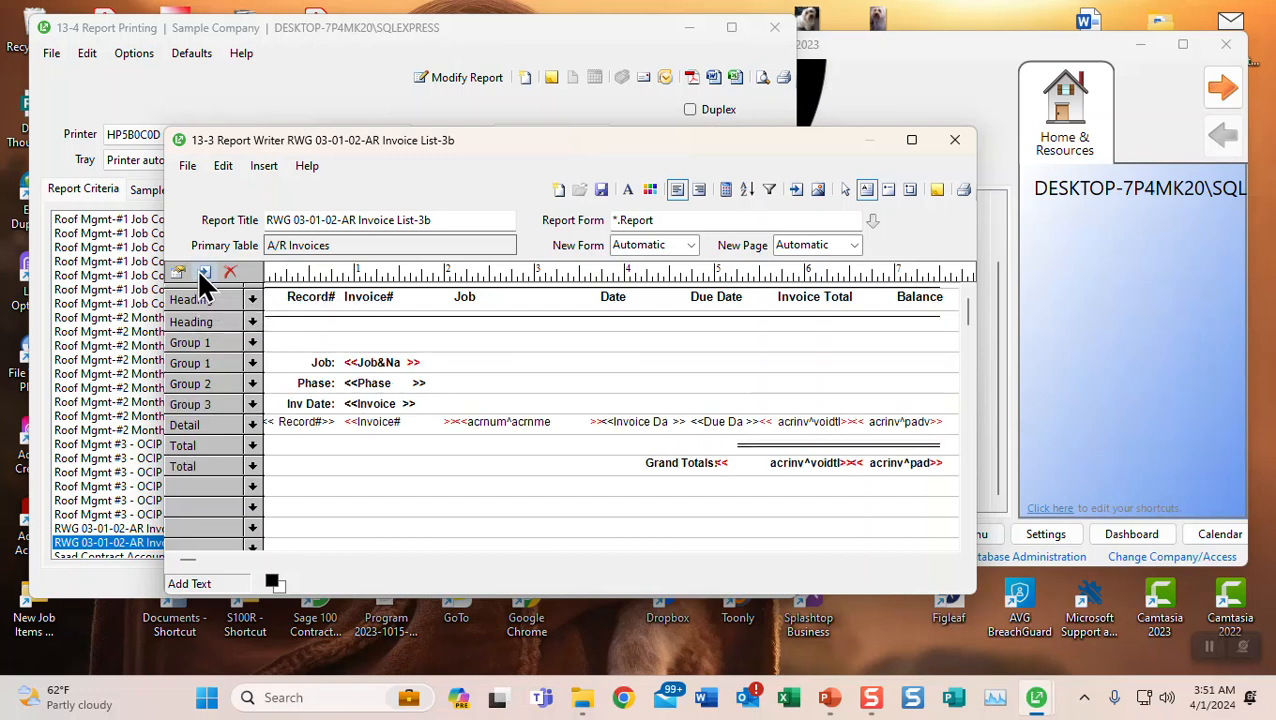
{"action": "left_click", "coordinate": [194, 384]}
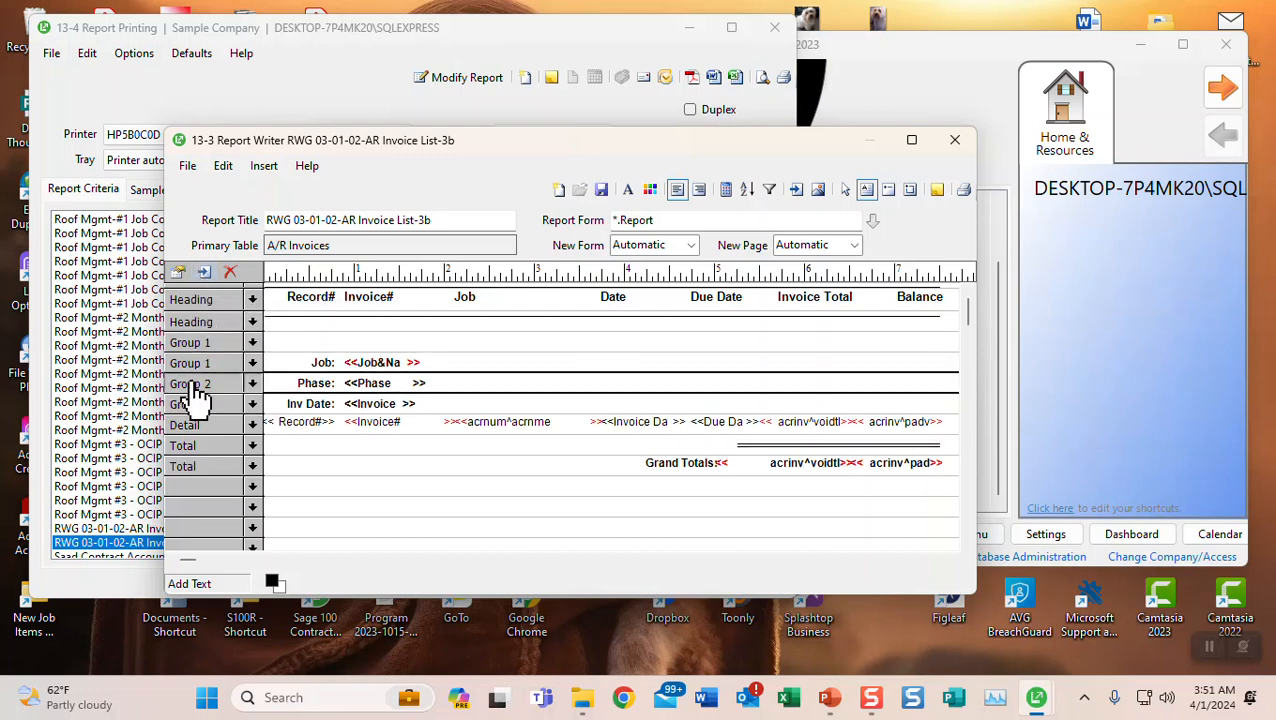
{"action": "left_click", "coordinate": [203, 273]}
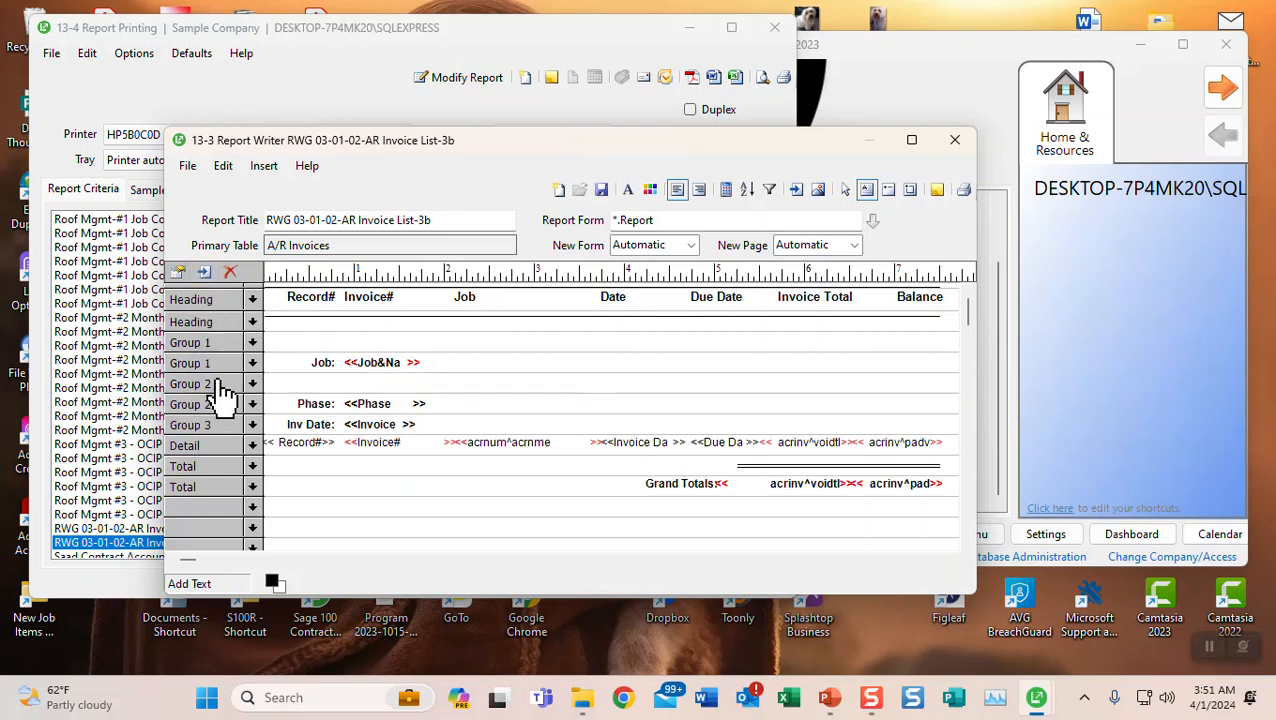
- Set the blank rows above Job and Phase to 1/2 Height and assign the one between them to Group 1
{"action": "left_click", "coordinate": [195, 344]}
{"action": "left_click", "coordinate": [177, 272]}
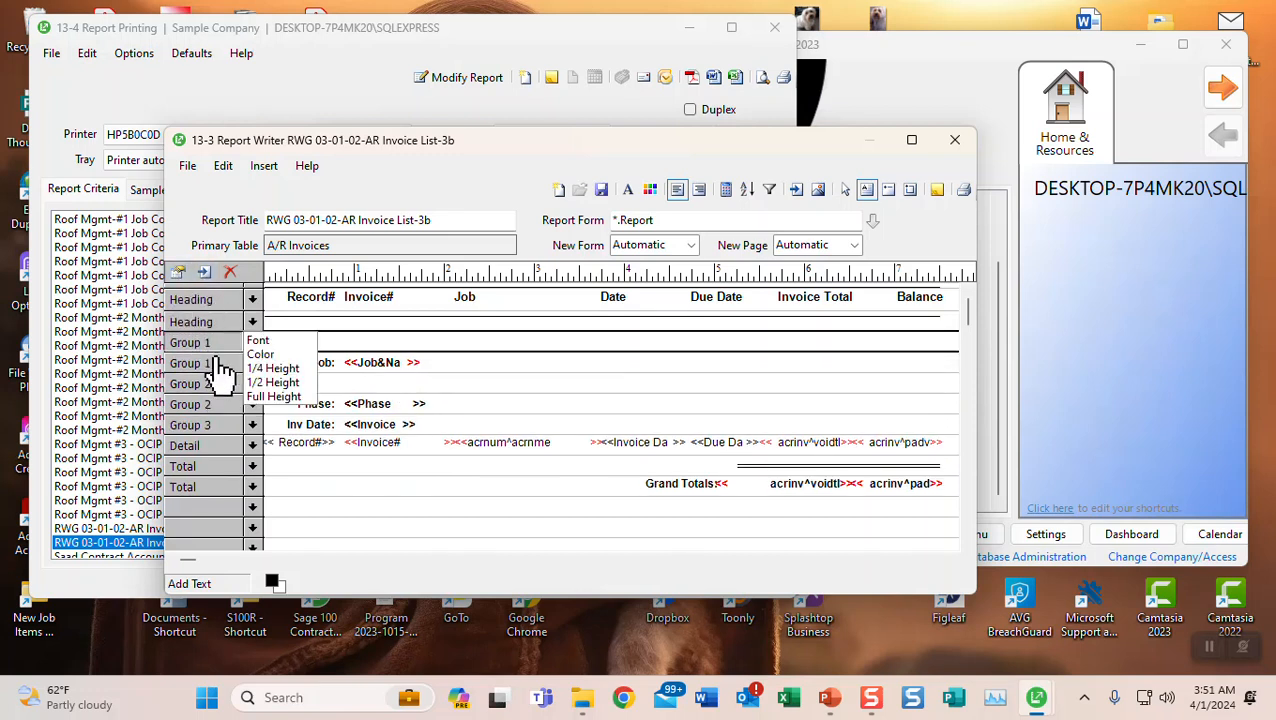
{"action": "left_click", "coordinate": [260, 382]}
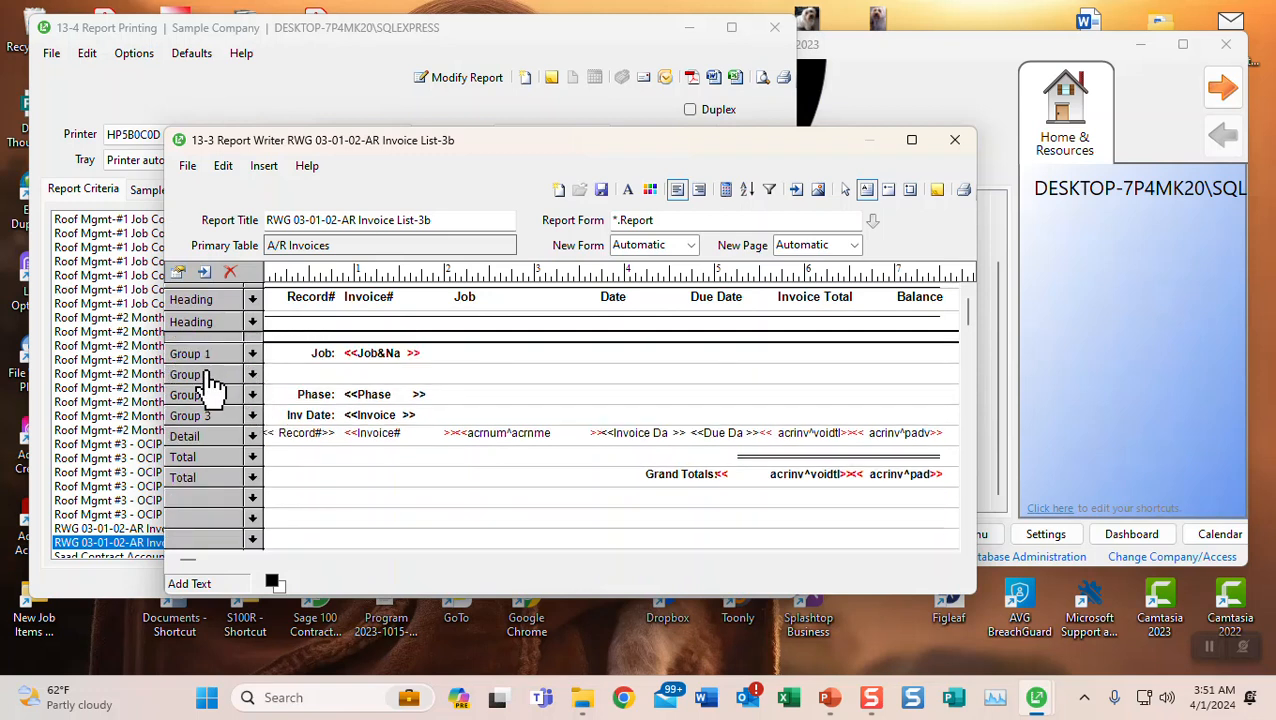
{"action": "left_click", "coordinate": [175, 276]}
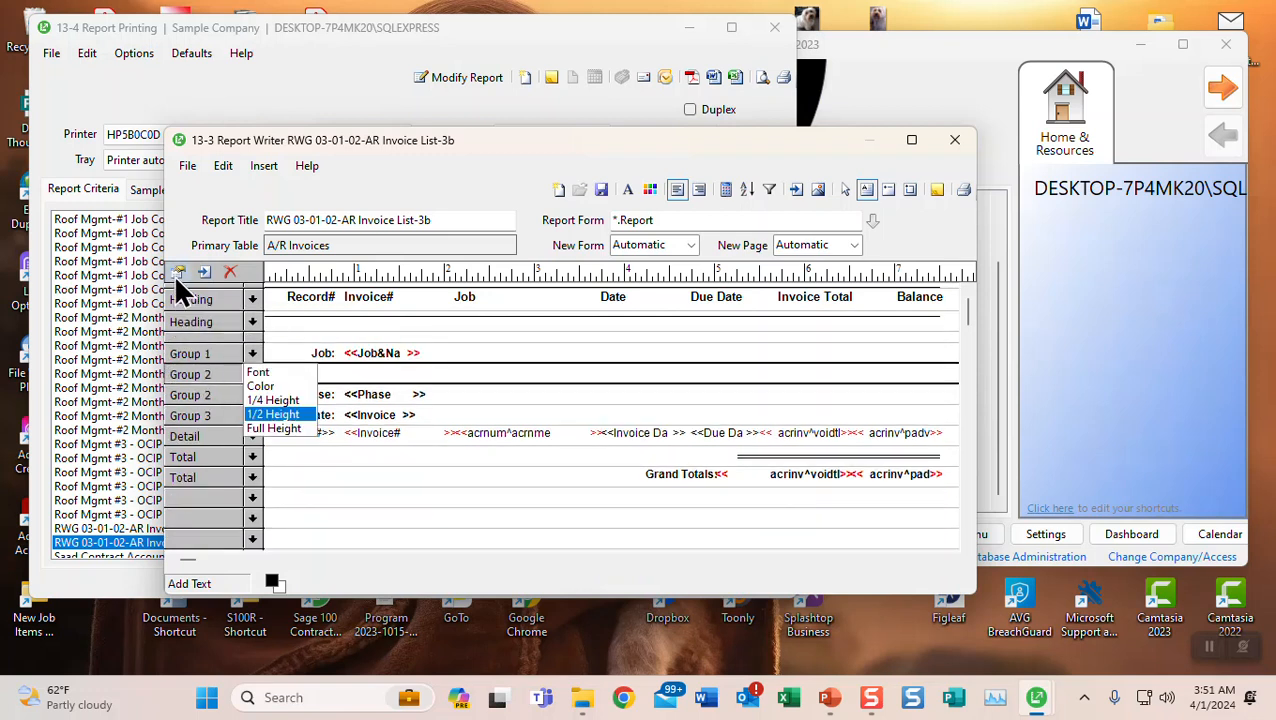
{"action": "left_click", "coordinate": [267, 414]}
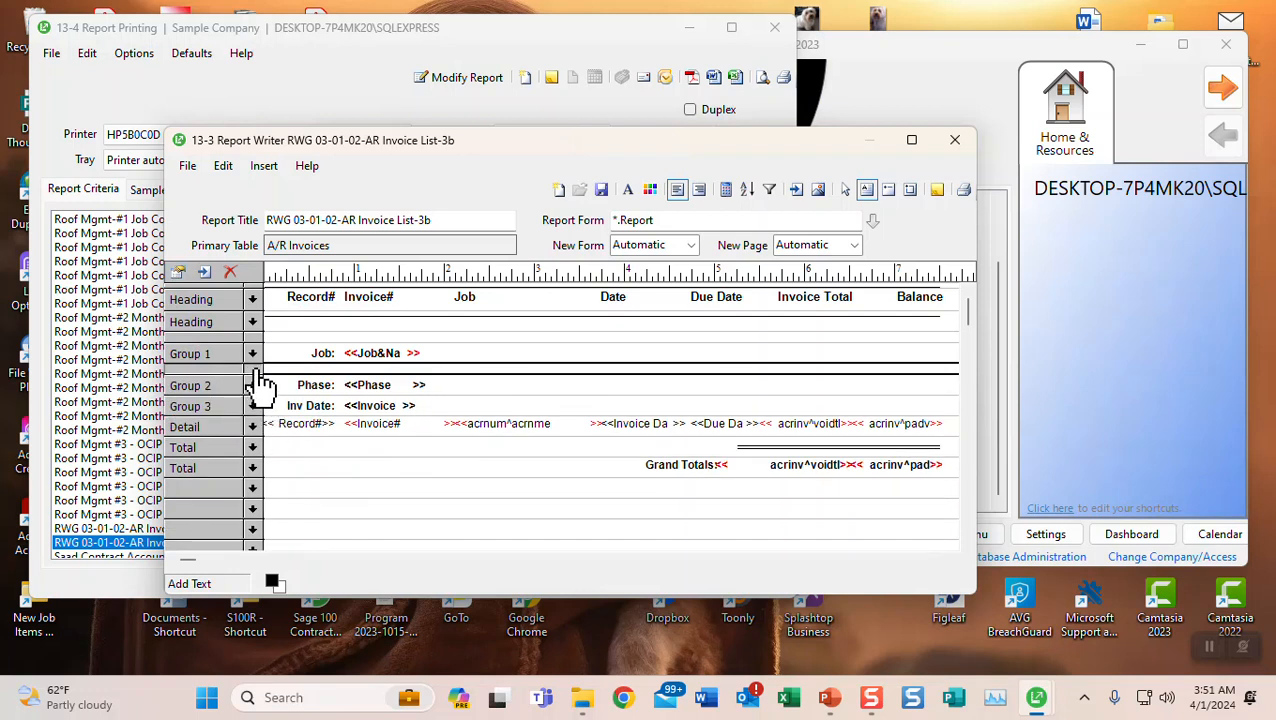
{"action": "left_click", "coordinate": [254, 385]}
{"action": "left_click", "coordinate": [265, 400]}
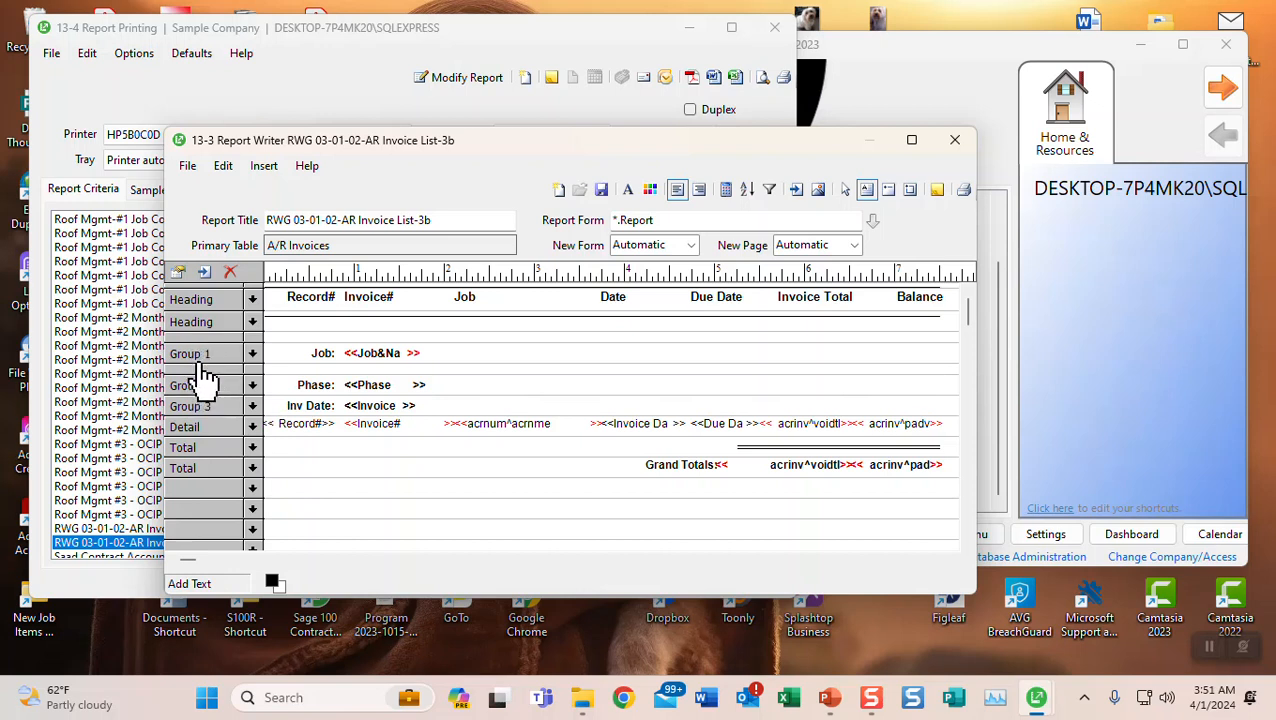
- Draw a solid box with line width 1 around the Job group header row, about 7.5 inches wide
{"action": "left_click", "coordinate": [910, 192]}
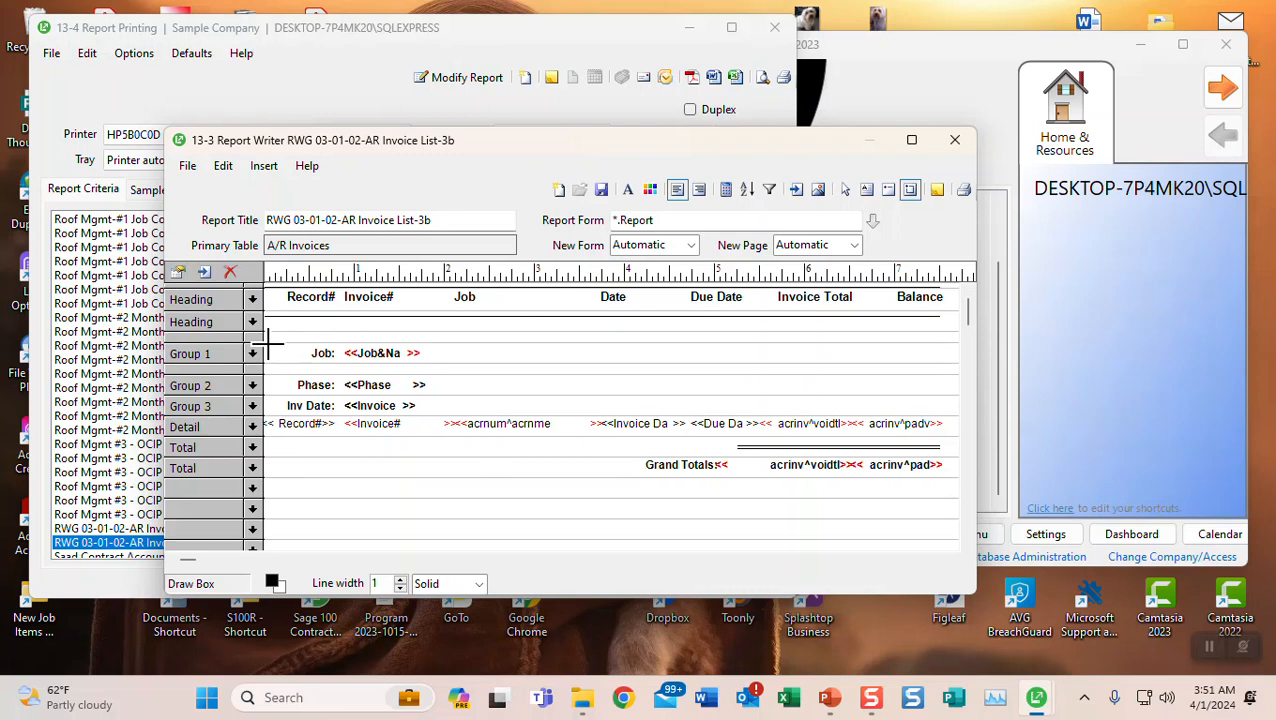
{"action": "mouse_move", "coordinate": [268, 347]}
{"action": "left_mouse_down"}
{"action": "mouse_move", "coordinate": [917, 346]}
{"action": "mouse_move", "coordinate": [940, 358]}
{"action": "left_mouse_up"}
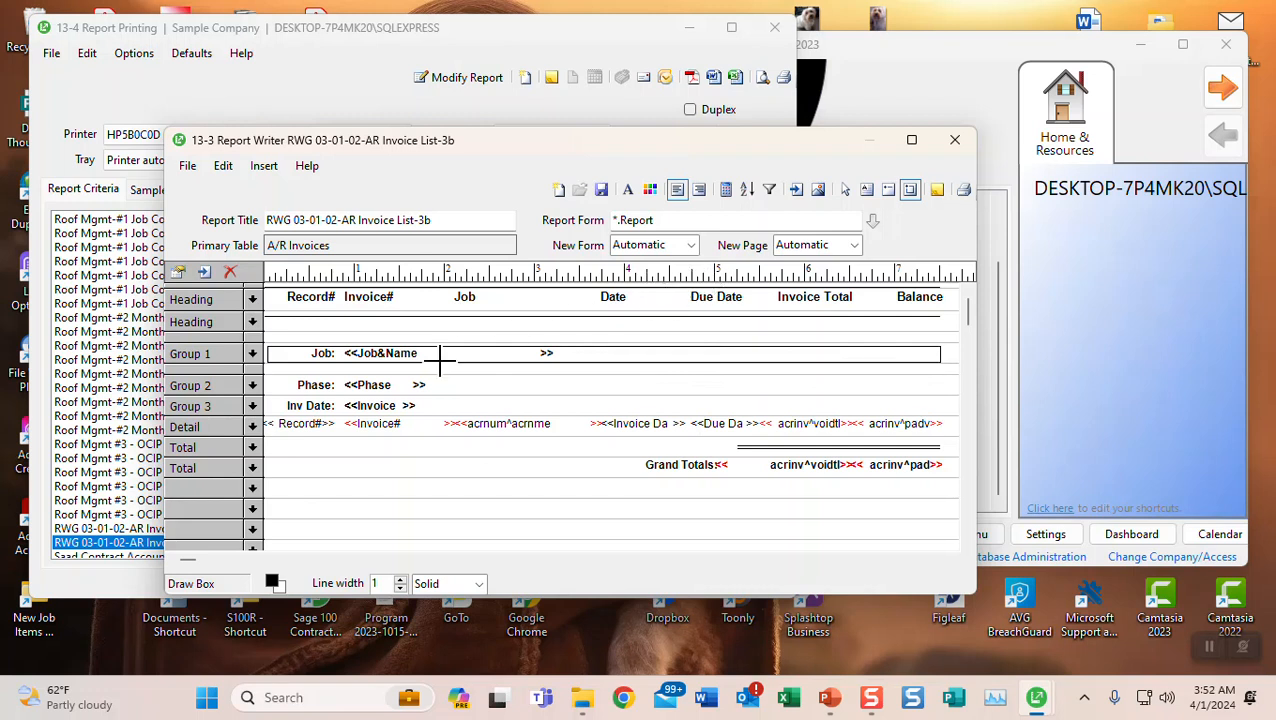
- Insert blank rows above the Phase and Inv Date rows, and assign the one above Inv Date to Group 2
{"action": "left_click", "coordinate": [191, 387]}
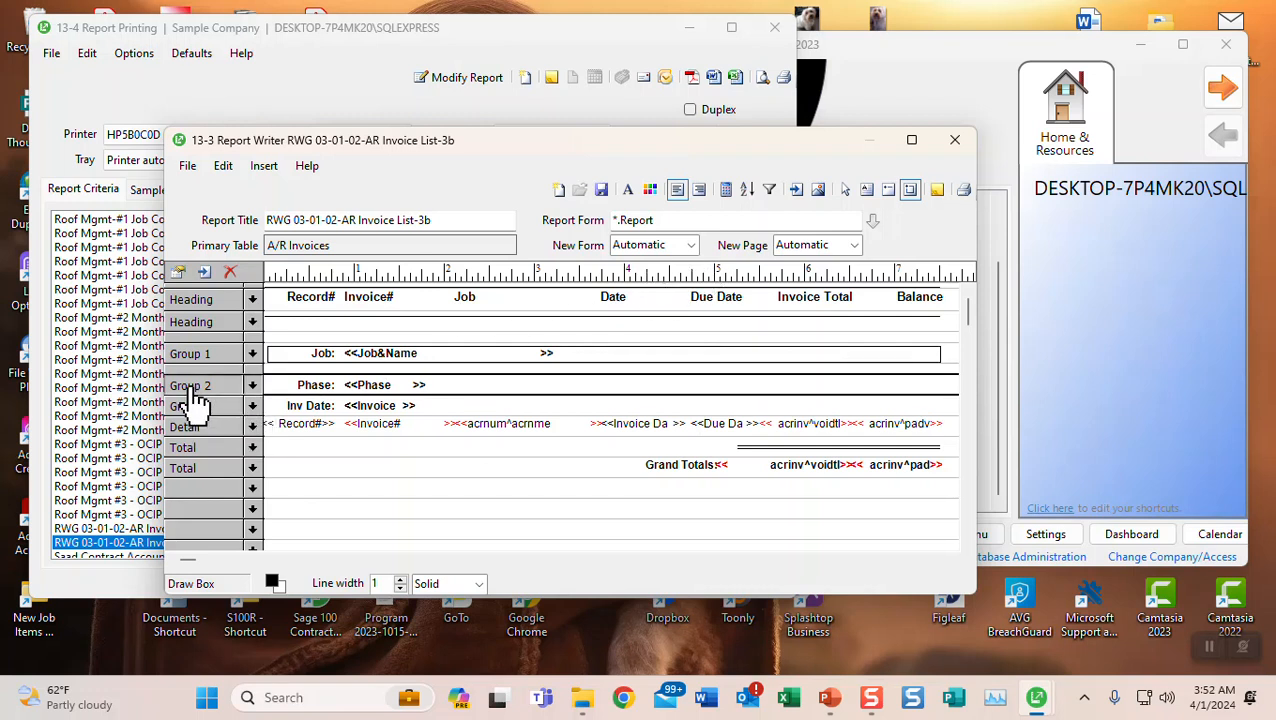
{"action": "left_click", "coordinate": [203, 272]}
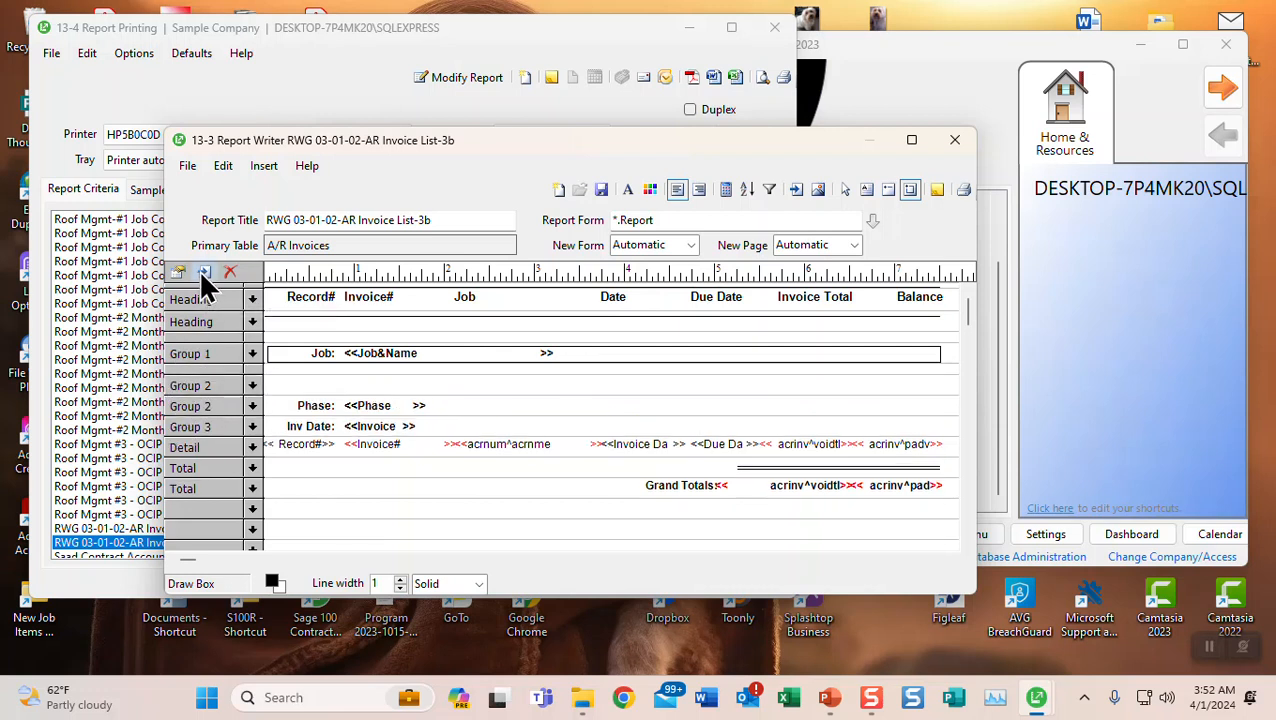
{"action": "left_click", "coordinate": [195, 428]}
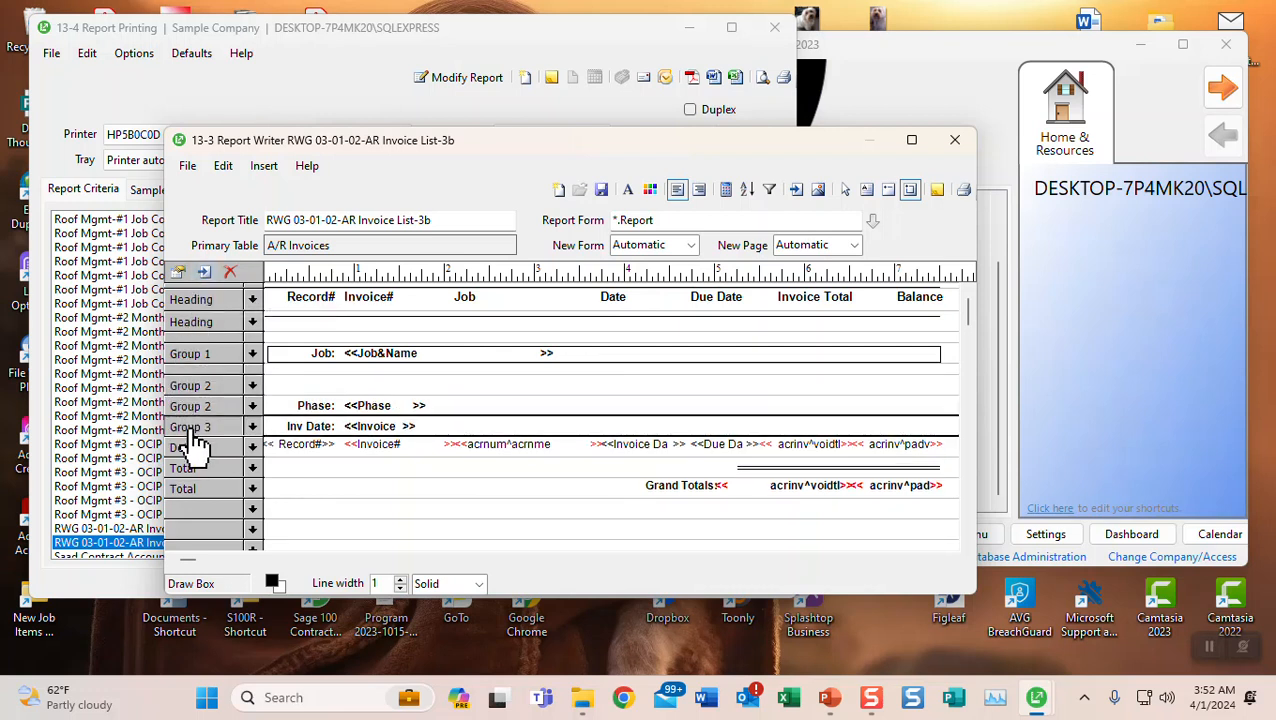
{"action": "left_click", "coordinate": [203, 272]}
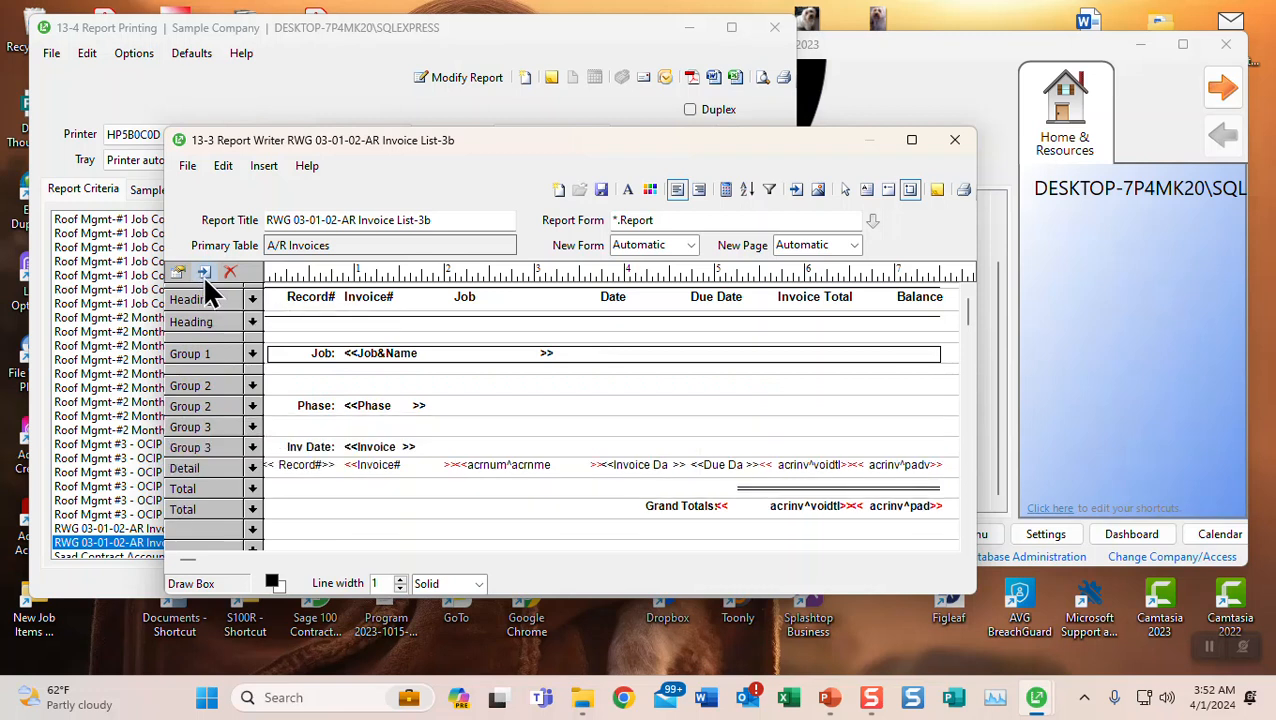
{"action": "left_click", "coordinate": [253, 446]}
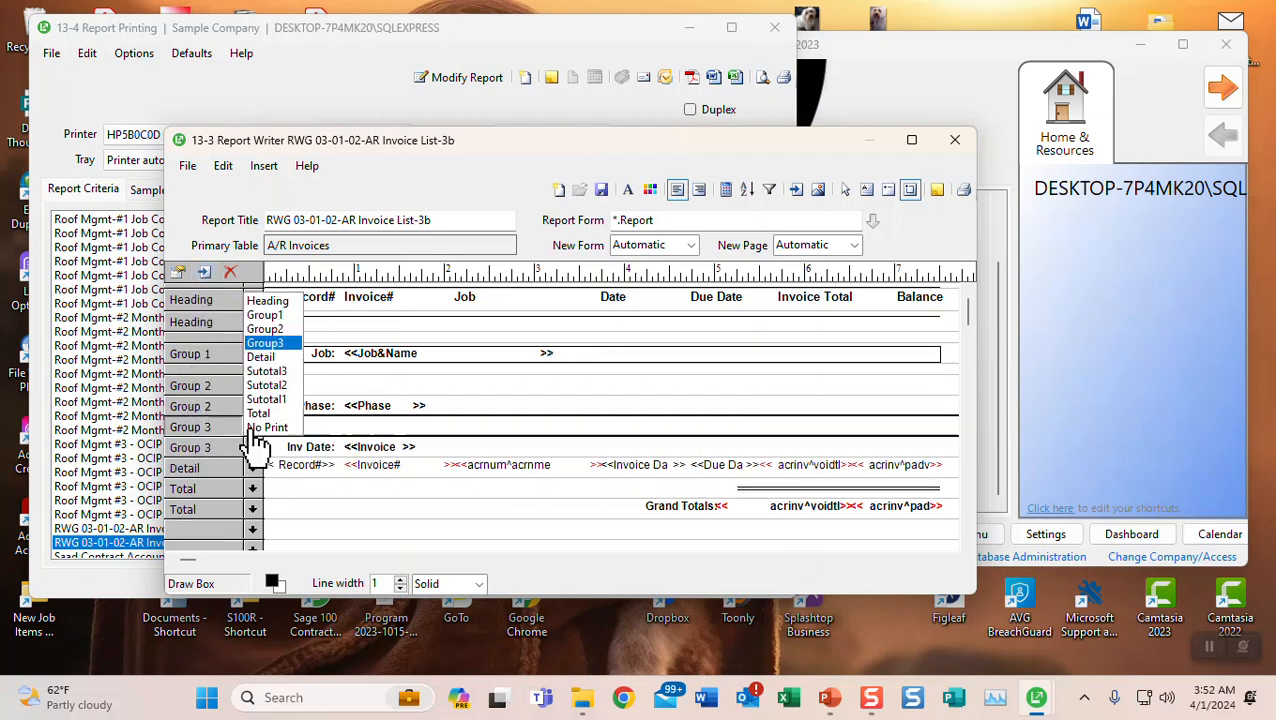
{"action": "left_click", "coordinate": [265, 330]}
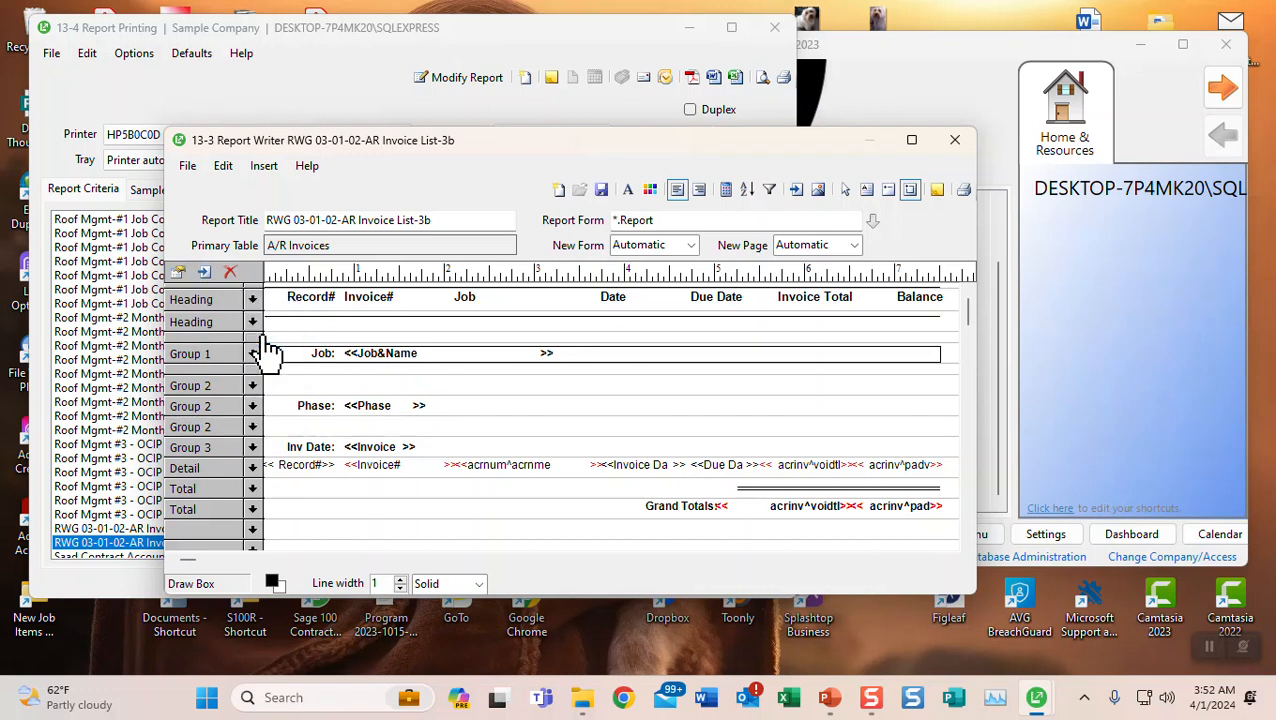
- Set the two blank Group 2 rows above and below the Phase row to 1/2 Height
{"action": "left_click", "coordinate": [203, 386]}
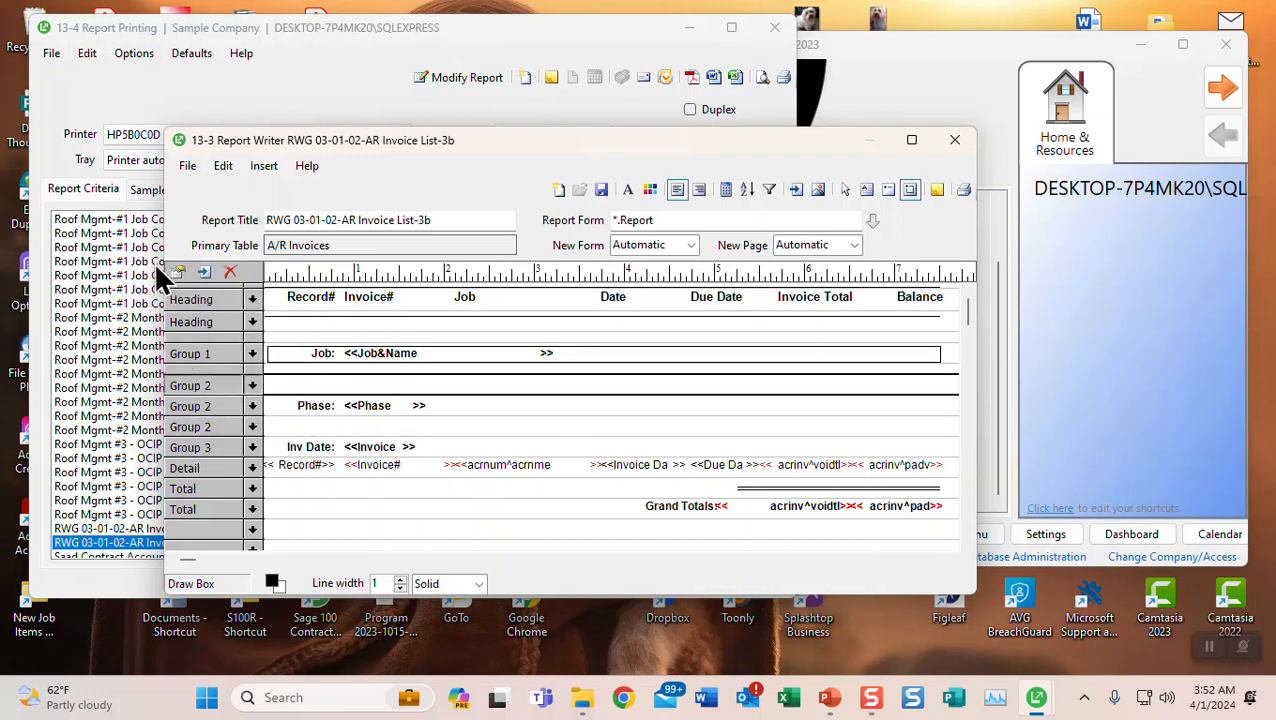
{"action": "left_click", "coordinate": [178, 271]}
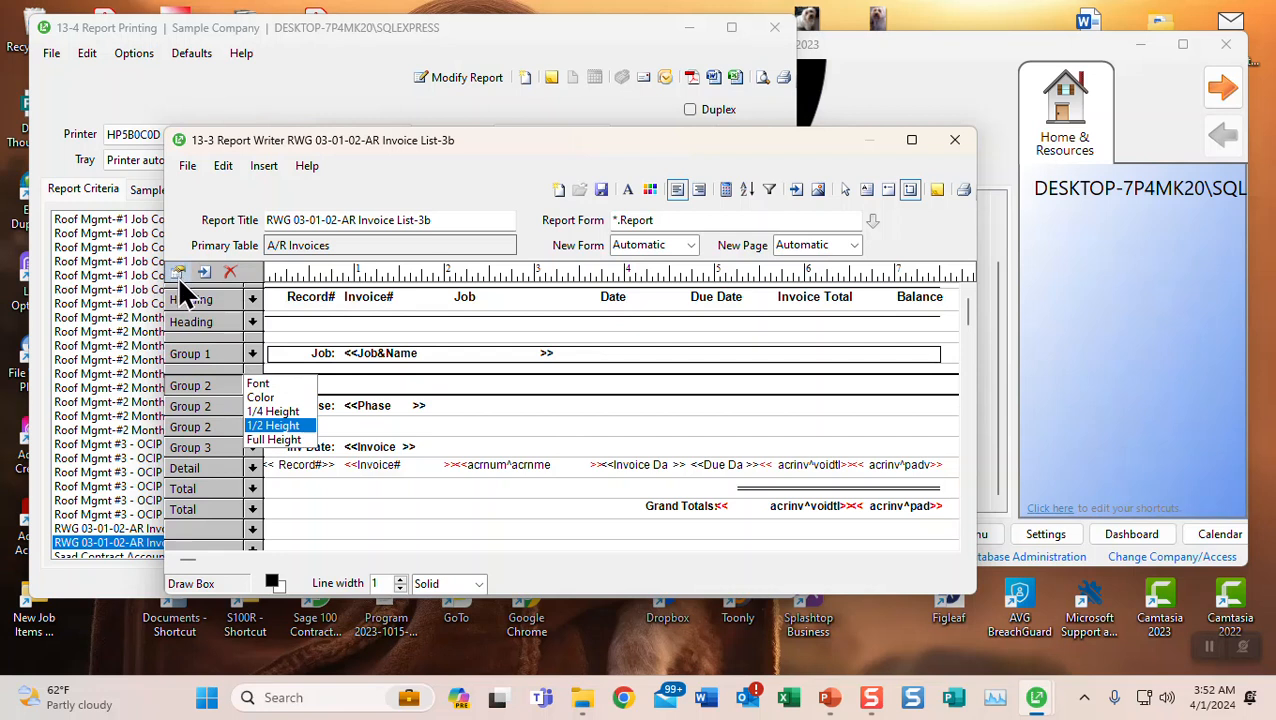
{"action": "left_click", "coordinate": [262, 426]}
{"action": "left_click", "coordinate": [198, 418]}
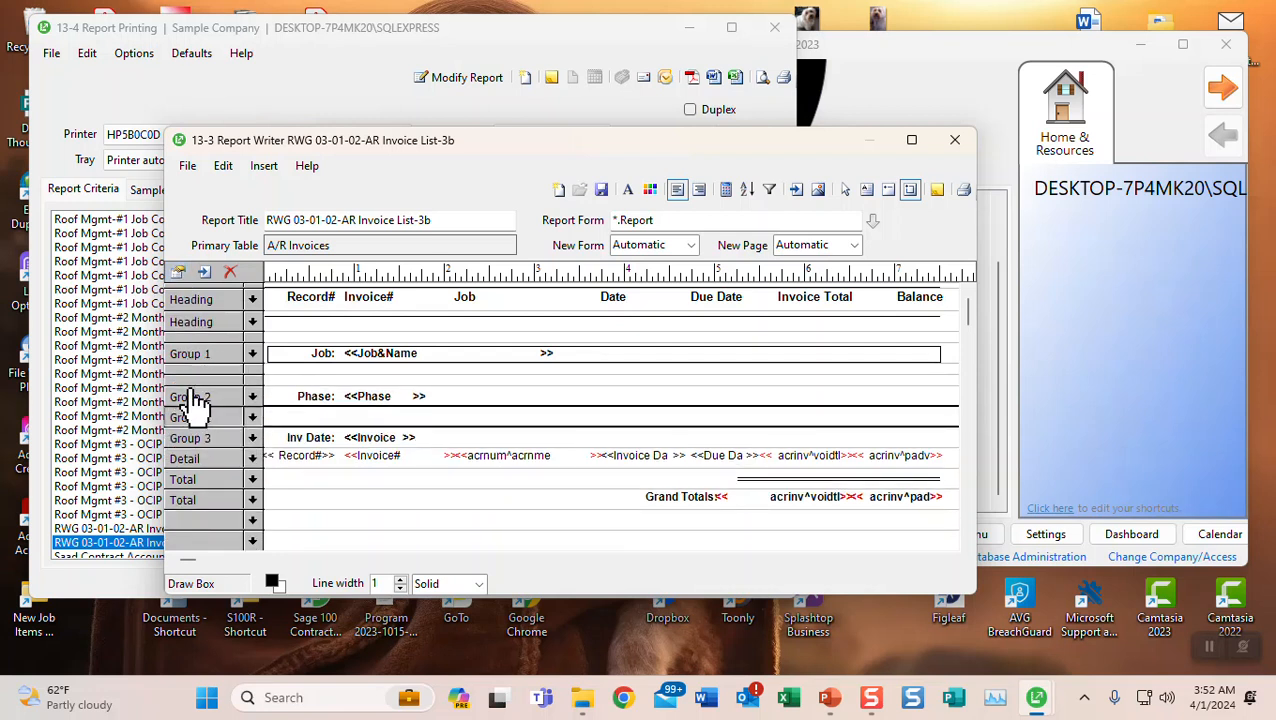
{"action": "left_click", "coordinate": [173, 272]}
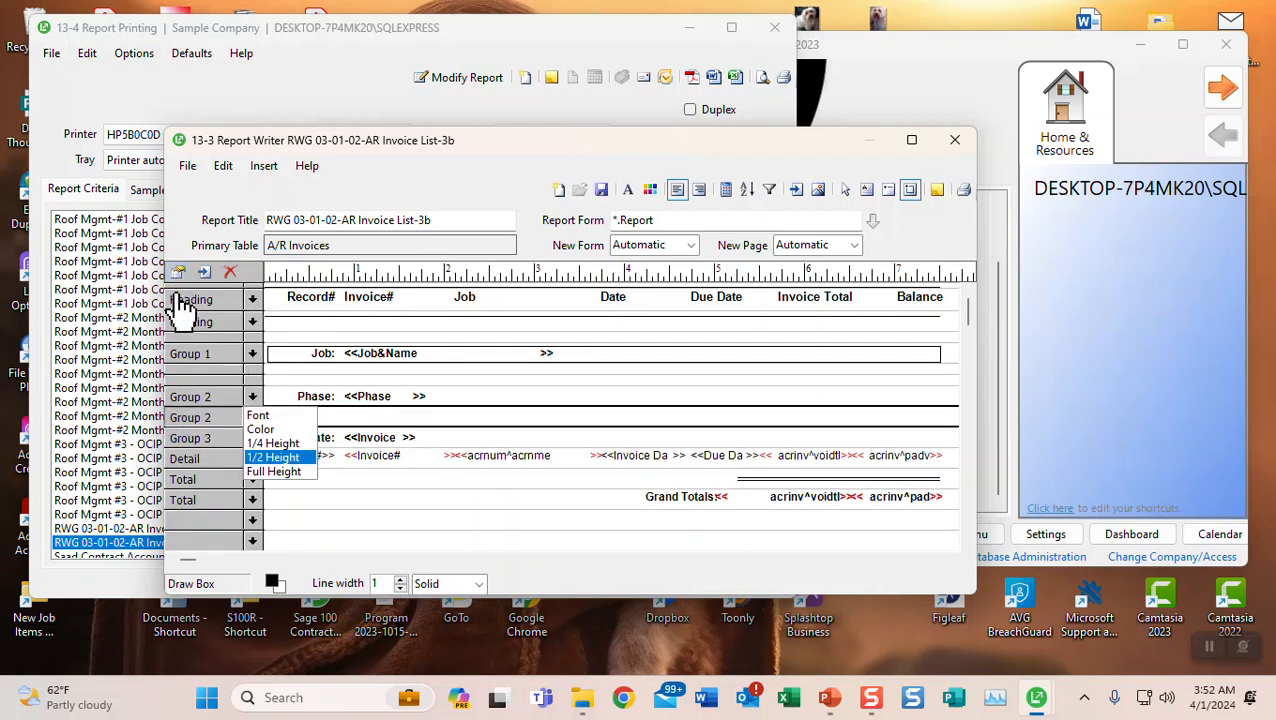
{"action": "left_click", "coordinate": [265, 460]}
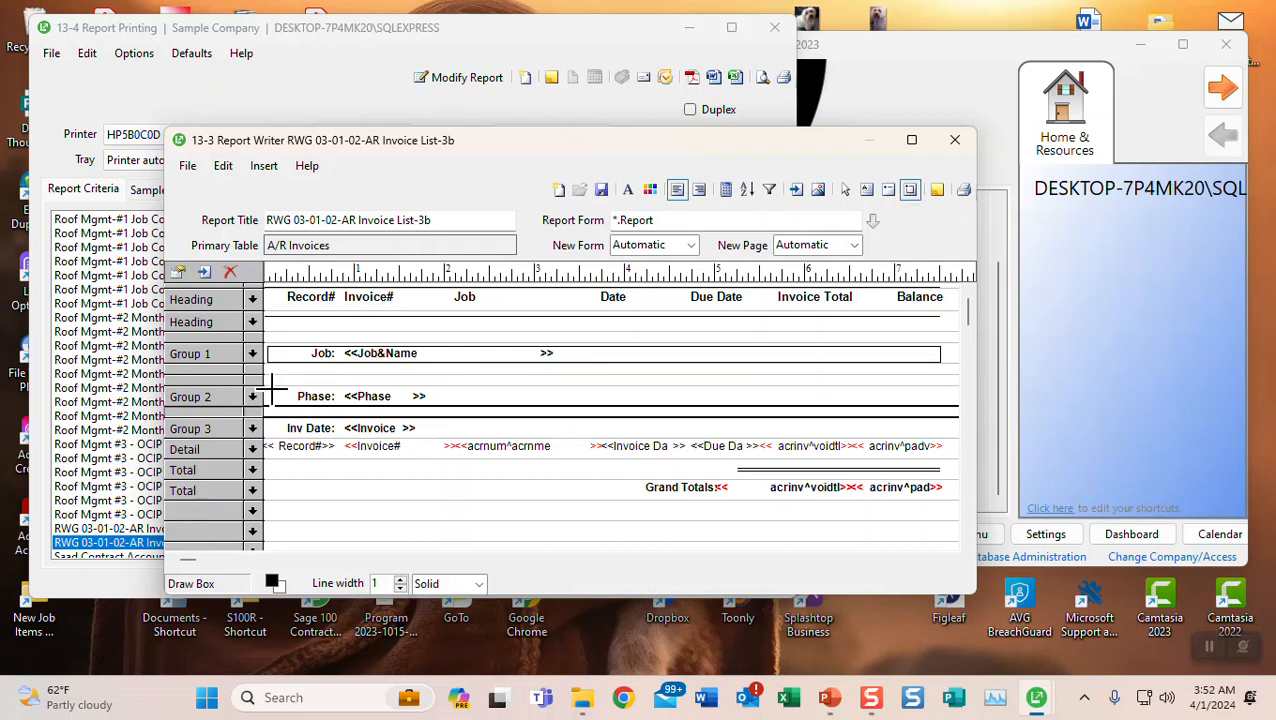
- Draw a solid box around the Phase group header row, about 7.4 inches wide, and widen the design window
{"action": "left_click_drag", "start_coordinate": [268, 388], "coordinate": [928, 403]}
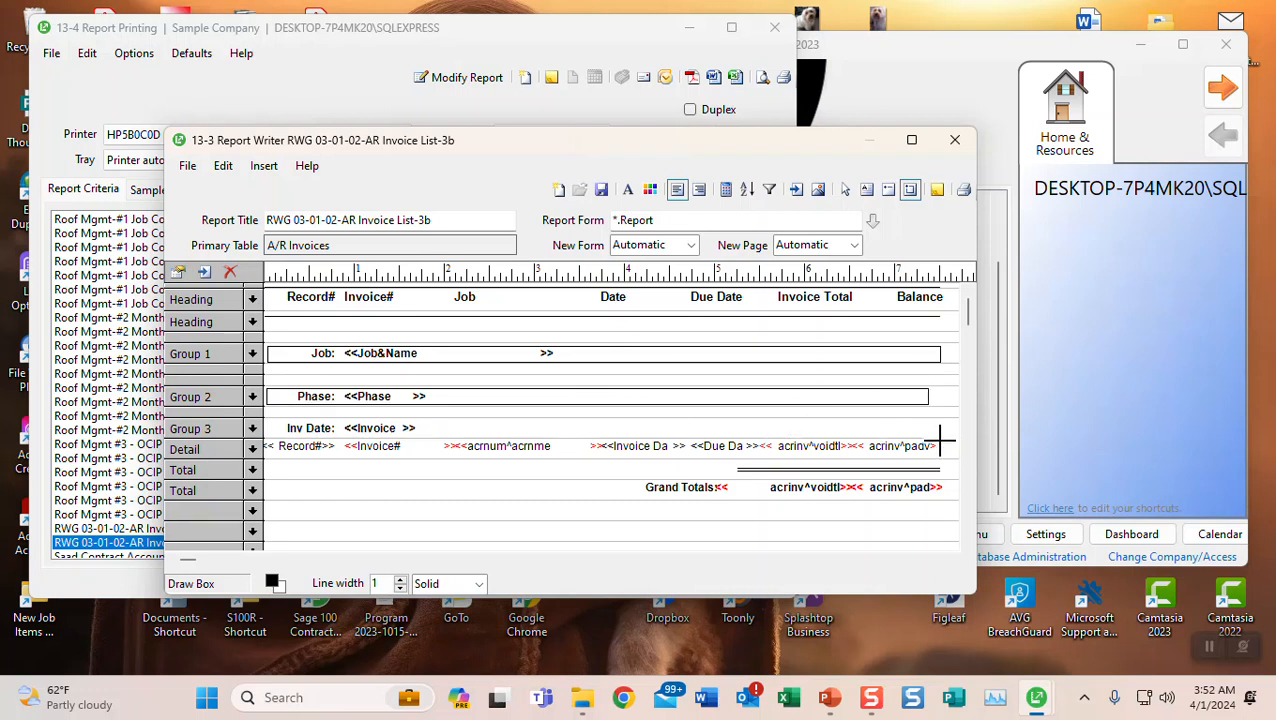
{"action": "left_click_drag", "start_coordinate": [980, 431], "coordinate": [1102, 424]}
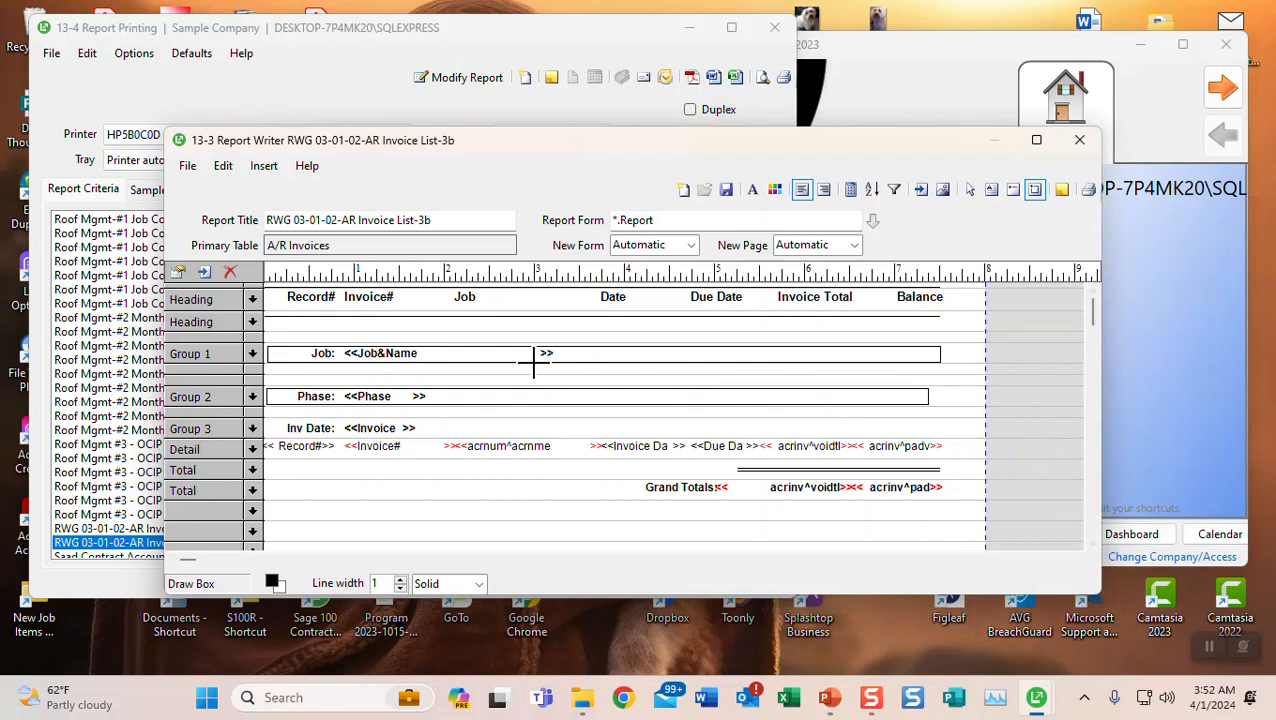
- Set the Job row box's line width to 1 and its top and left positions both to 1
{"action": "left_click", "coordinate": [970, 192]}
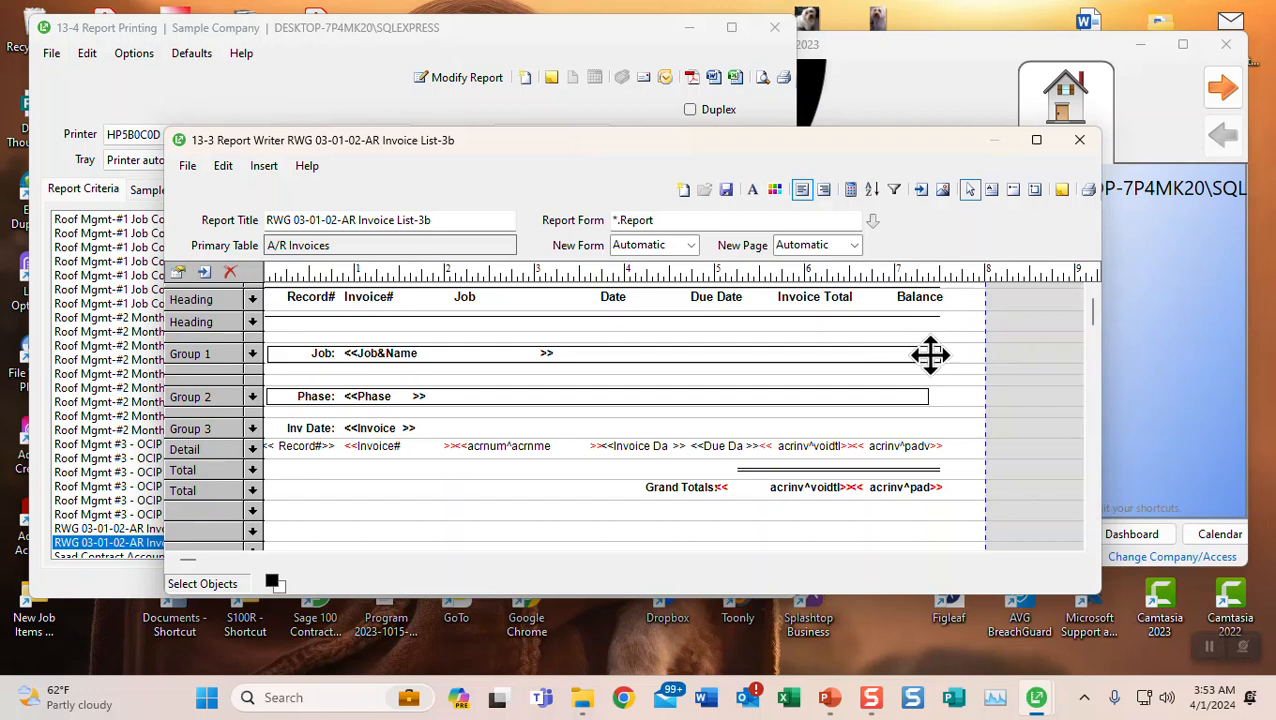
{"action": "right_click", "coordinate": [917, 354]}
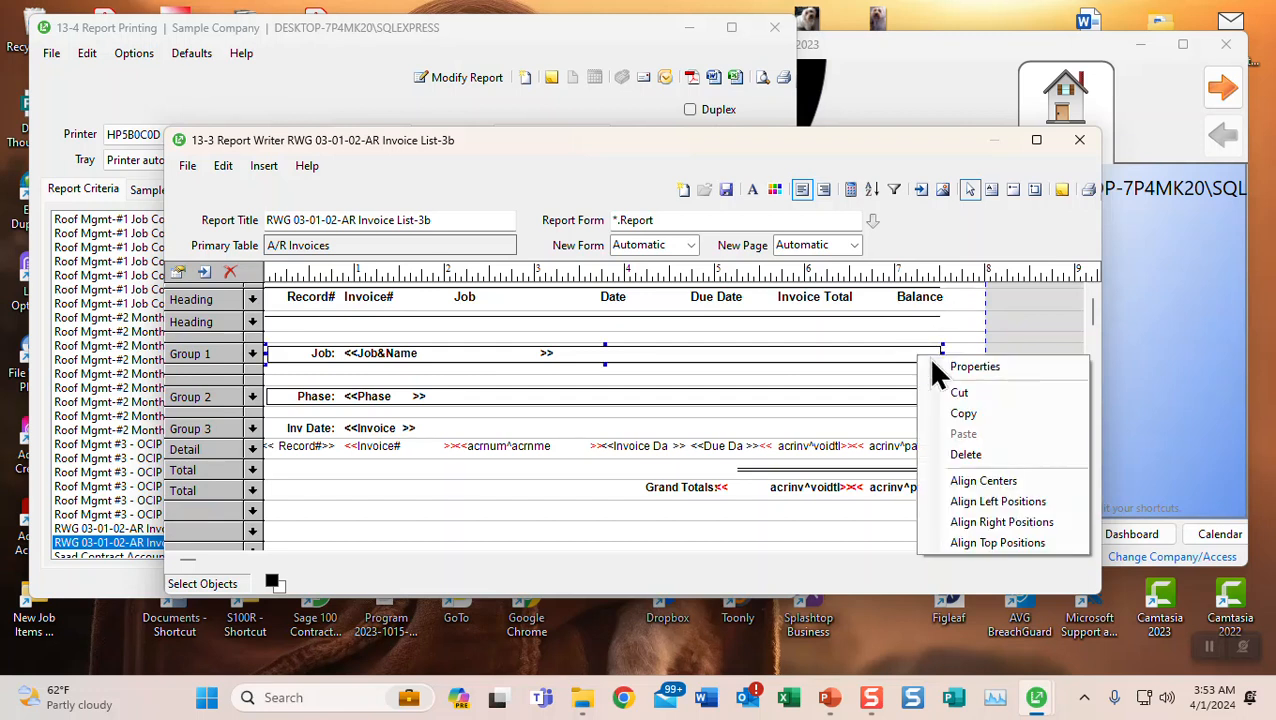
{"action": "left_click", "coordinate": [952, 367]}
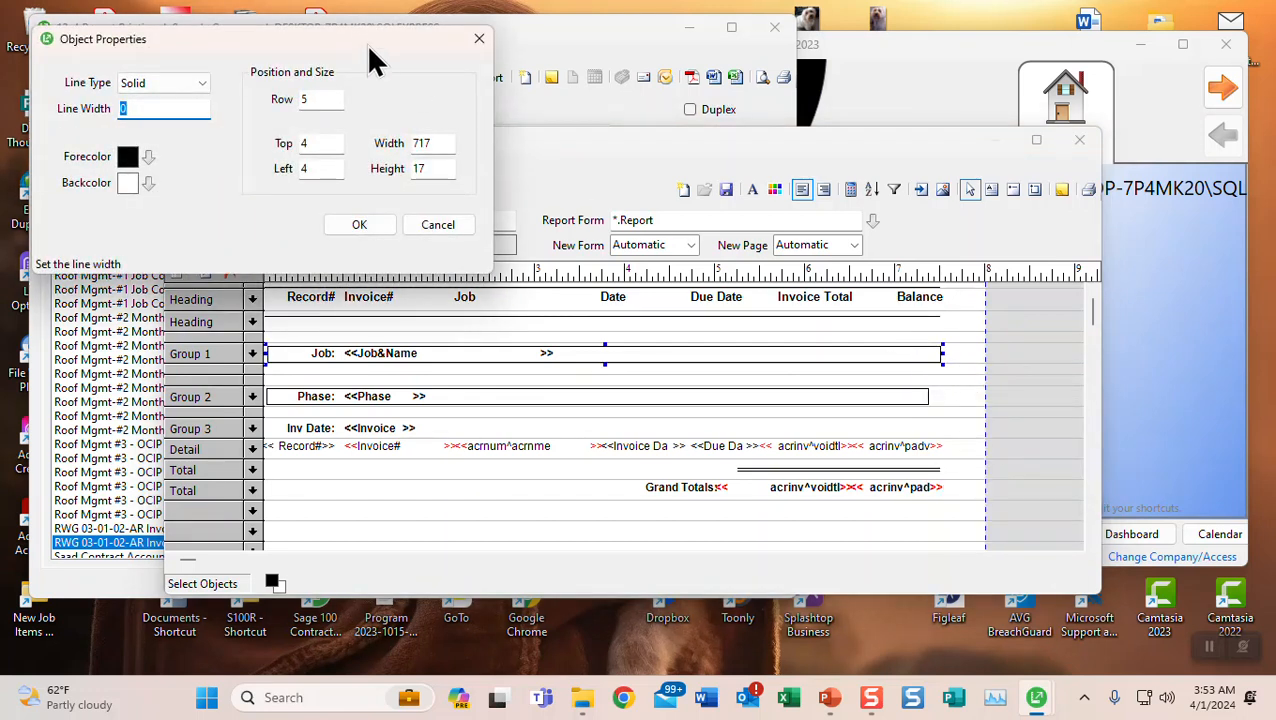
{"action": "left_click_drag", "start_coordinate": [365, 46], "coordinate": [808, 359]}
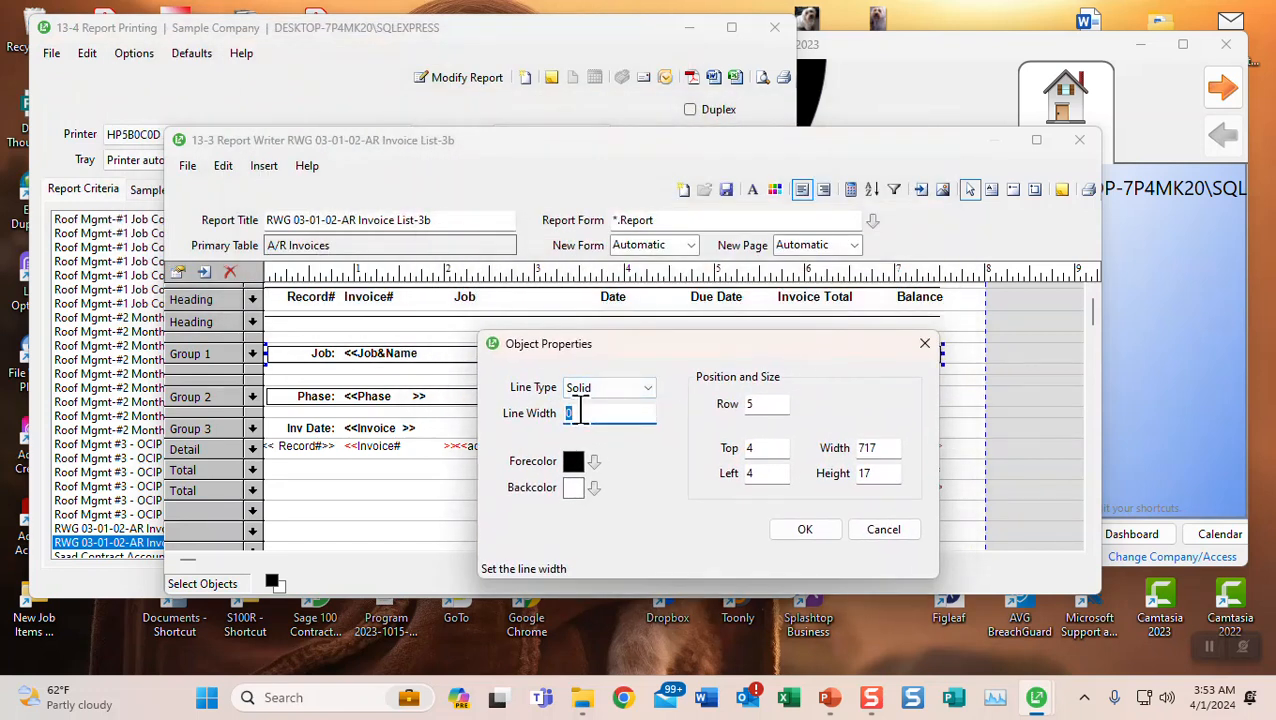
{"action": "type", "text": "1"}
{"action": "double_click", "coordinate": [761, 448]}
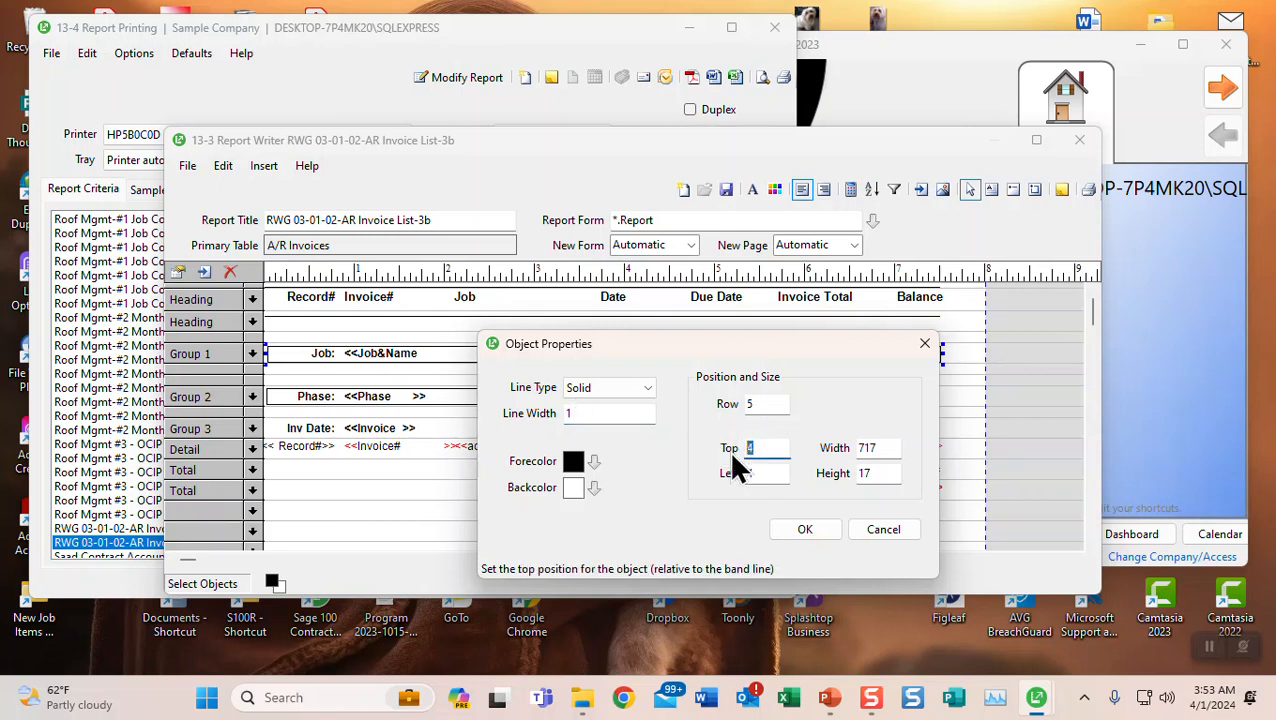
{"action": "type", "text": "1"}
{"action": "double_click", "coordinate": [757, 474]}
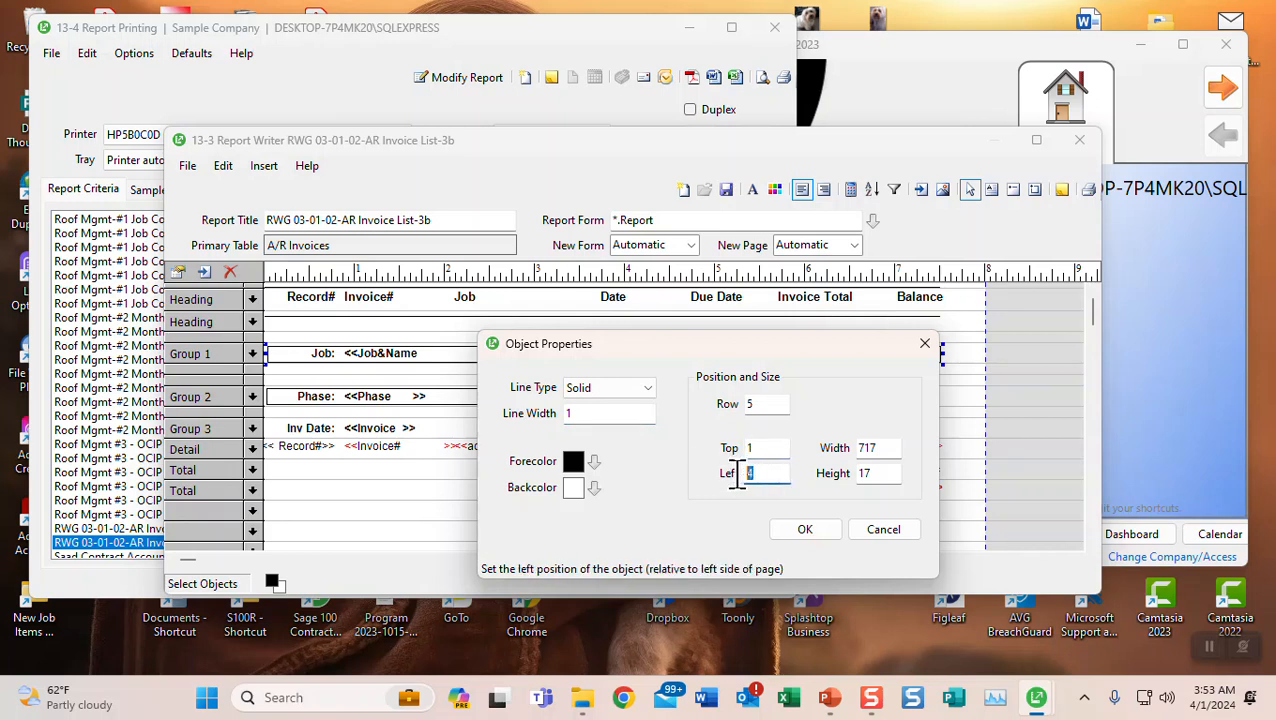
{"action": "type", "text": "1"}
- Set the Job row box's width to 720 and its height to 20
{"action": "double_click", "coordinate": [877, 447]}
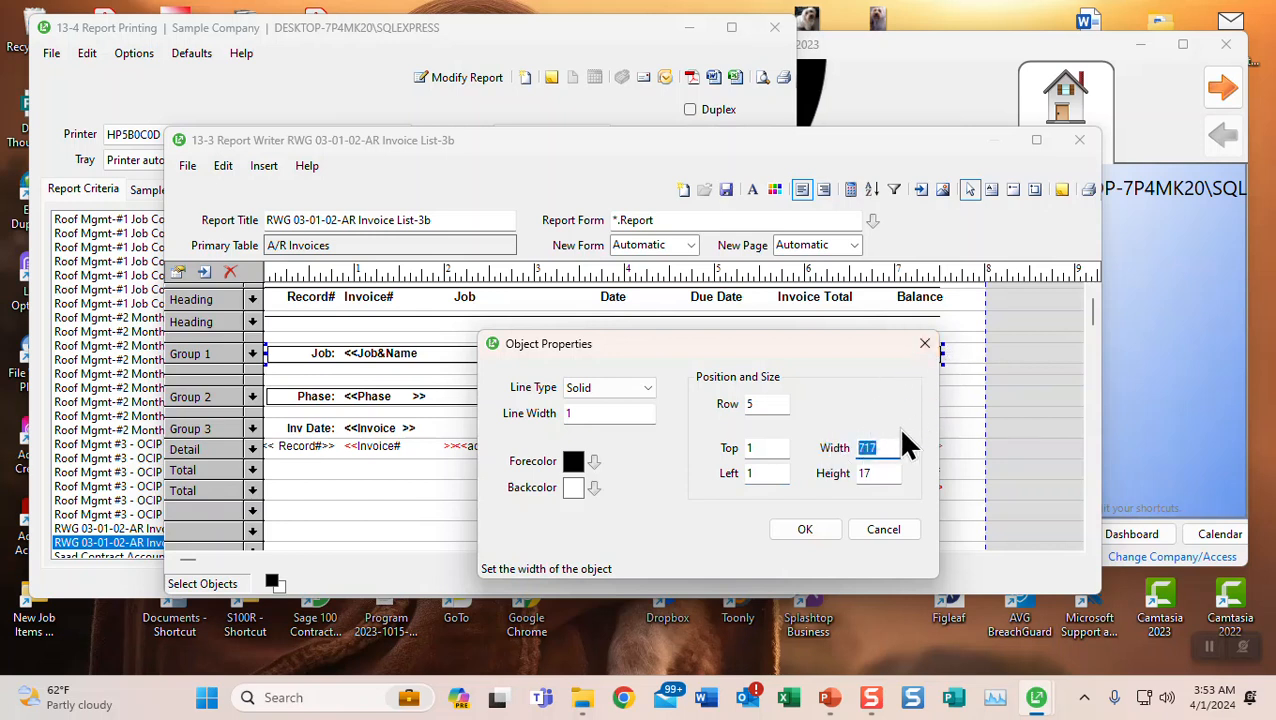
{"action": "type", "text": "720"}
{"action": "left_click", "coordinate": [881, 473]}
{"action": "double_click", "coordinate": [881, 473]}
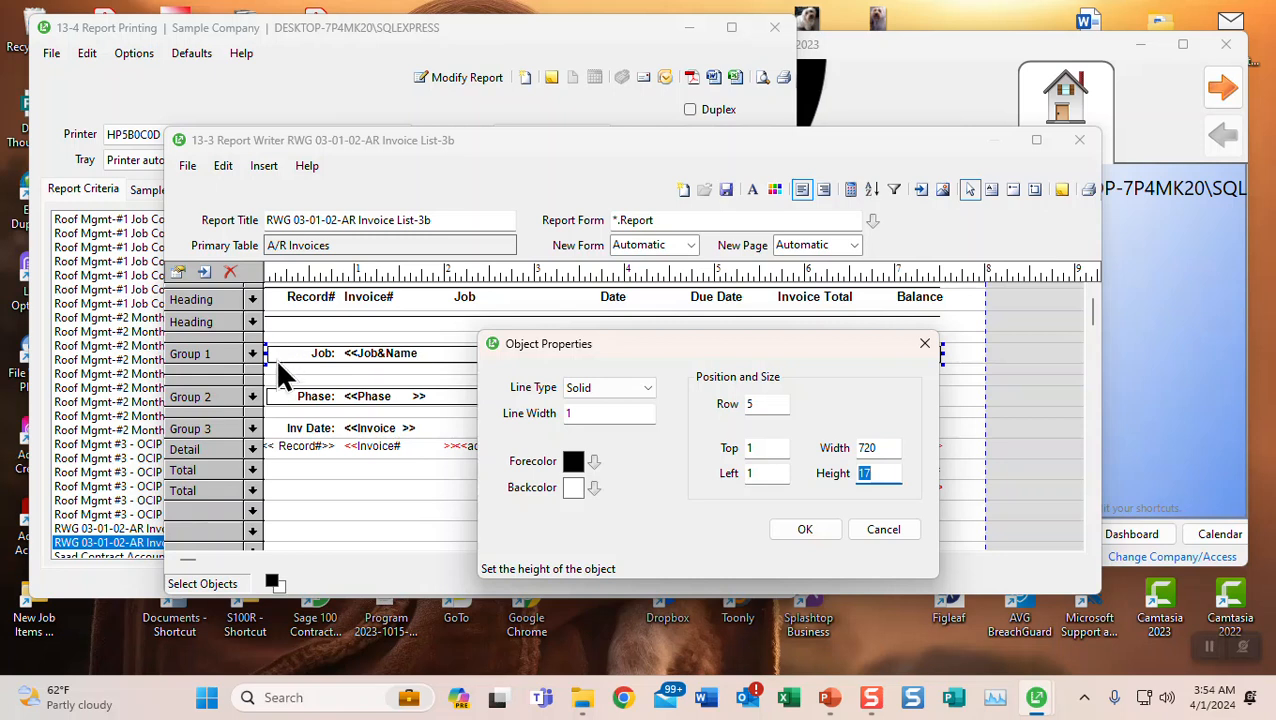
{"action": "type", "text": "20"}
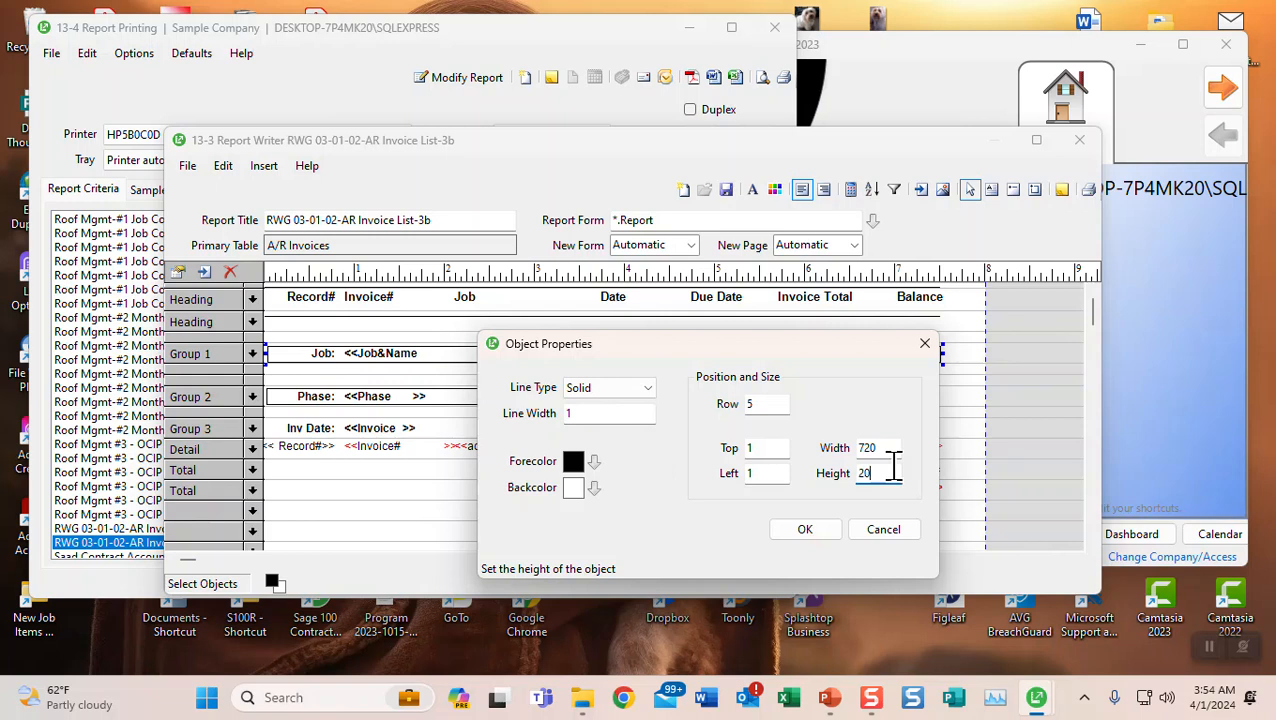
- Give the Job row box a Powder Blue backcolor and apply its object properties
{"action": "left_click", "coordinate": [593, 489]}
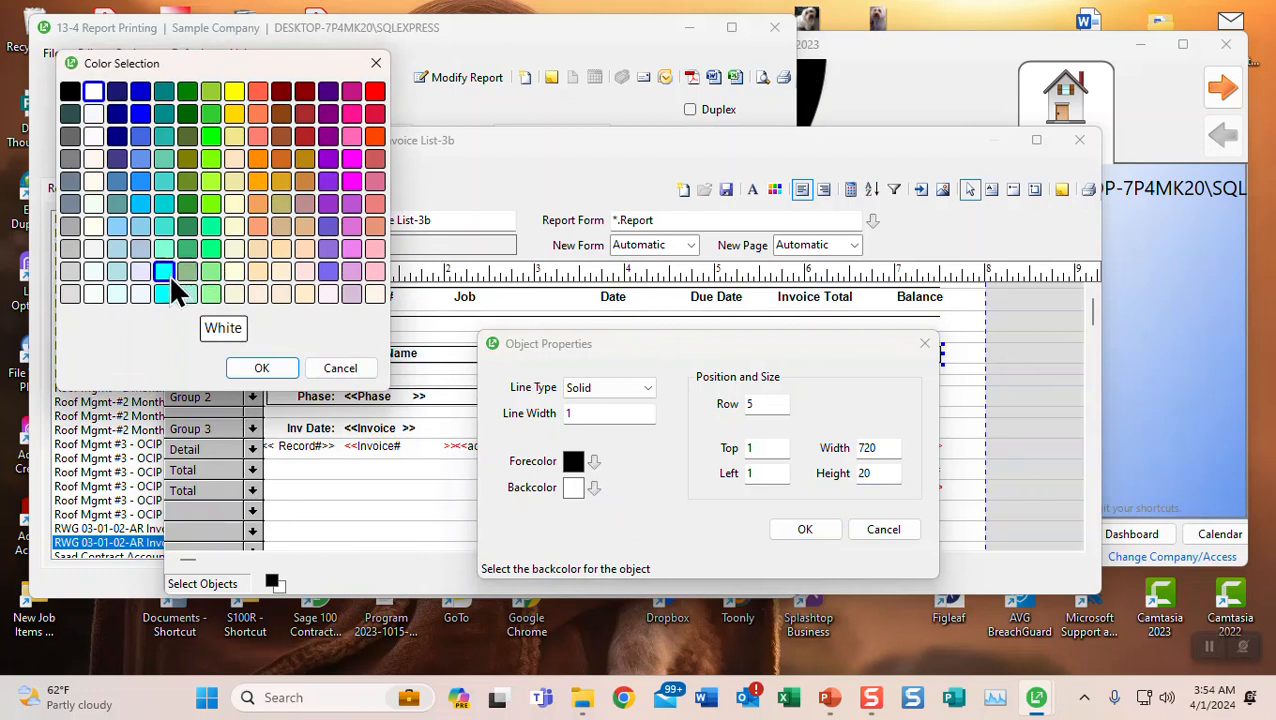
{"action": "left_click", "coordinate": [116, 270]}
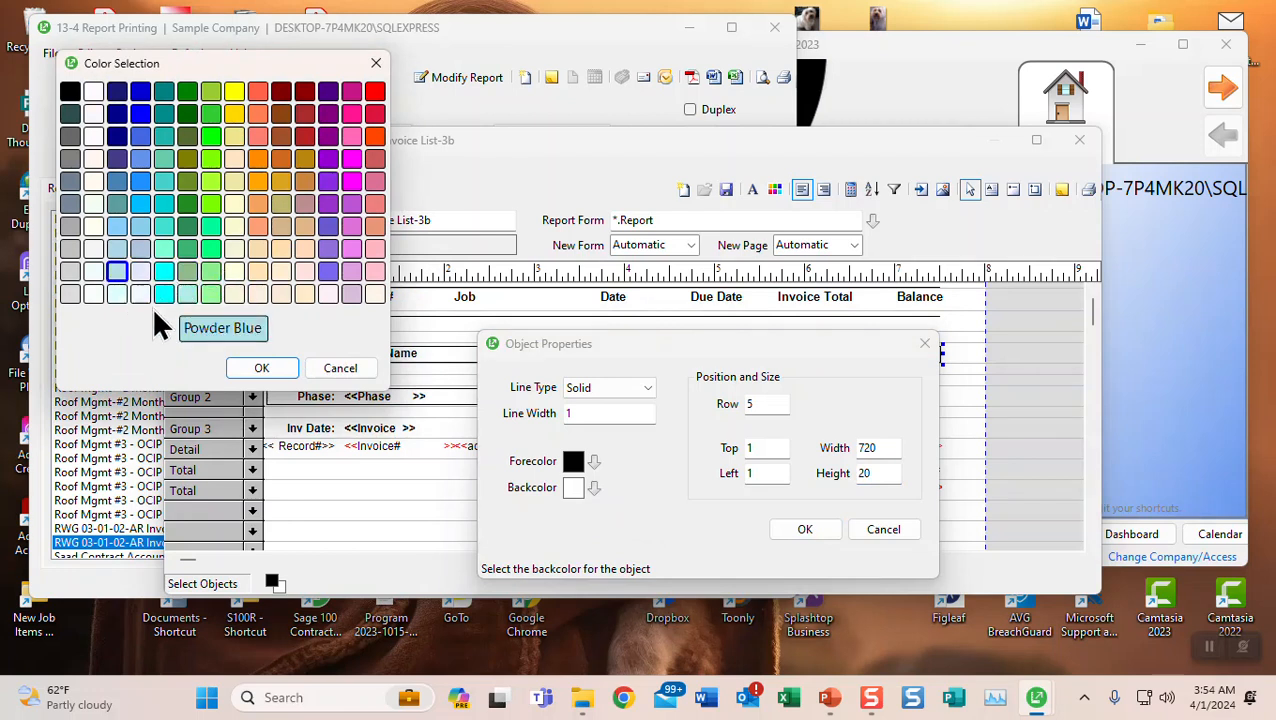
{"action": "left_click", "coordinate": [240, 366]}
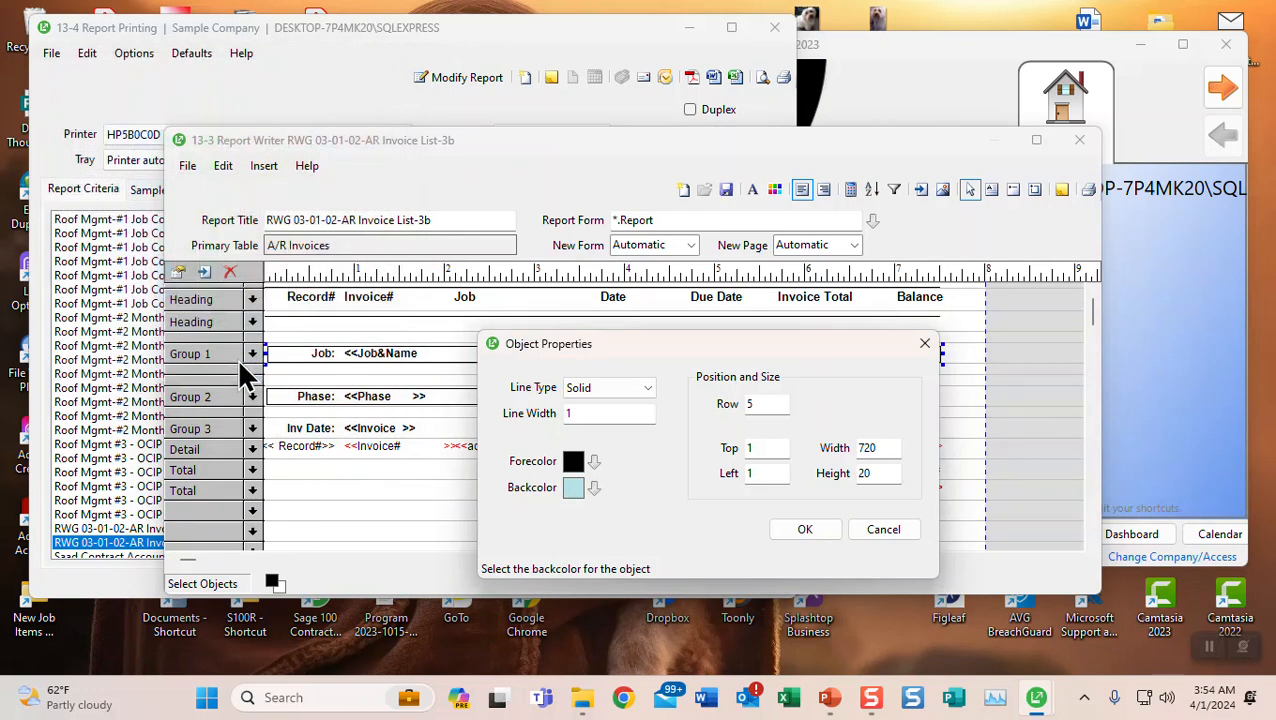
{"action": "left_click", "coordinate": [808, 535]}
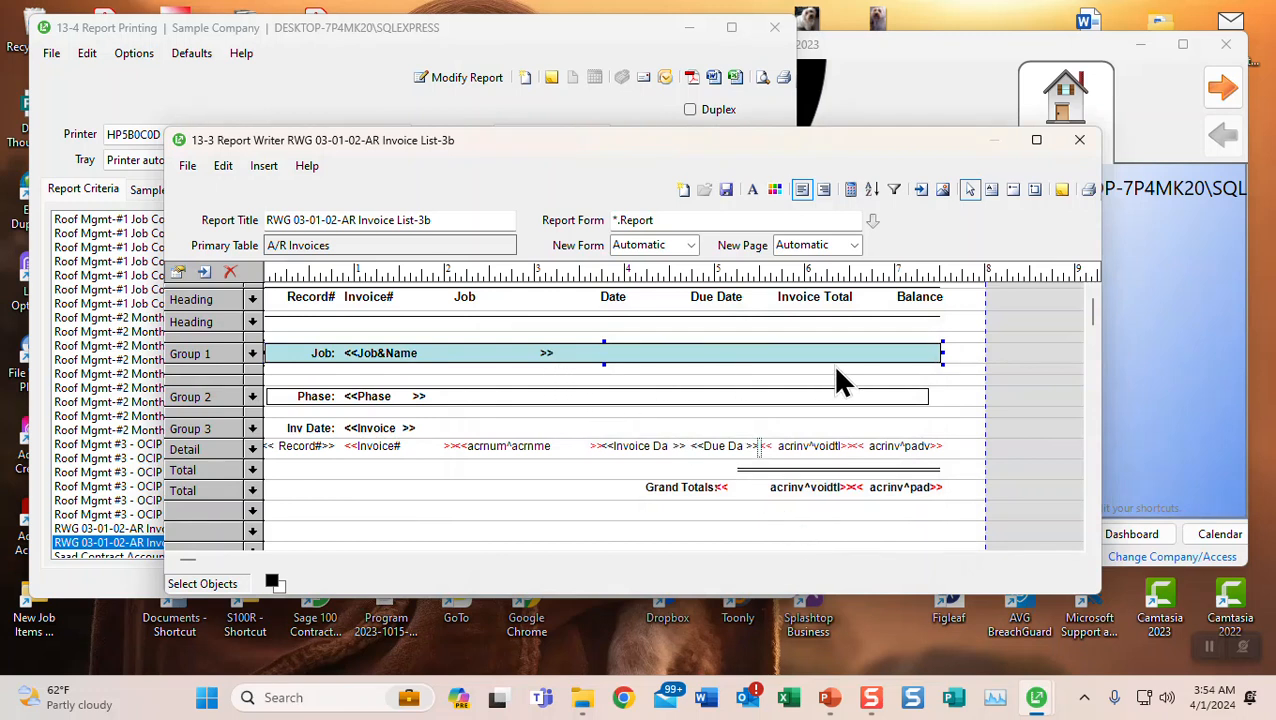
- Reduce the height of the Job row box to 19
{"action": "right_click", "coordinate": [925, 362]}
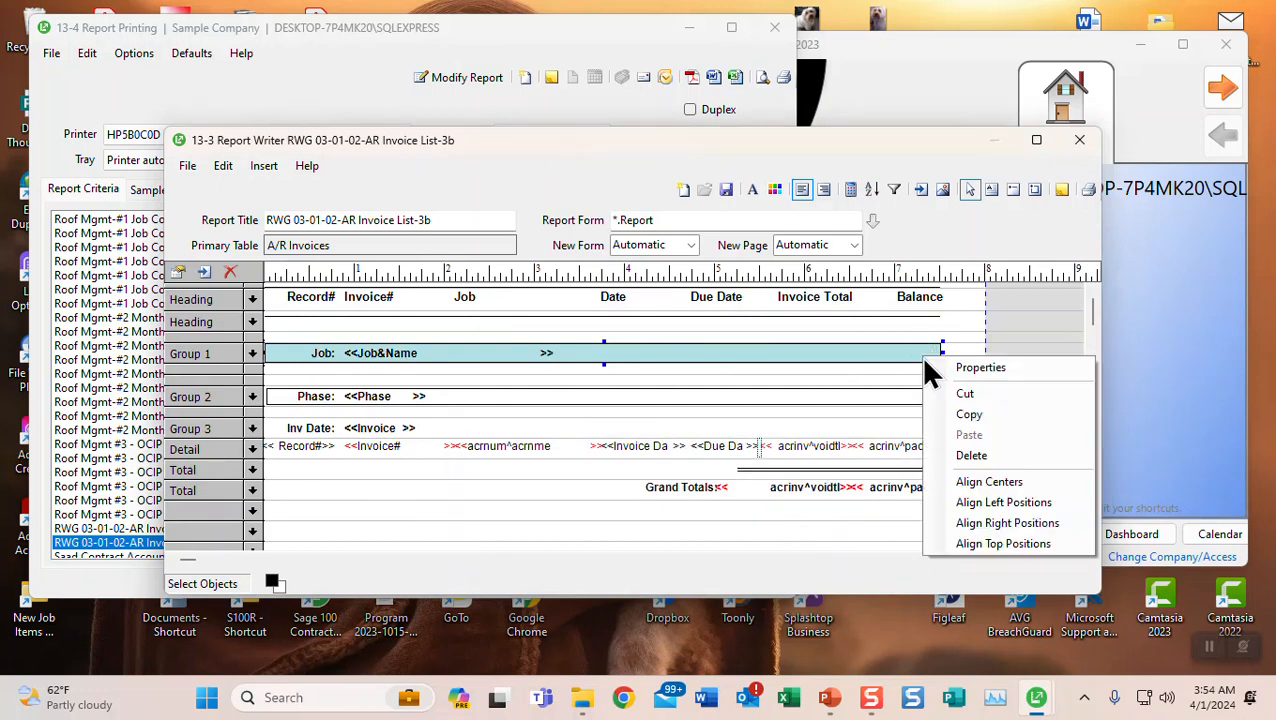
{"action": "left_click", "coordinate": [965, 367]}
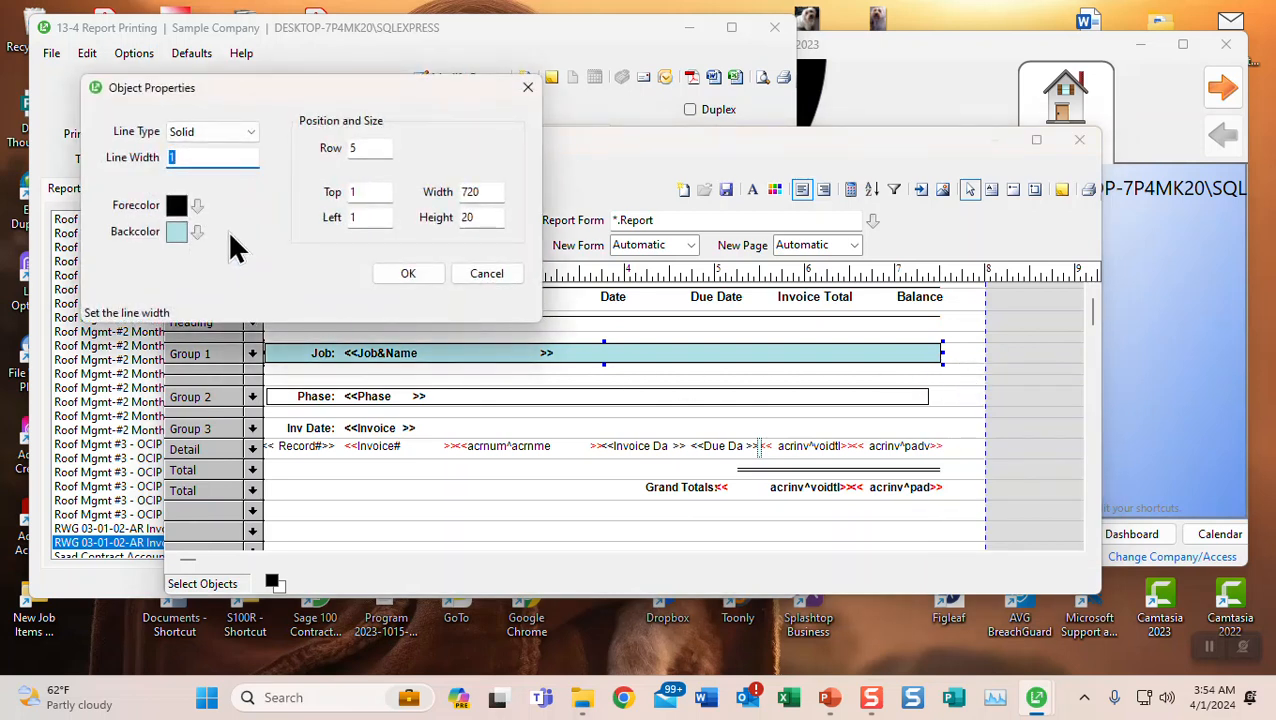
{"action": "left_click_drag", "start_coordinate": [480, 217], "coordinate": [457, 220]}
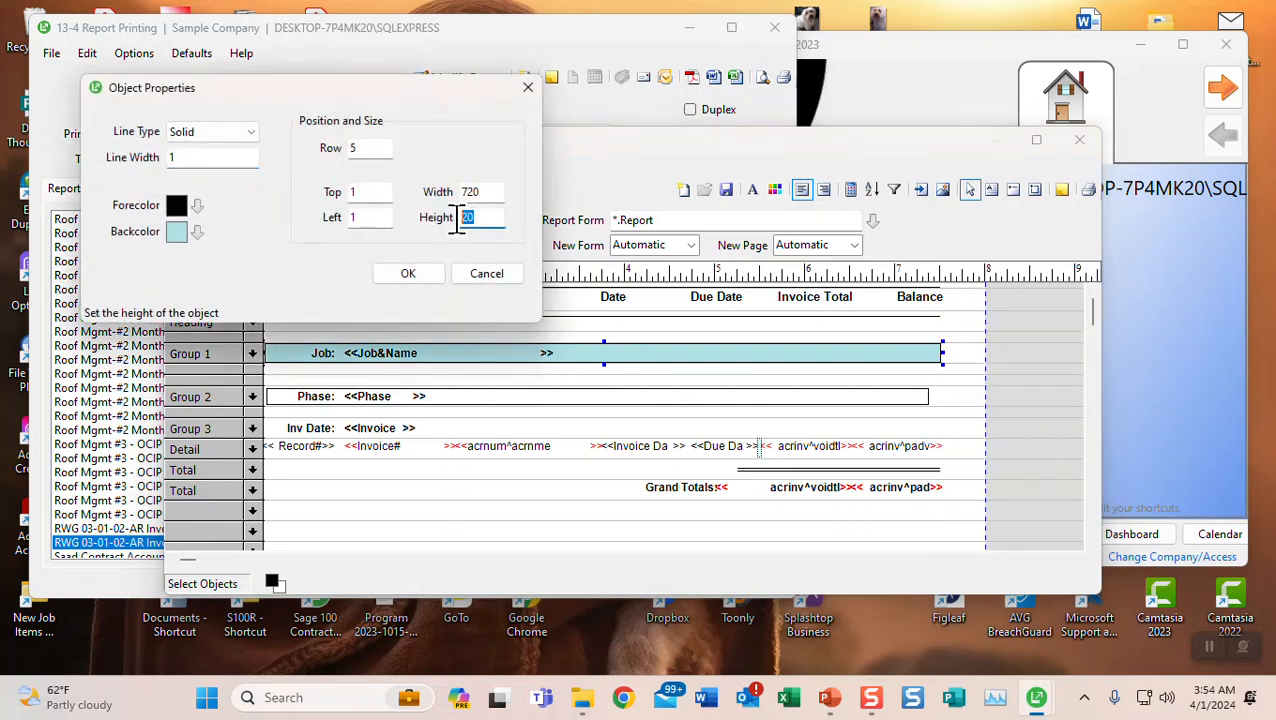
{"action": "type", "text": "19"}
{"action": "left_click", "coordinate": [415, 275]}
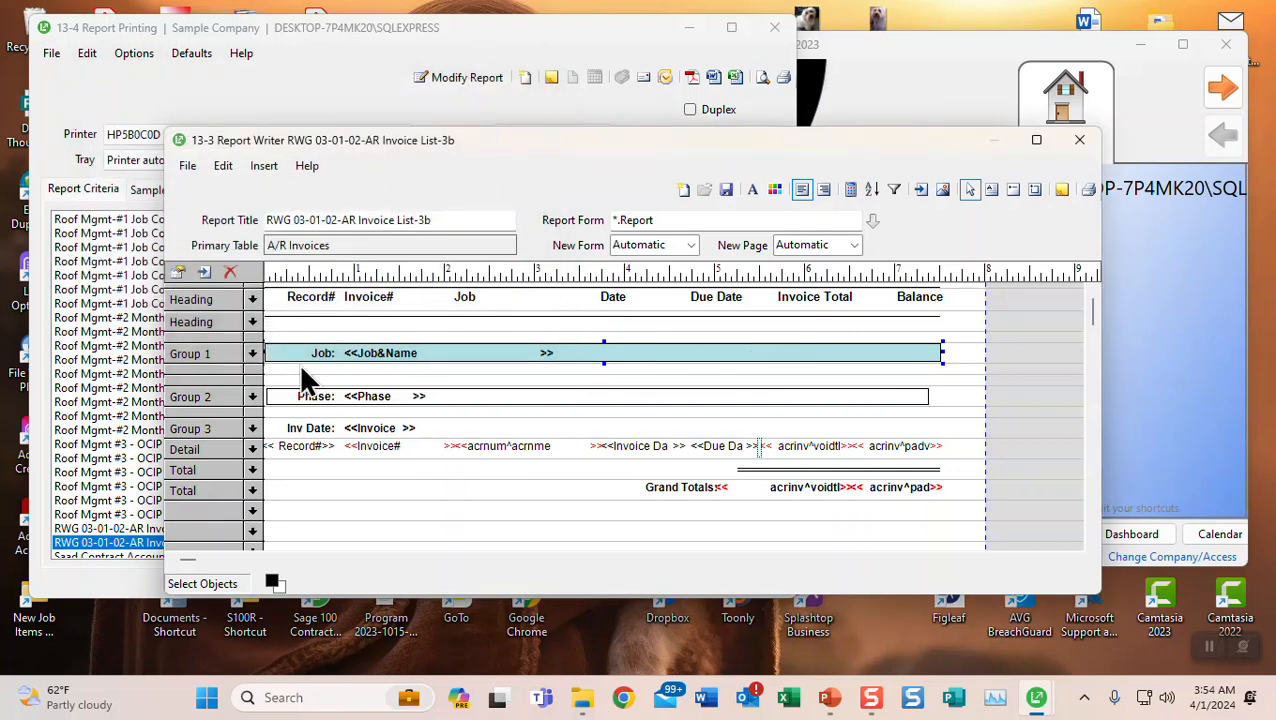
- Set the Phase row box's line width to 1 and its top and left positions both to 1
{"action": "left_click", "coordinate": [280, 395]}
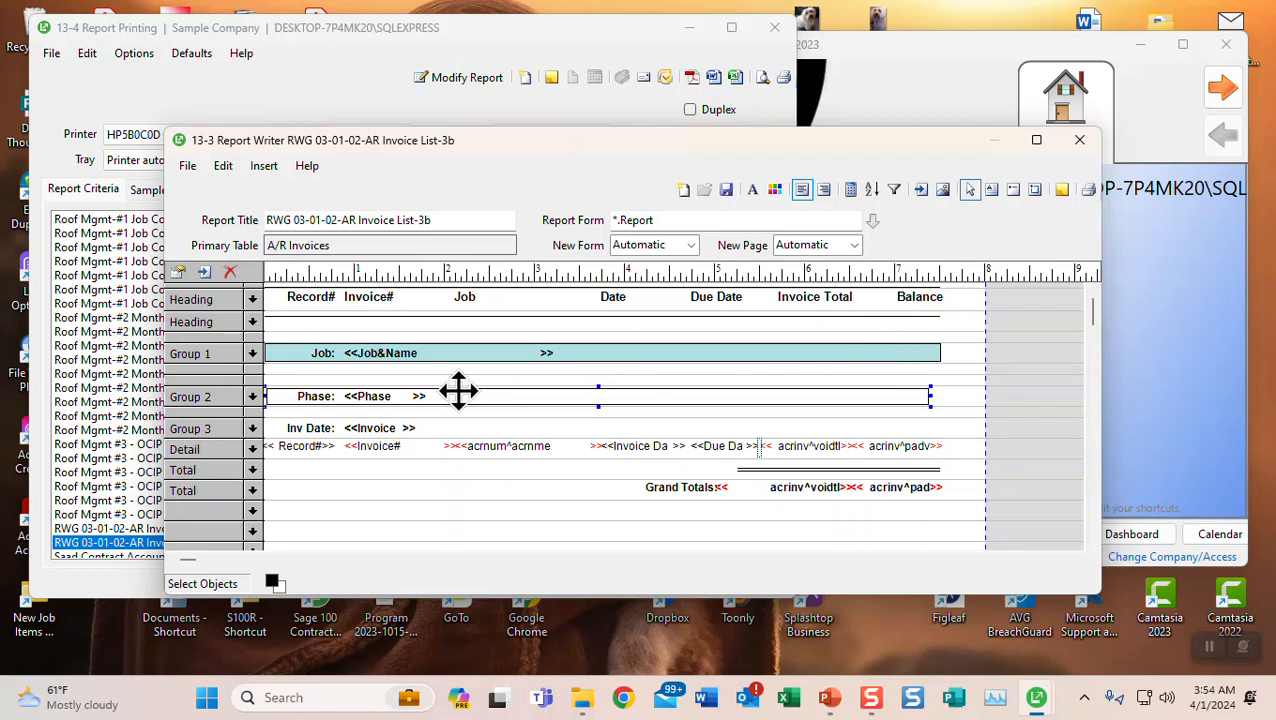
{"action": "right_click", "coordinate": [273, 397]}
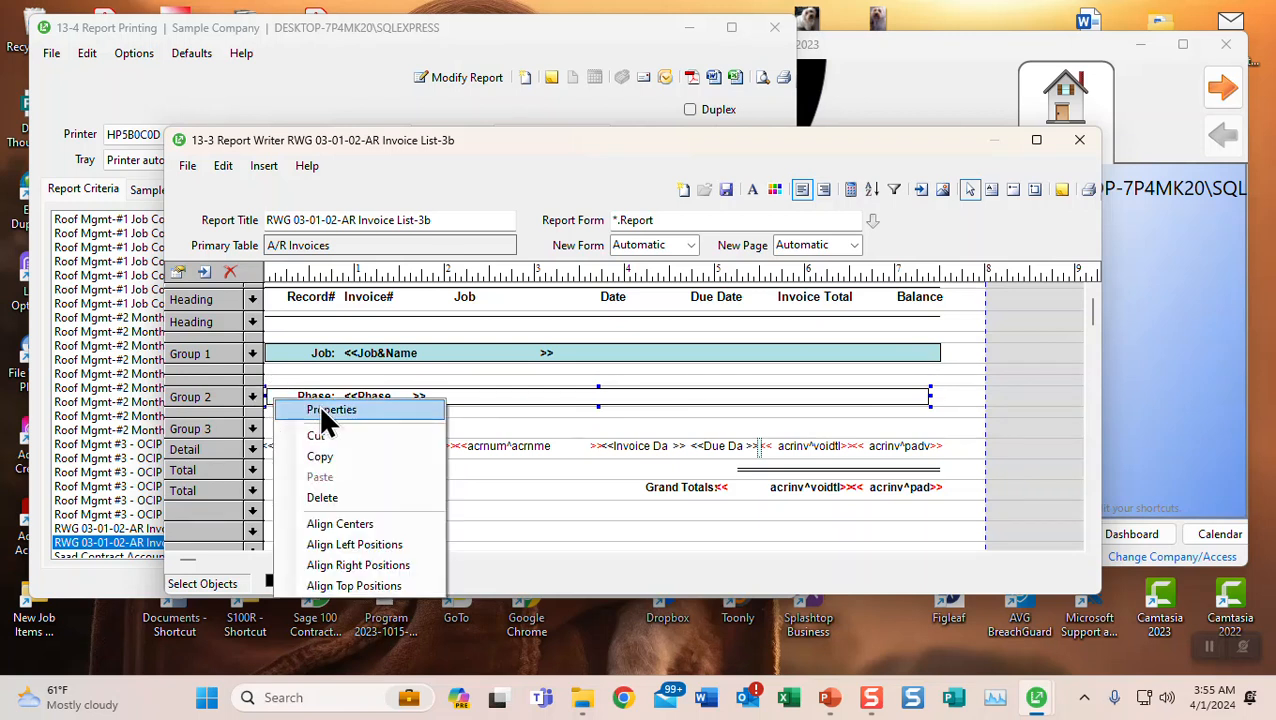
{"action": "left_click", "coordinate": [324, 411]}
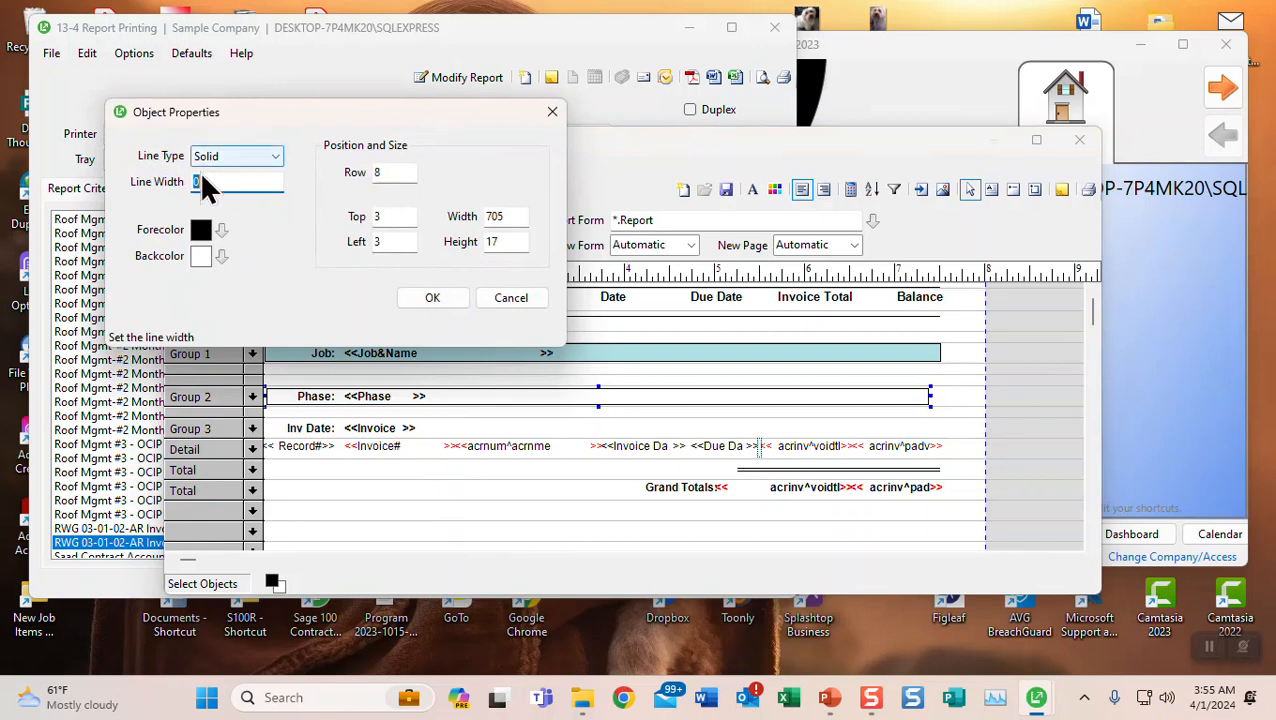
{"action": "type", "text": "1"}
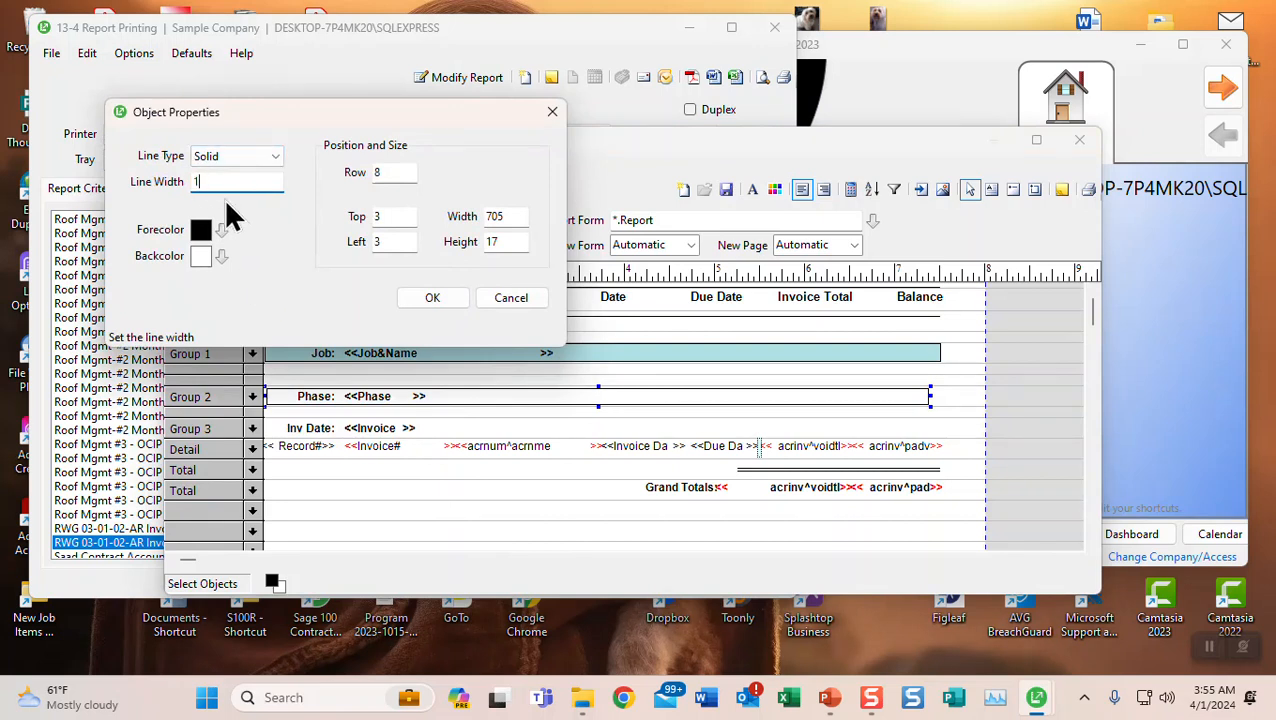
{"action": "left_click", "coordinate": [379, 216]}
{"action": "type", "text": "1"}
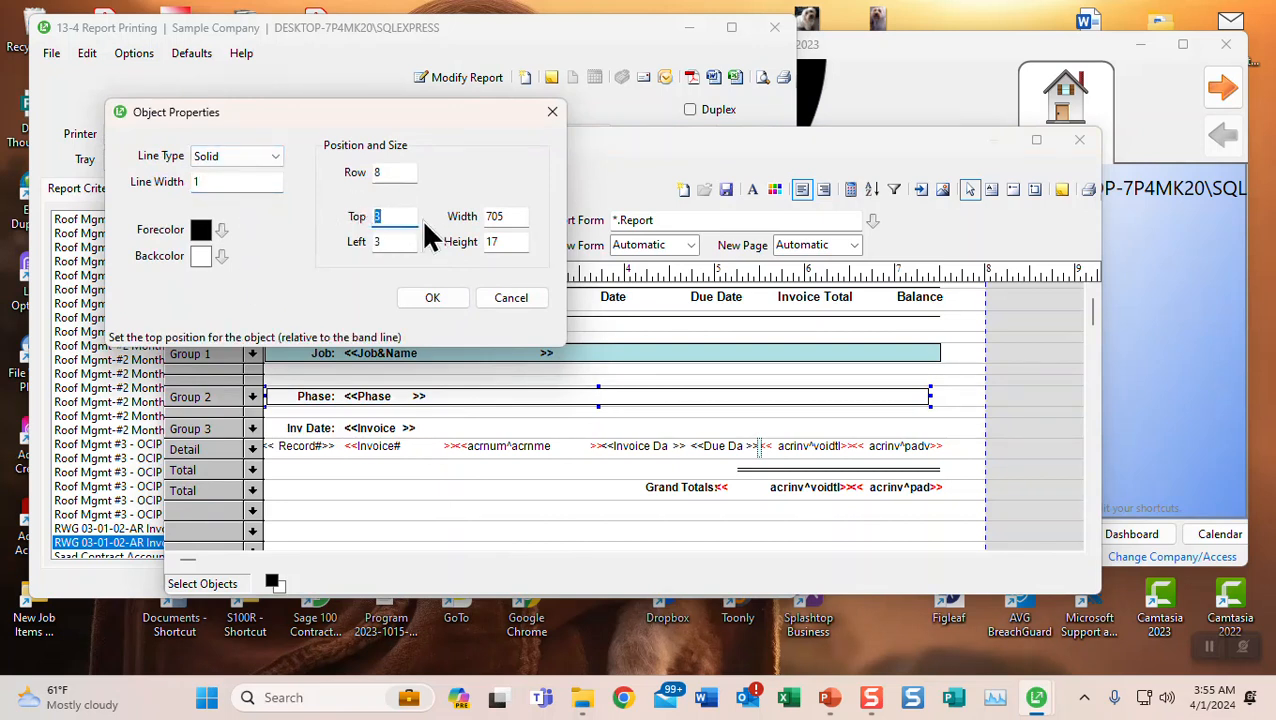
{"action": "left_click", "coordinate": [384, 242]}
{"action": "type", "text": "1"}
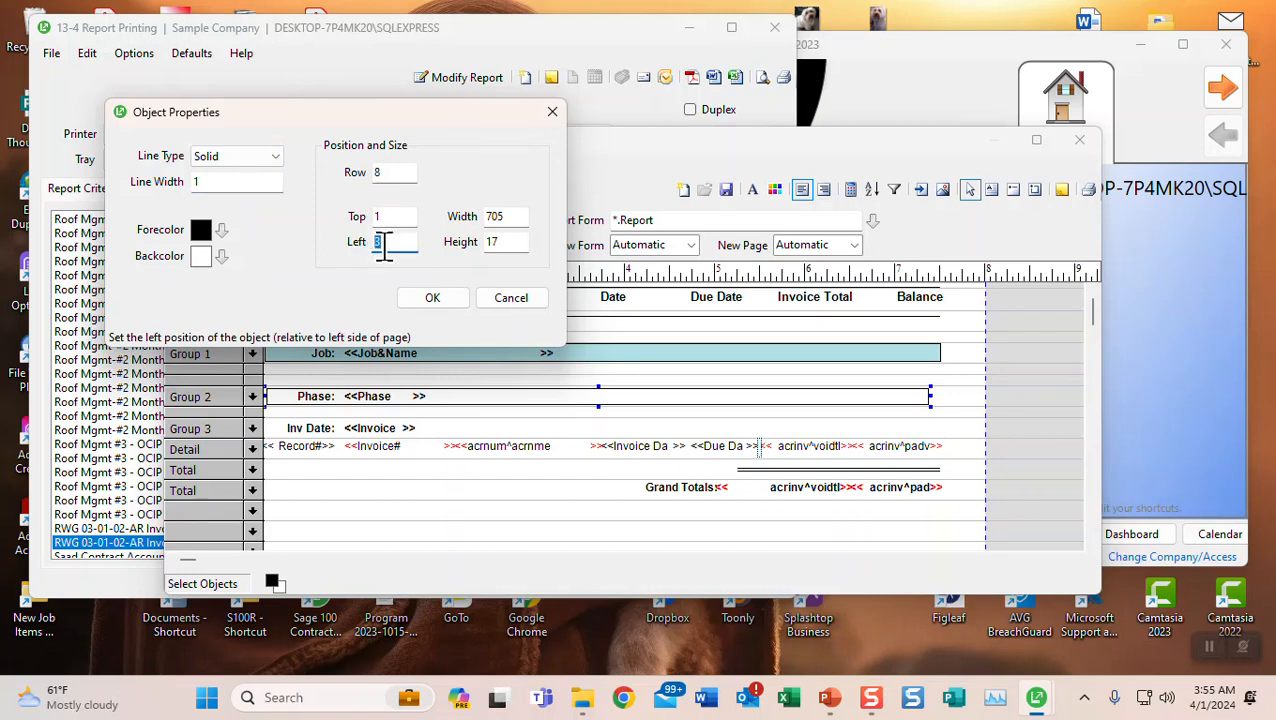
- Set the Phase row box's width to 720 and its height to 18
{"action": "left_click", "coordinate": [492, 216]}
{"action": "type", "text": "720"}
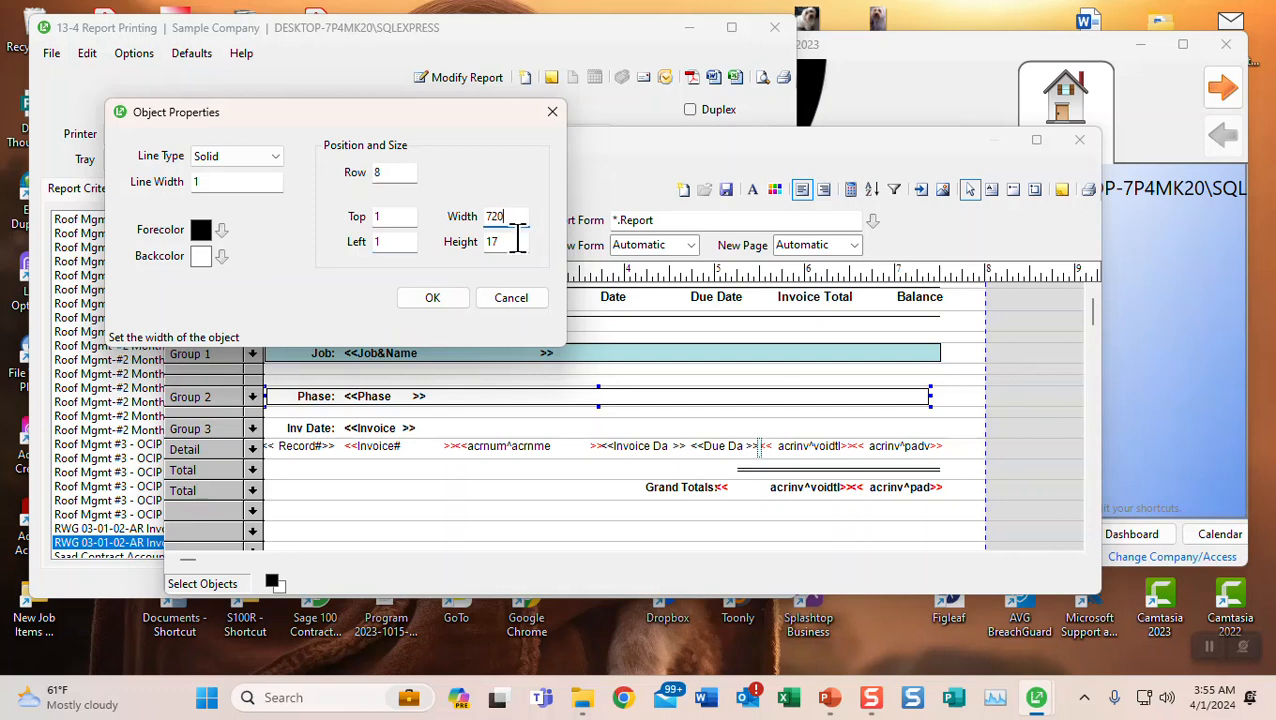
{"action": "left_click", "coordinate": [494, 241]}
{"action": "type", "text": "1"}
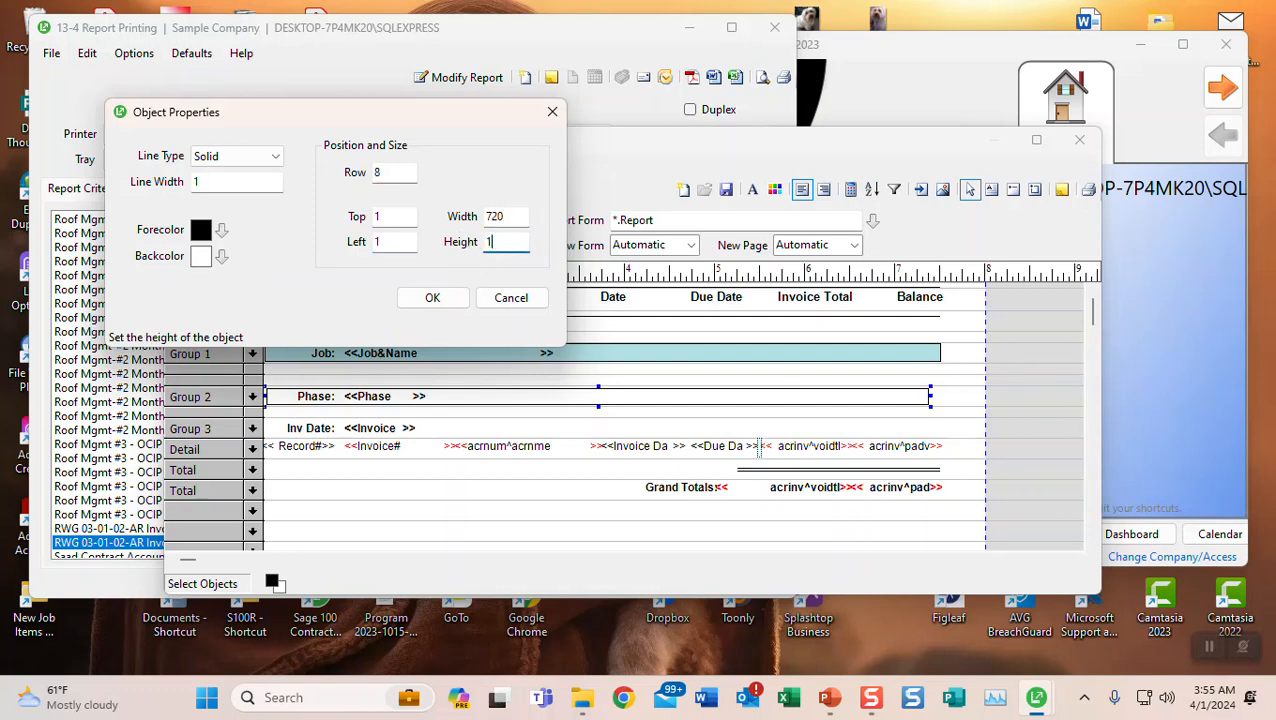
{"action": "type", "text": "8"}
- Give the Phase row box a Moccasin backcolor and apply its object properties
{"action": "left_click", "coordinate": [223, 260]}
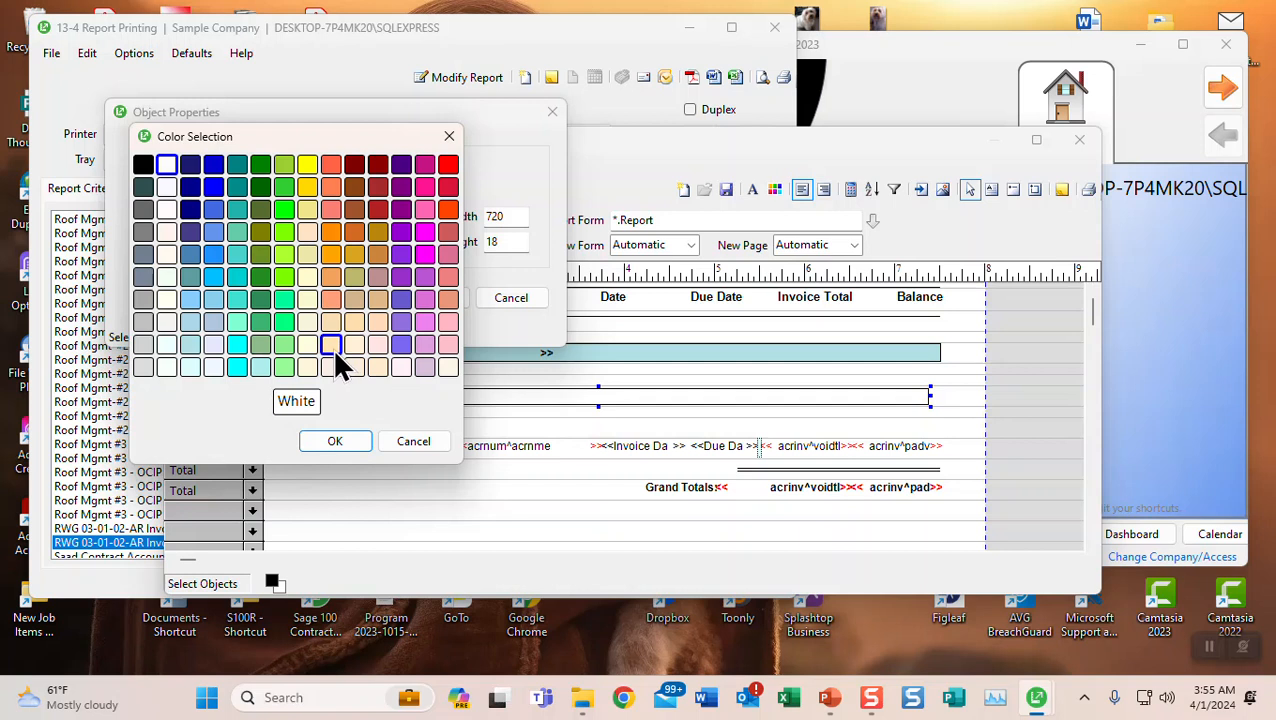
{"action": "left_click", "coordinate": [326, 346]}
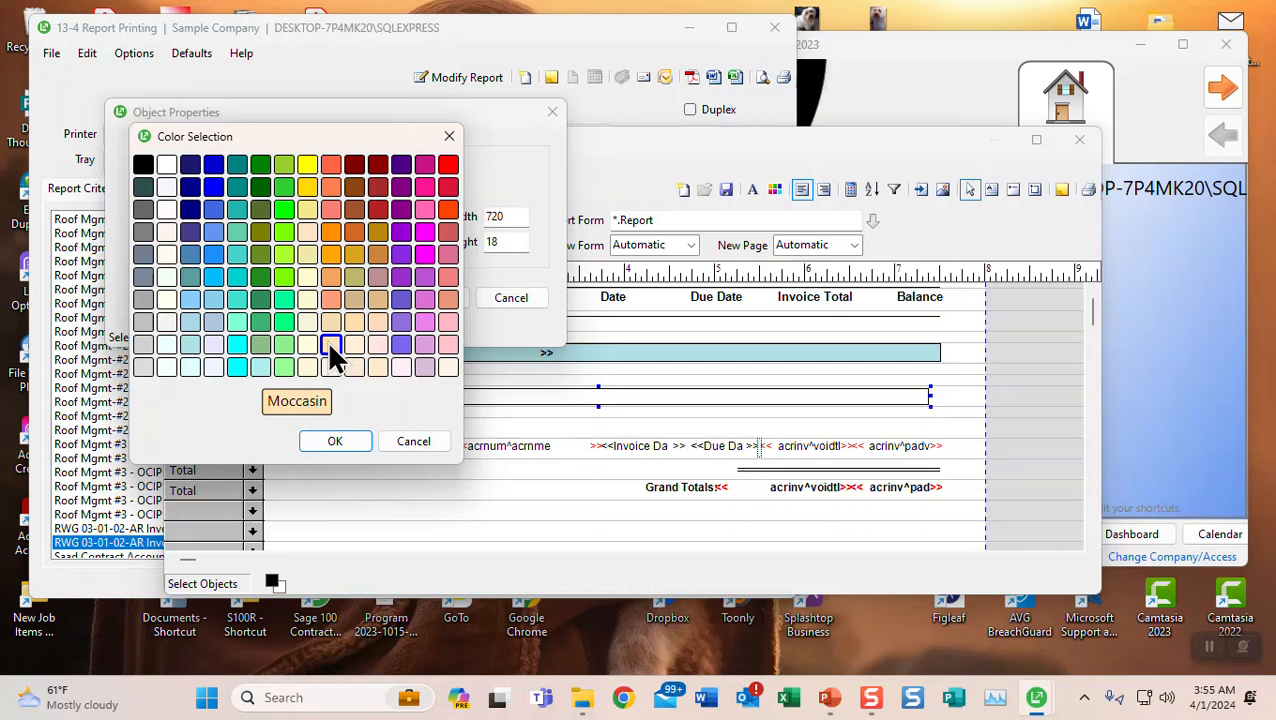
{"action": "left_click", "coordinate": [343, 444]}
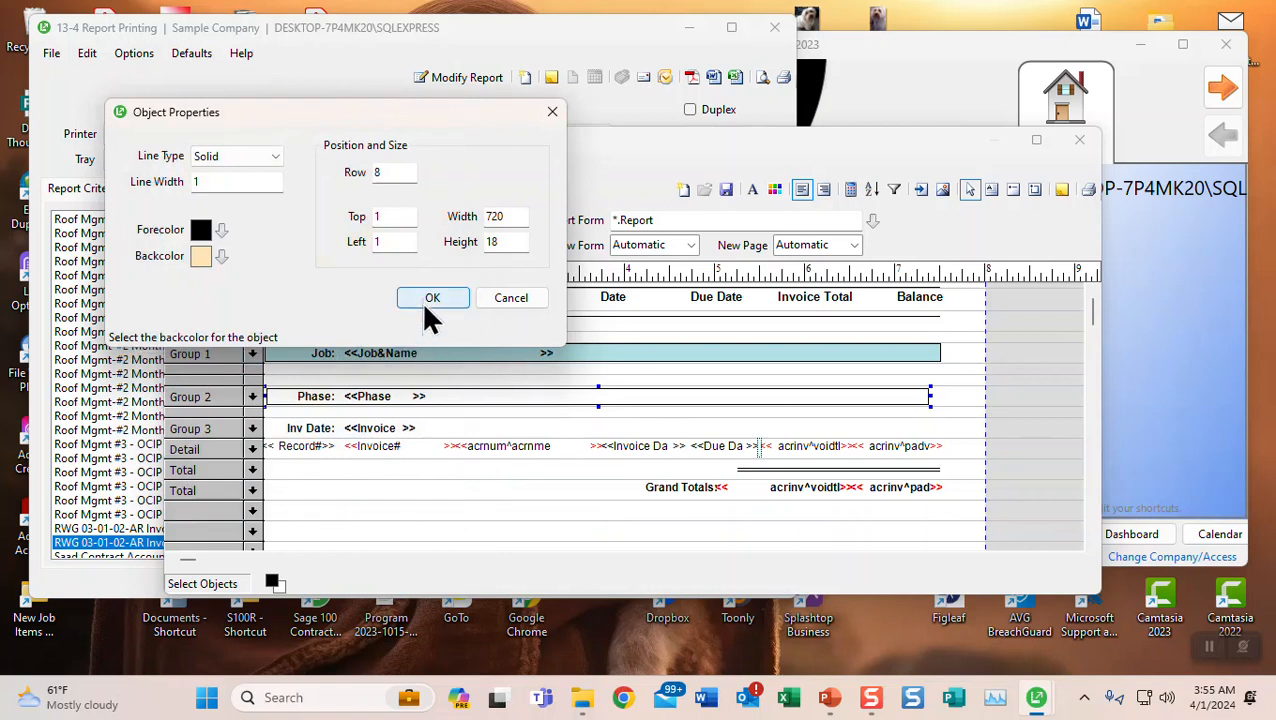
{"action": "left_click", "coordinate": [432, 298]}
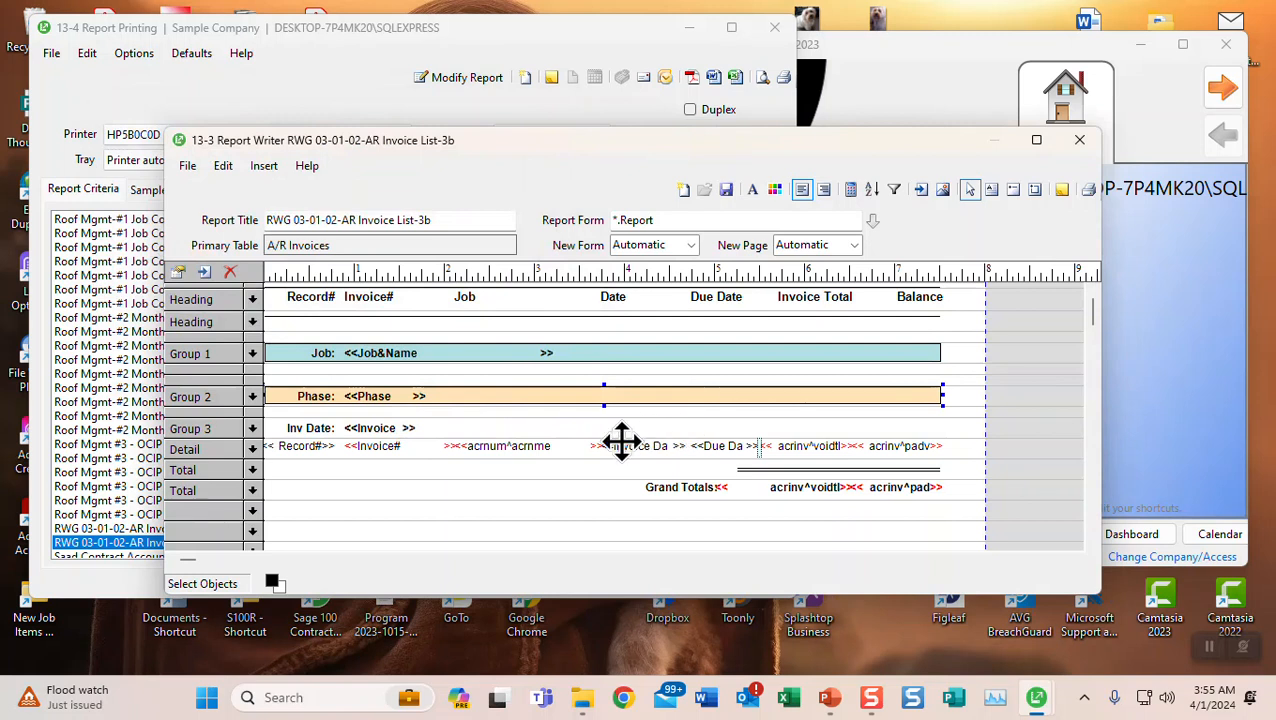
- Save the design as the private report RWG 03-01-02-AR Invoice List-3b and close the report design window
{"action": "left_click", "coordinate": [726, 191]}
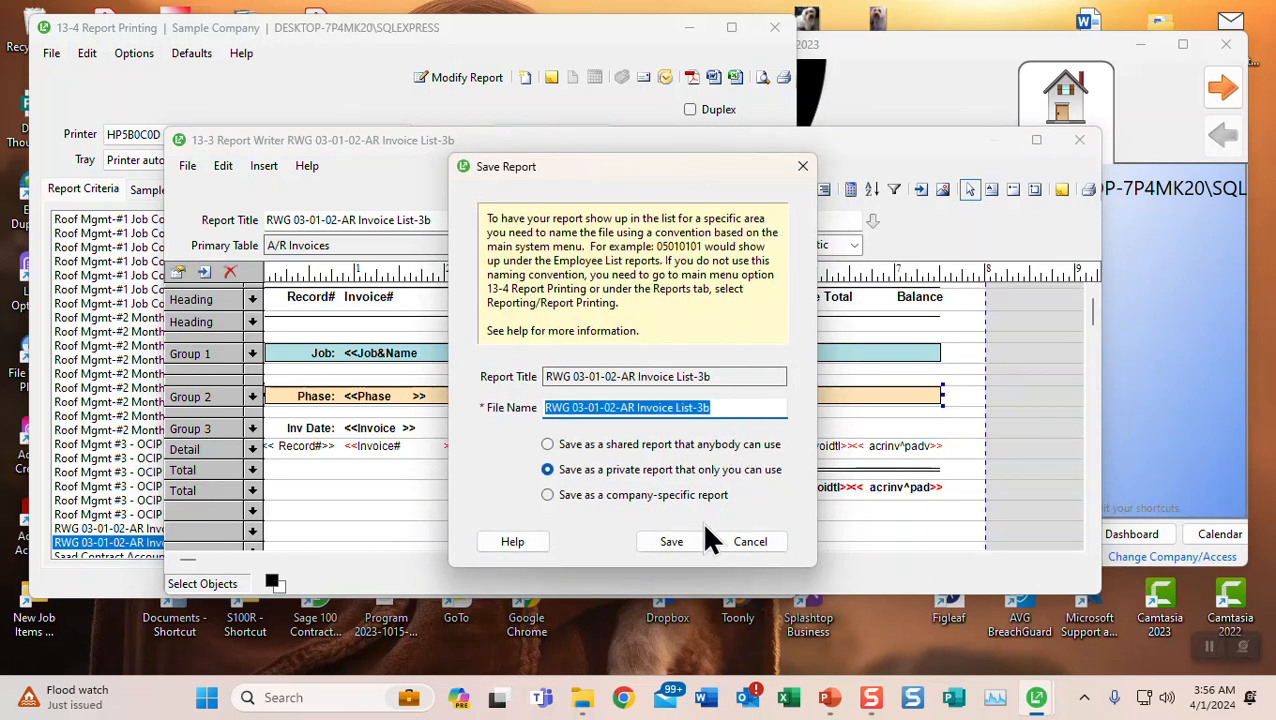
{"action": "left_click", "coordinate": [672, 543]}
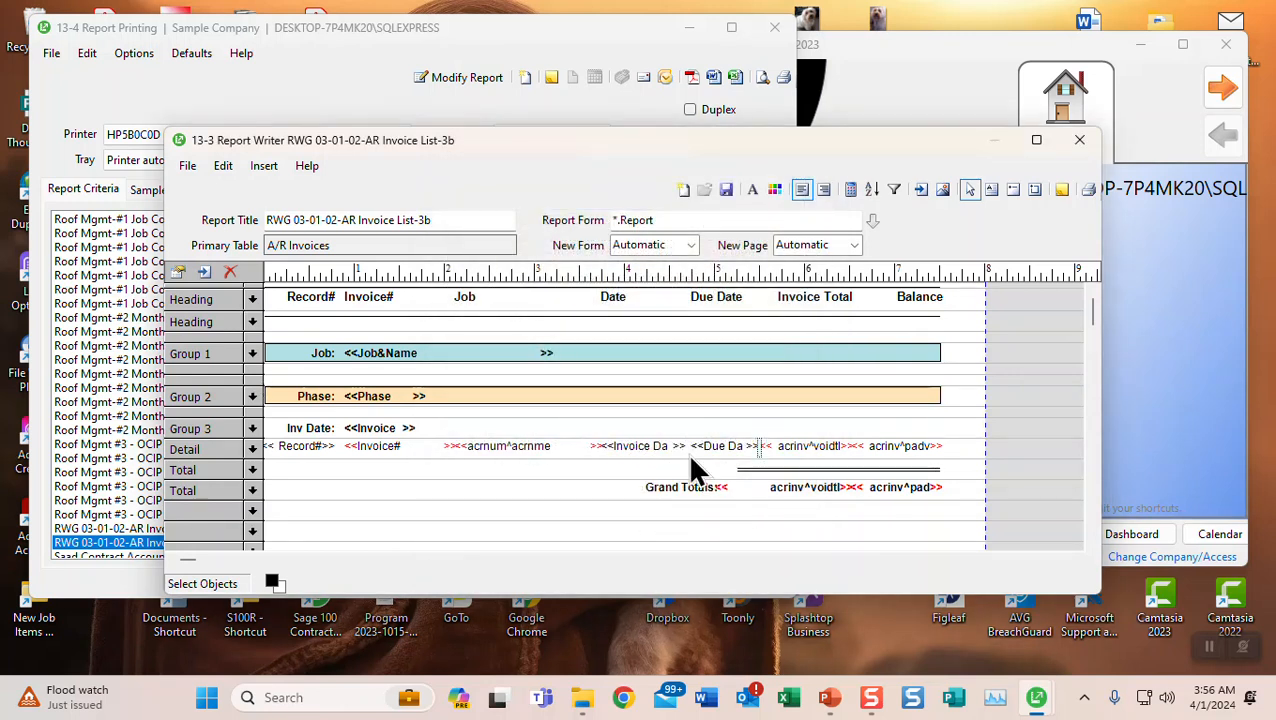
{"action": "left_click", "coordinate": [1073, 140]}
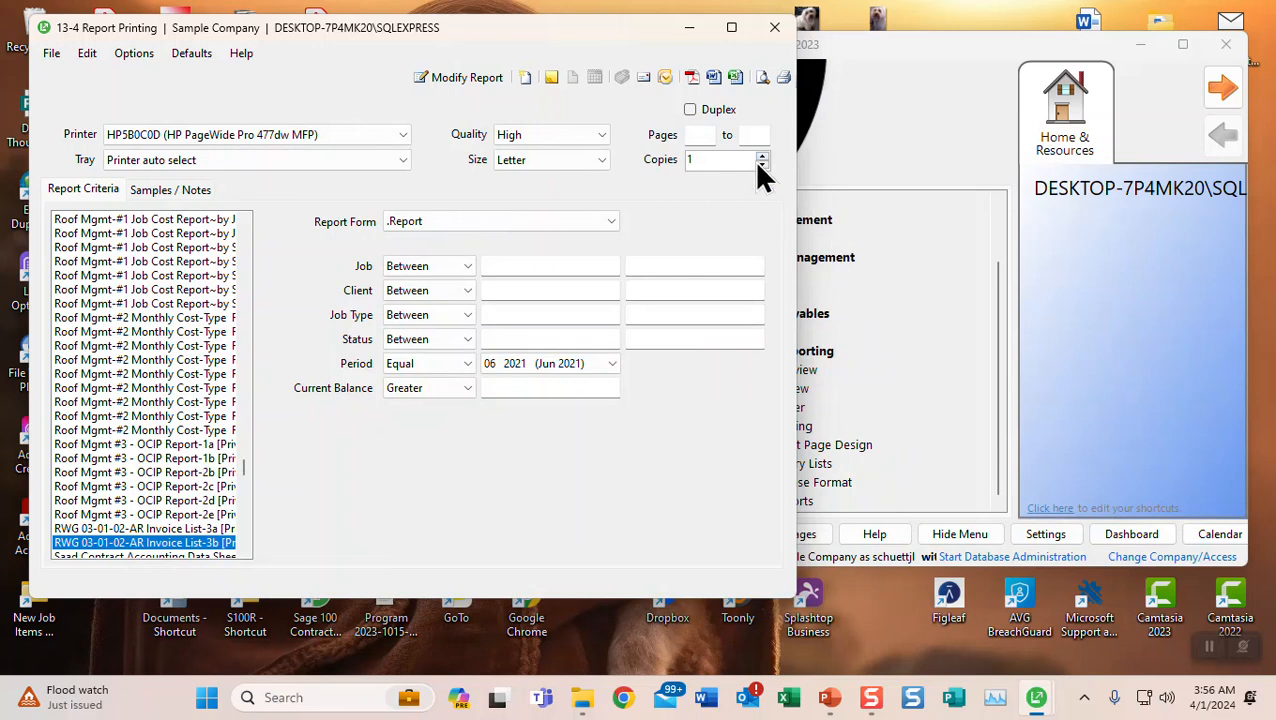
- Clear the Period criterion and limit the report's Job range to 201 - Trappen Motel
{"action": "left_click", "coordinate": [612, 364]}
{"action": "left_click", "coordinate": [591, 381]}
{"action": "left_click", "coordinate": [489, 263]}
{"action": "type", "text": "201"}
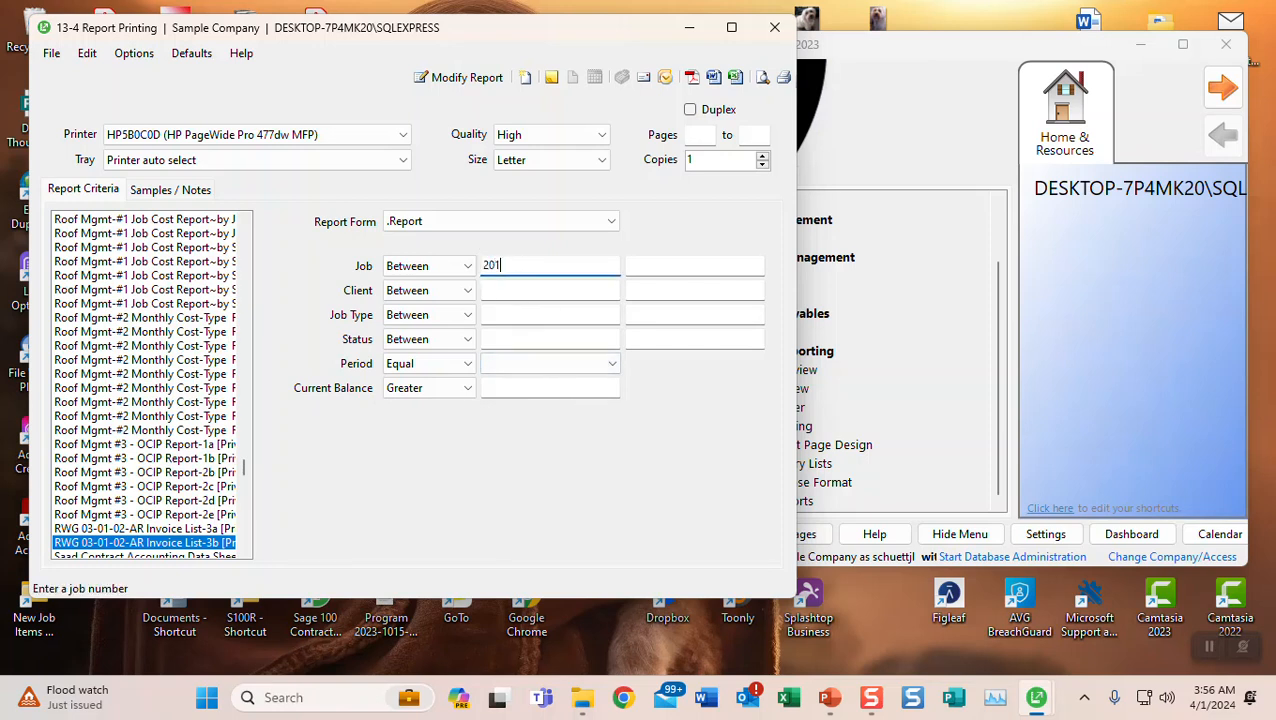
{"action": "key", "text": "Tab"}
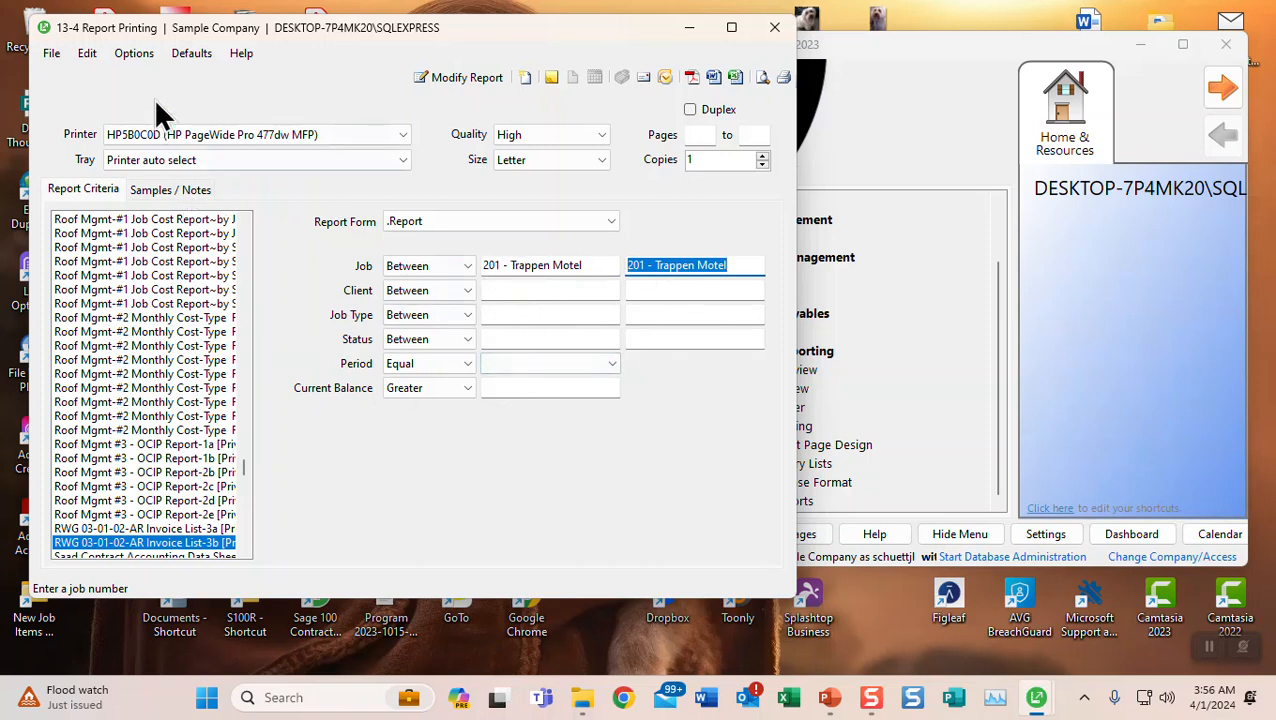
- Save the current printing defaults and make RWG 03-01-02-AR Invoice List-3b the default report
{"action": "left_click", "coordinate": [181, 56]}
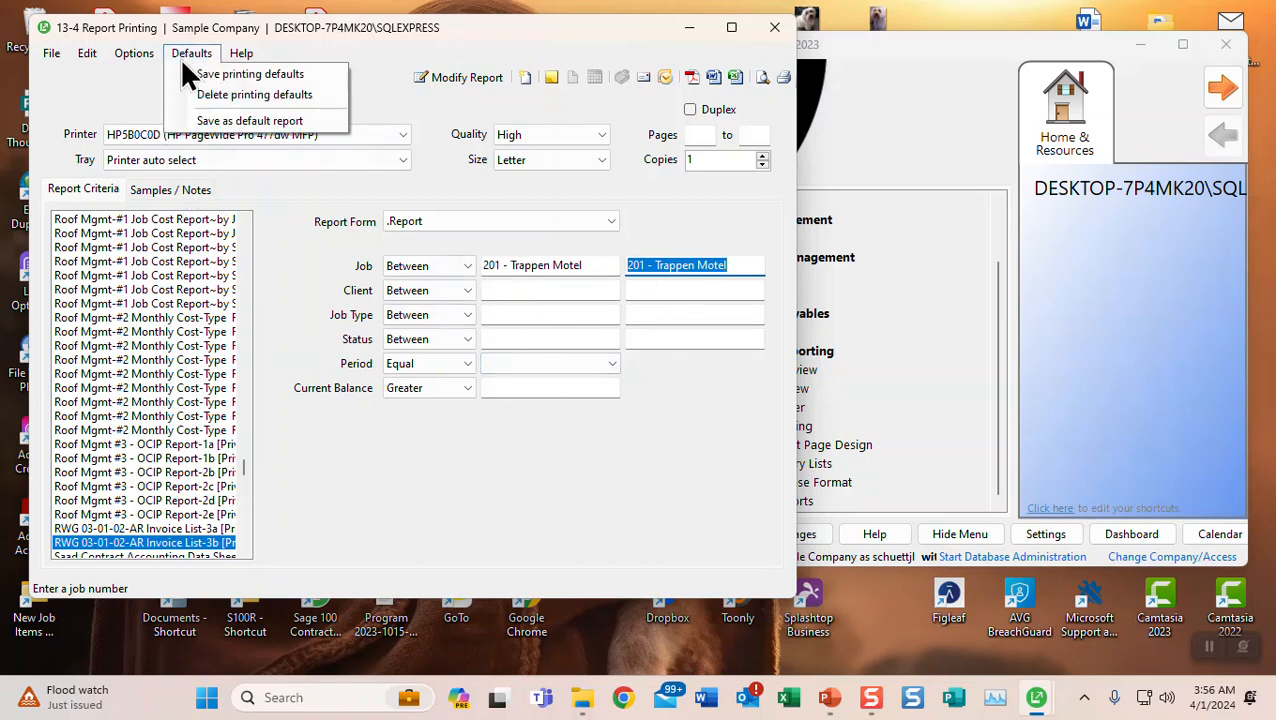
{"action": "left_click", "coordinate": [260, 70]}
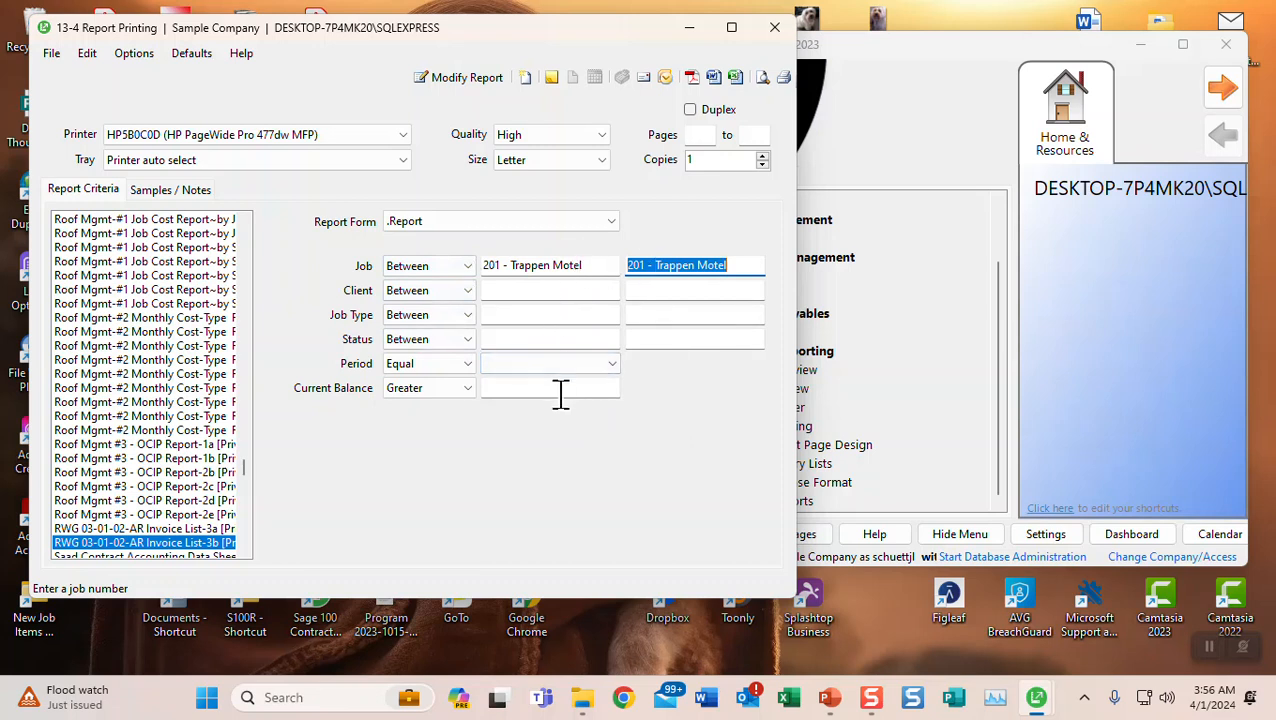
{"action": "left_click", "coordinate": [179, 52]}
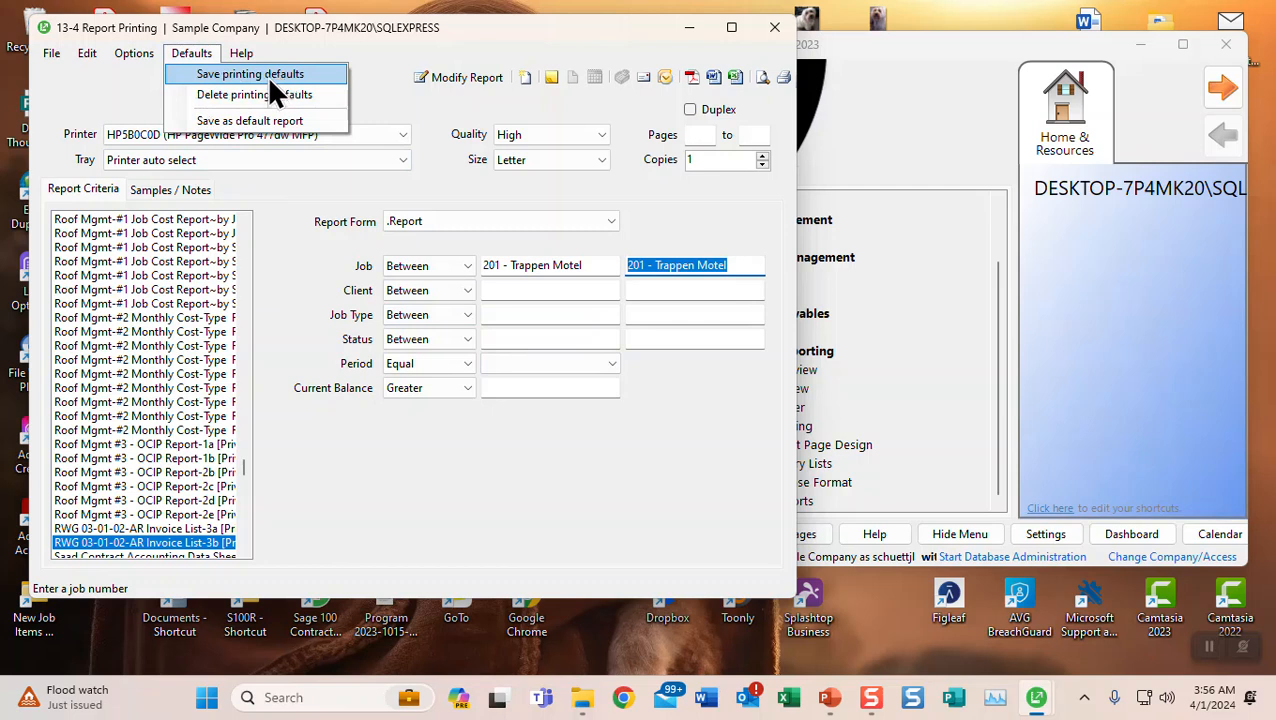
{"action": "left_click", "coordinate": [210, 122]}
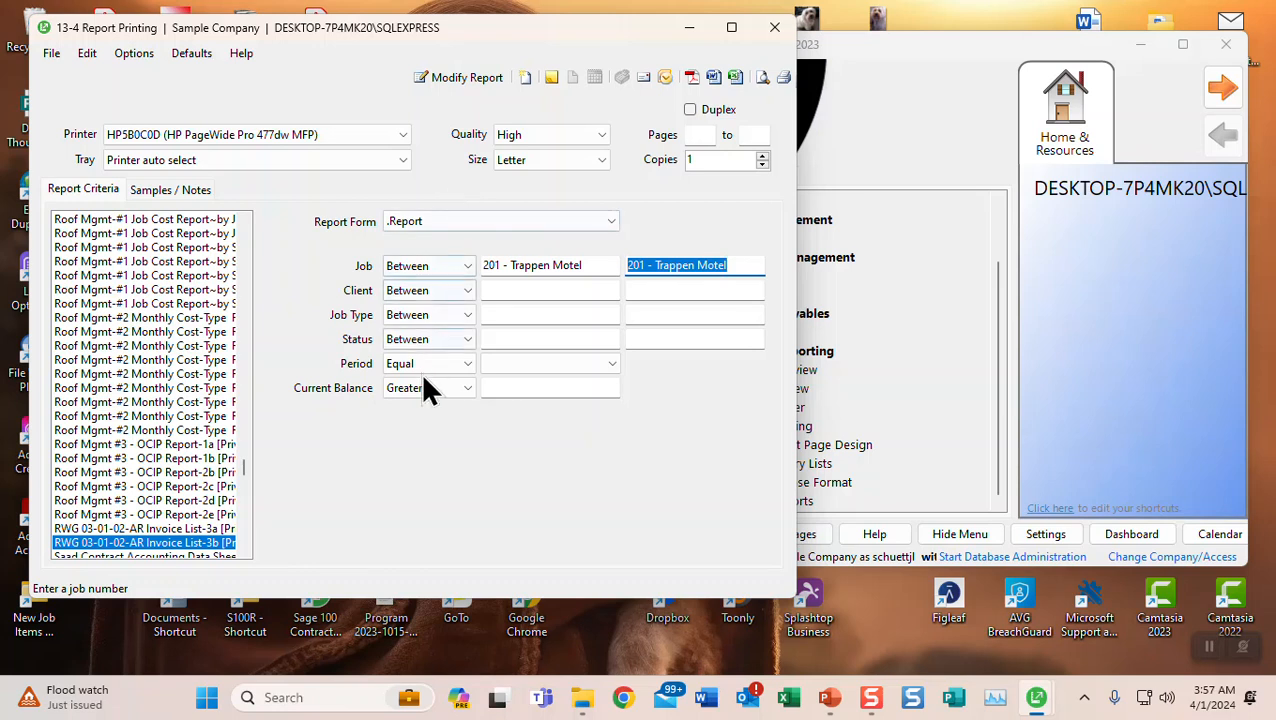
- Restrict the Status criterion to Less than 5 and save the printing defaults again
{"action": "left_click", "coordinate": [492, 338]}
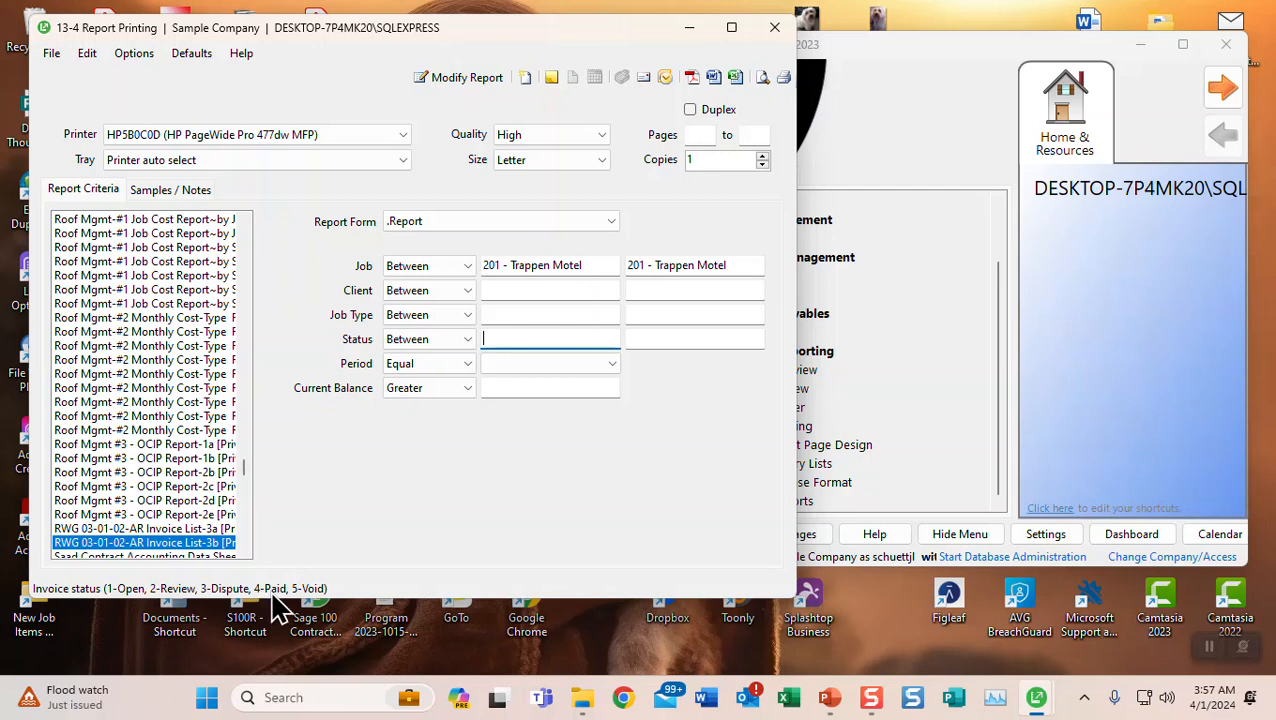
{"action": "left_click", "coordinate": [464, 339]}
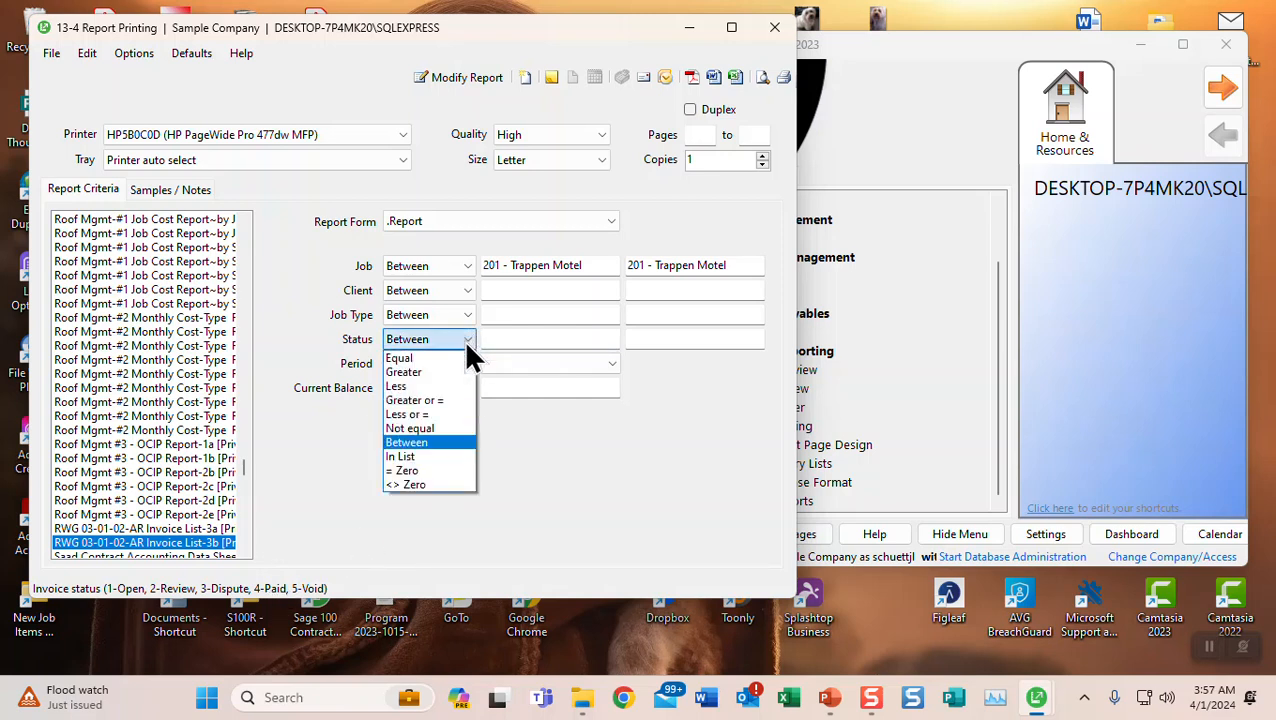
{"action": "left_click", "coordinate": [402, 389]}
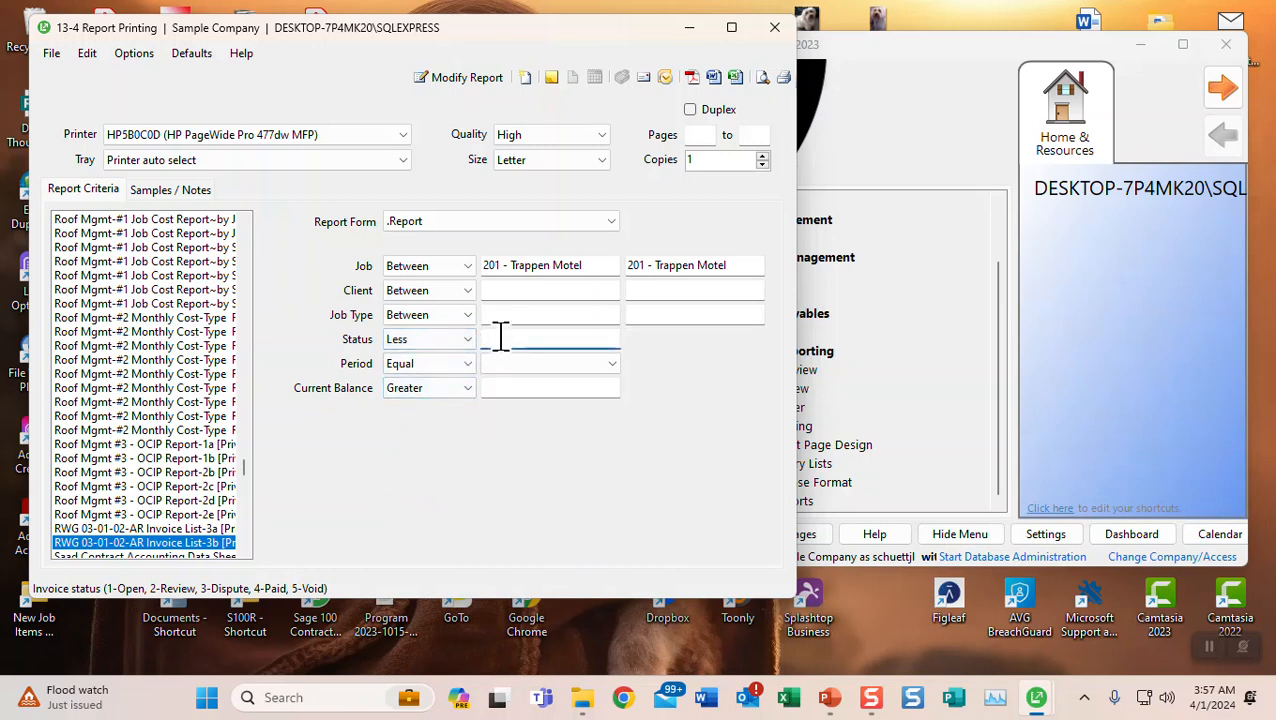
{"action": "type", "text": "5"}
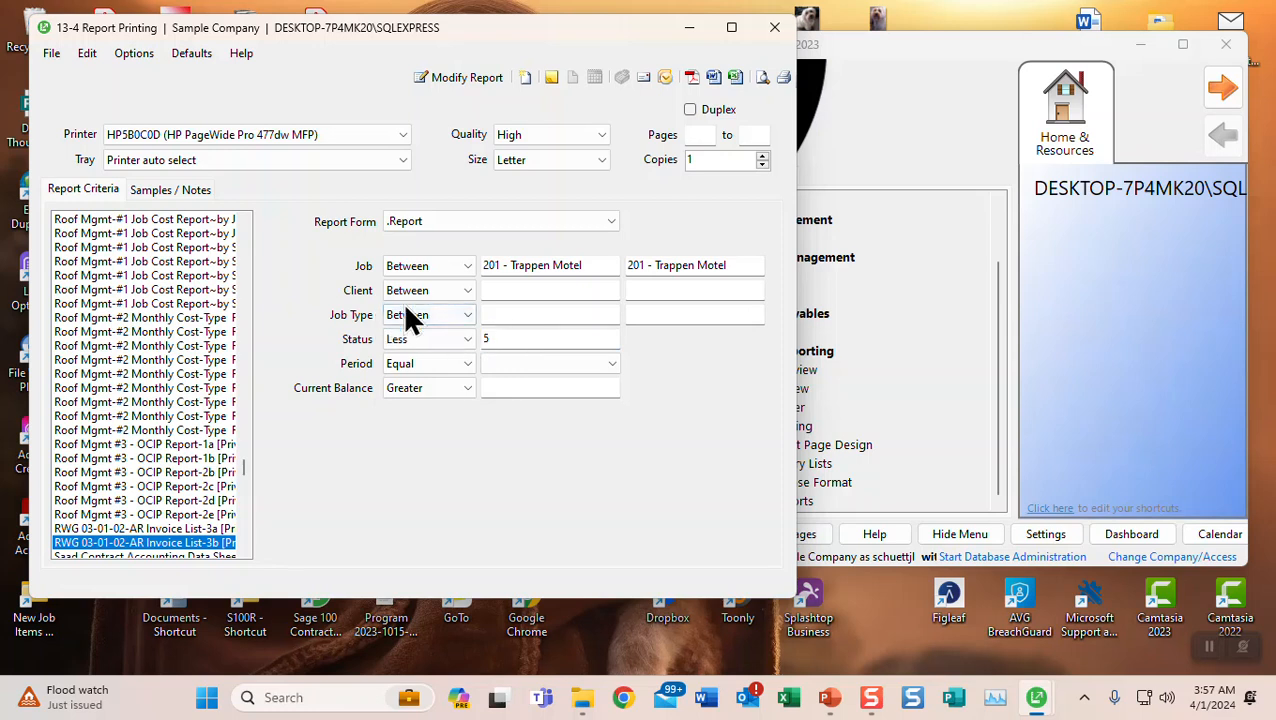
{"action": "left_click", "coordinate": [467, 388]}
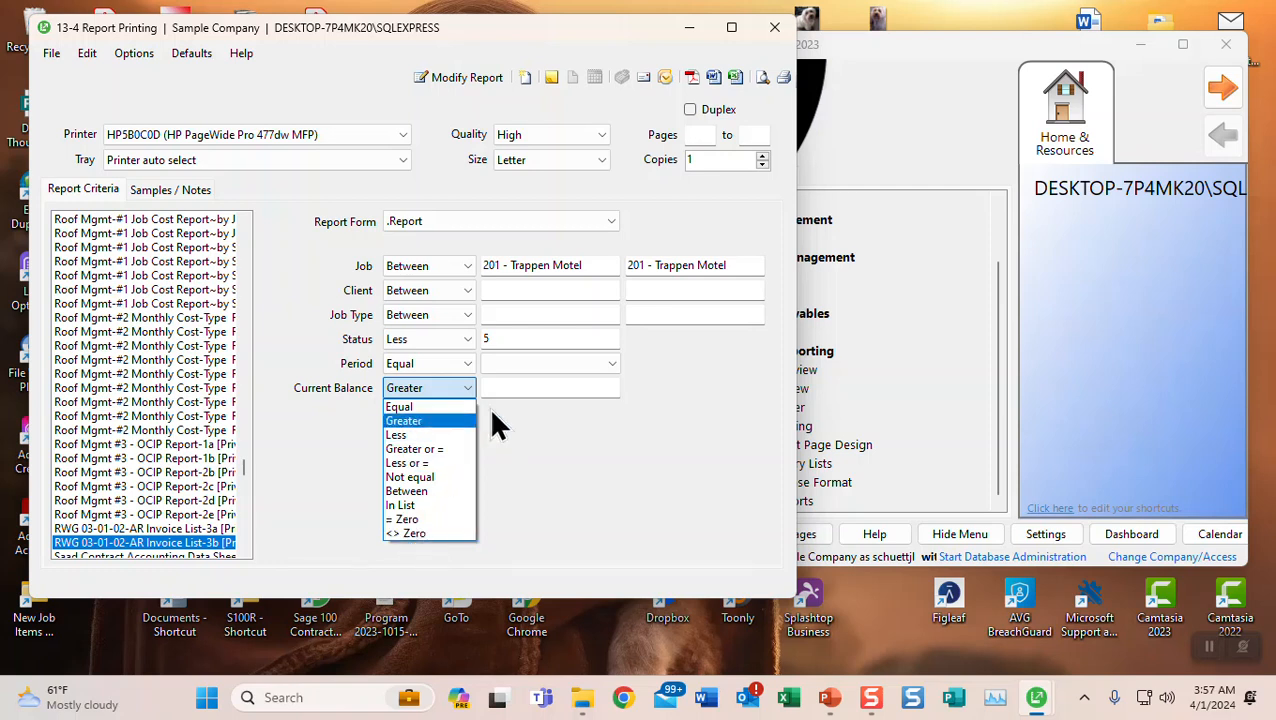
{"action": "left_click", "coordinate": [510, 387]}
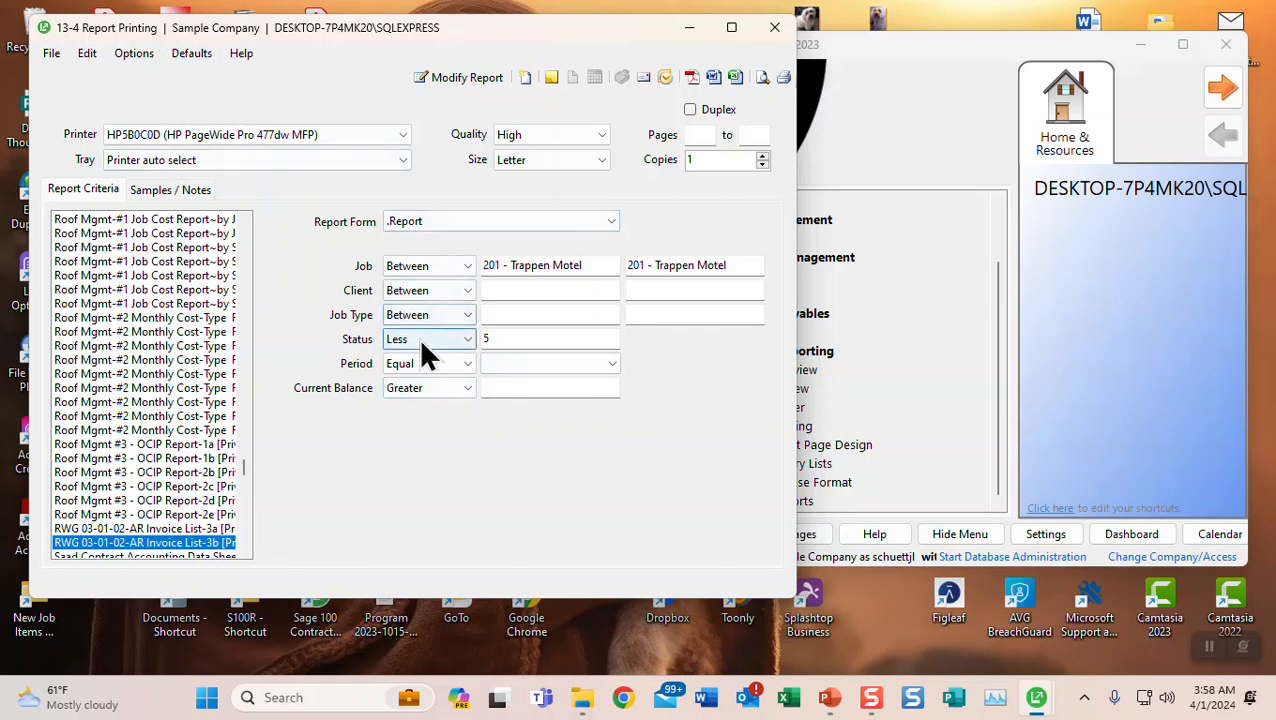
{"action": "left_click", "coordinate": [197, 58]}
{"action": "left_click", "coordinate": [203, 70]}
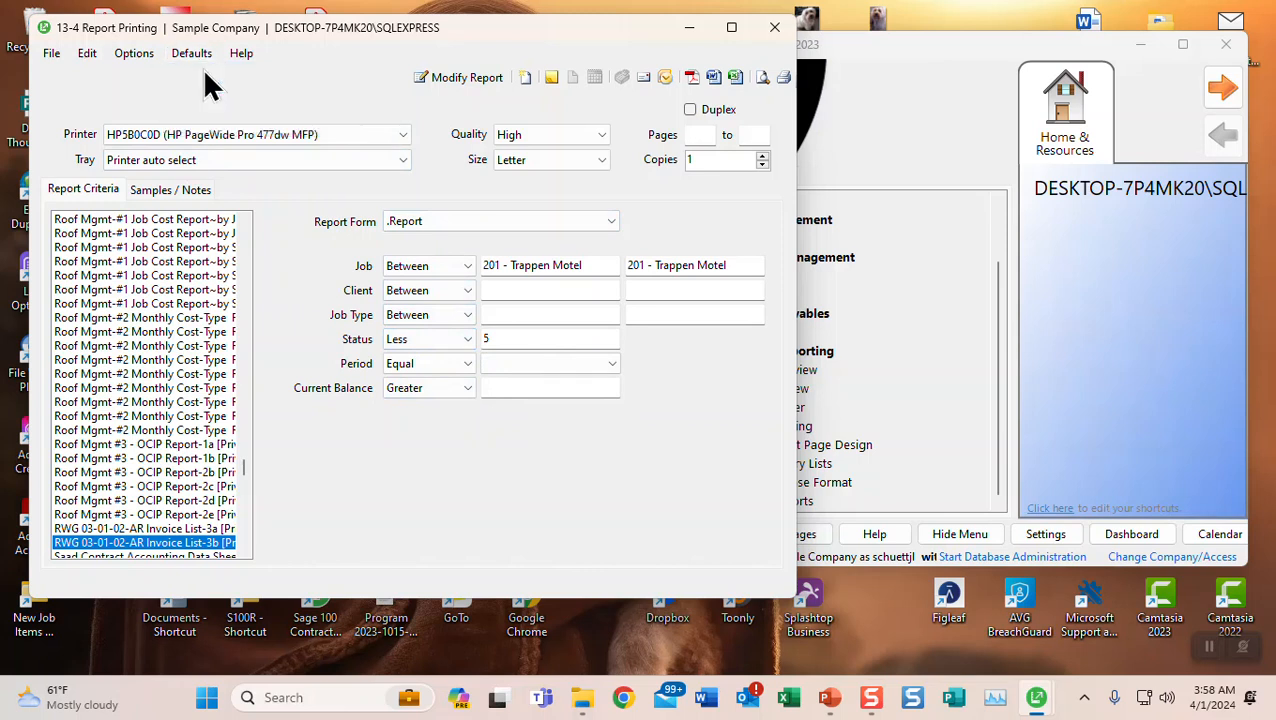
- Preview the report on screen in an enlarged window, check how the Job and Phase header boxes look, and close the preview
{"action": "left_click", "coordinate": [760, 80]}
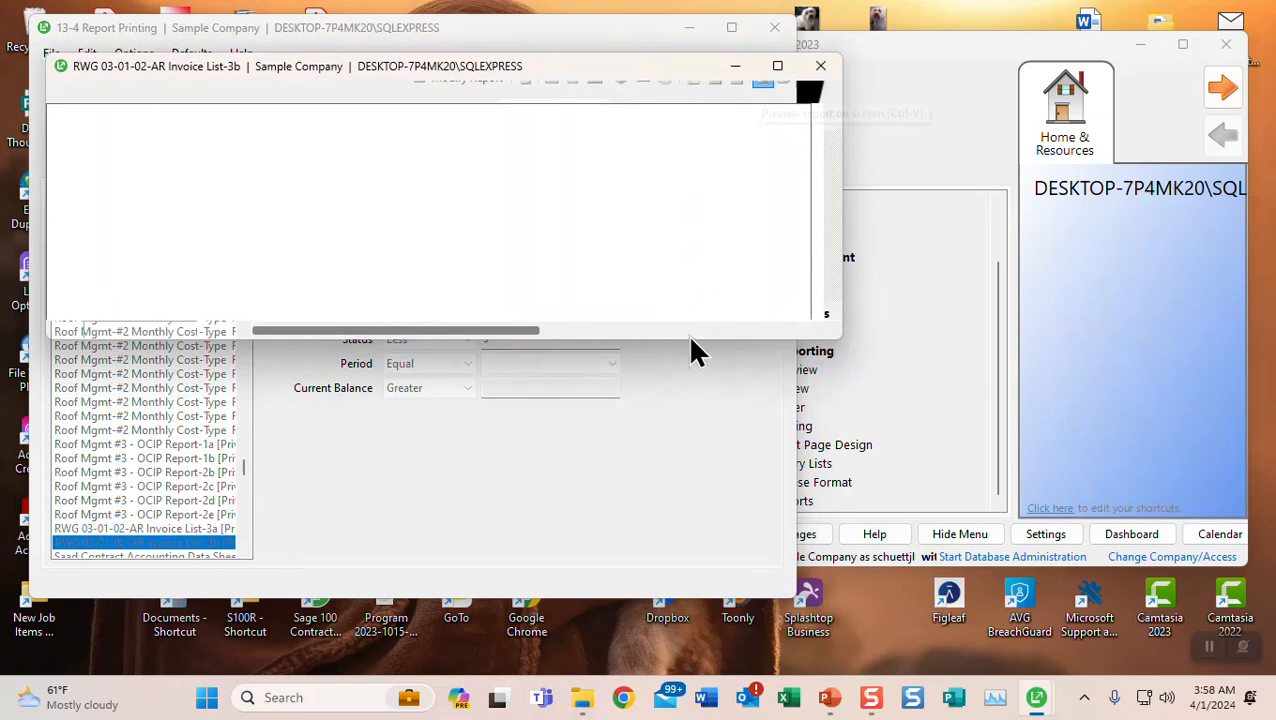
{"action": "left_click_drag", "start_coordinate": [687, 340], "coordinate": [672, 677]}
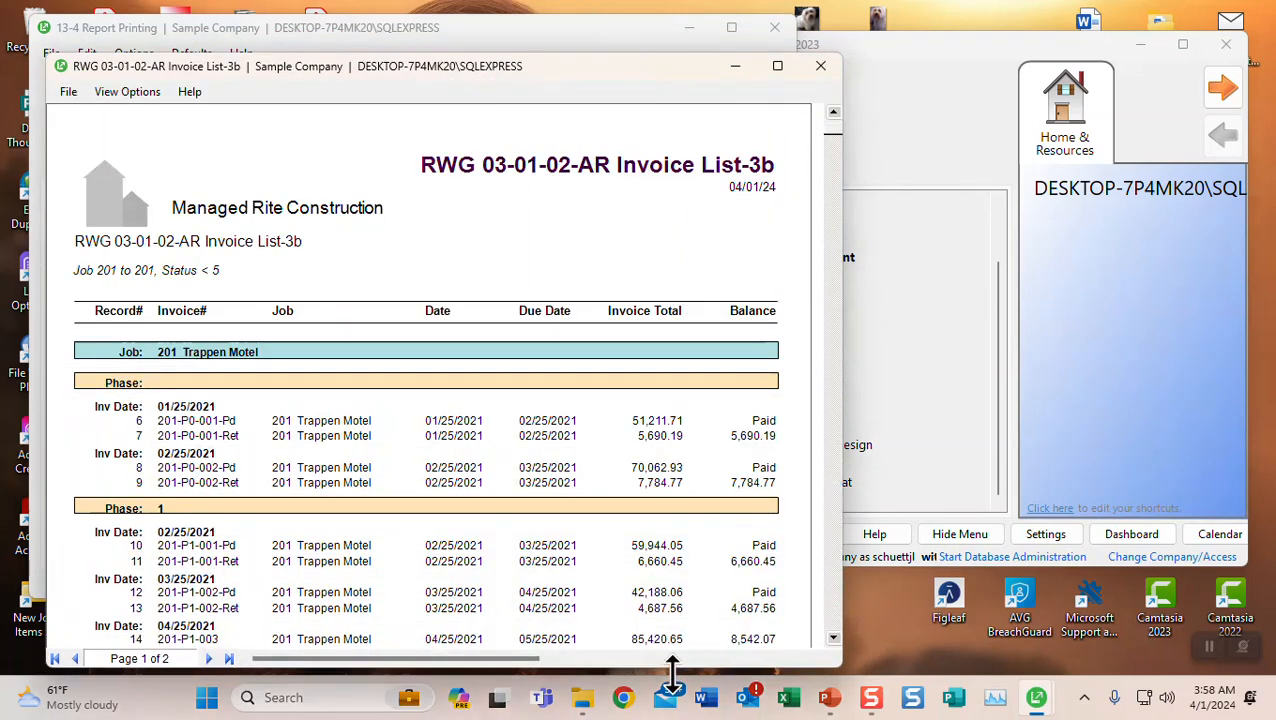
{"action": "left_click_drag", "start_coordinate": [666, 68], "coordinate": [734, 41]}
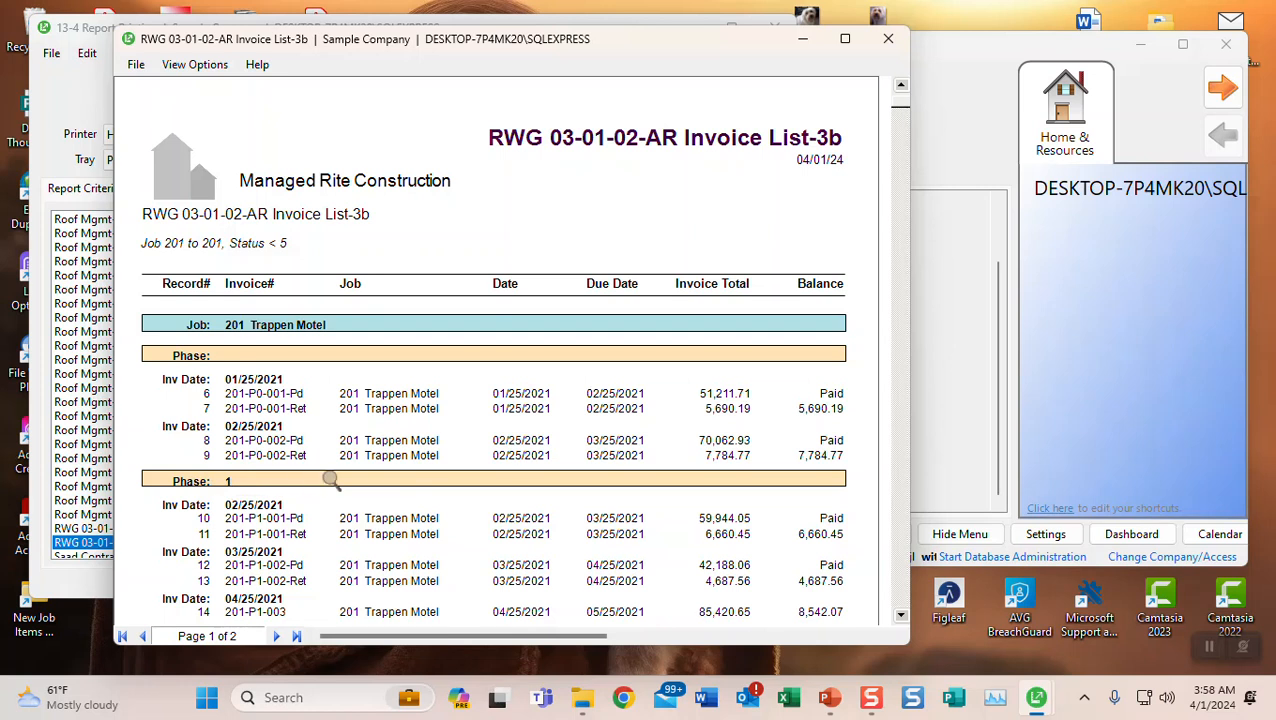
{"action": "scroll", "coordinate": [330, 480], "scroll_direction": "down", "scroll_amount": 2}
{"action": "scroll", "coordinate": [330, 480], "scroll_direction": "down", "scroll_amount": 5}
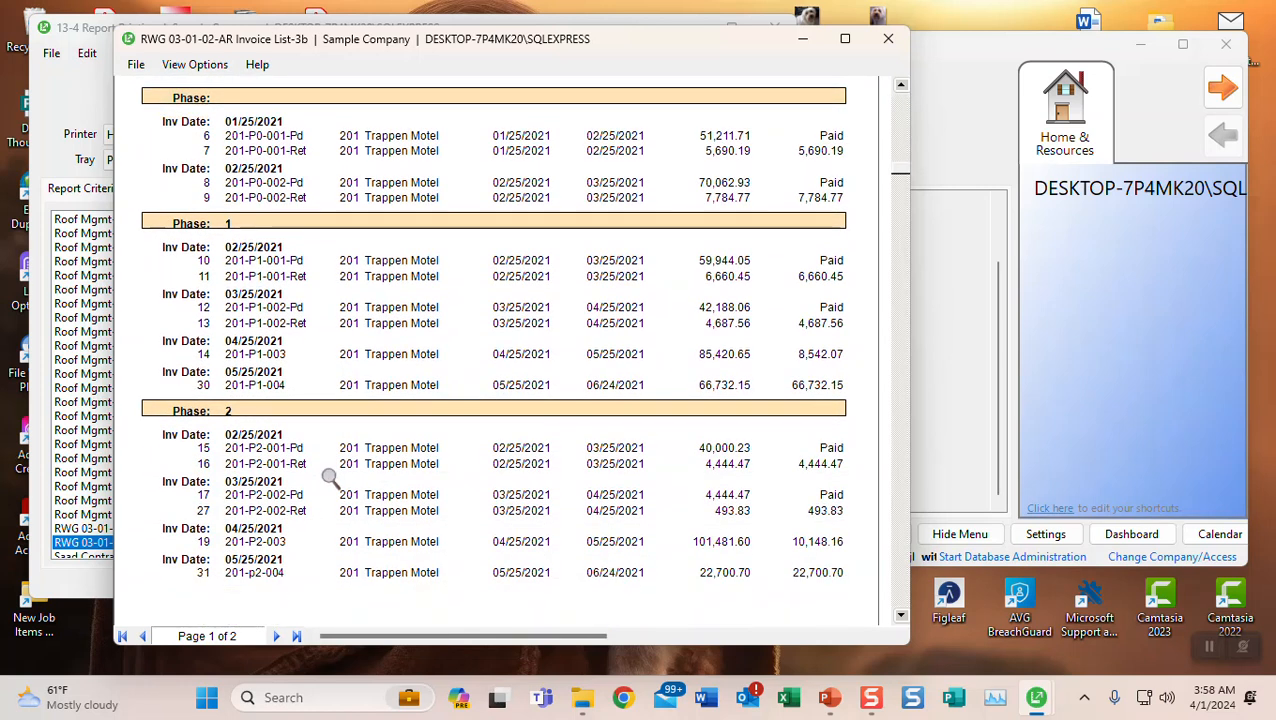
{"action": "scroll", "coordinate": [330, 479], "scroll_direction": "down", "scroll_amount": 1}
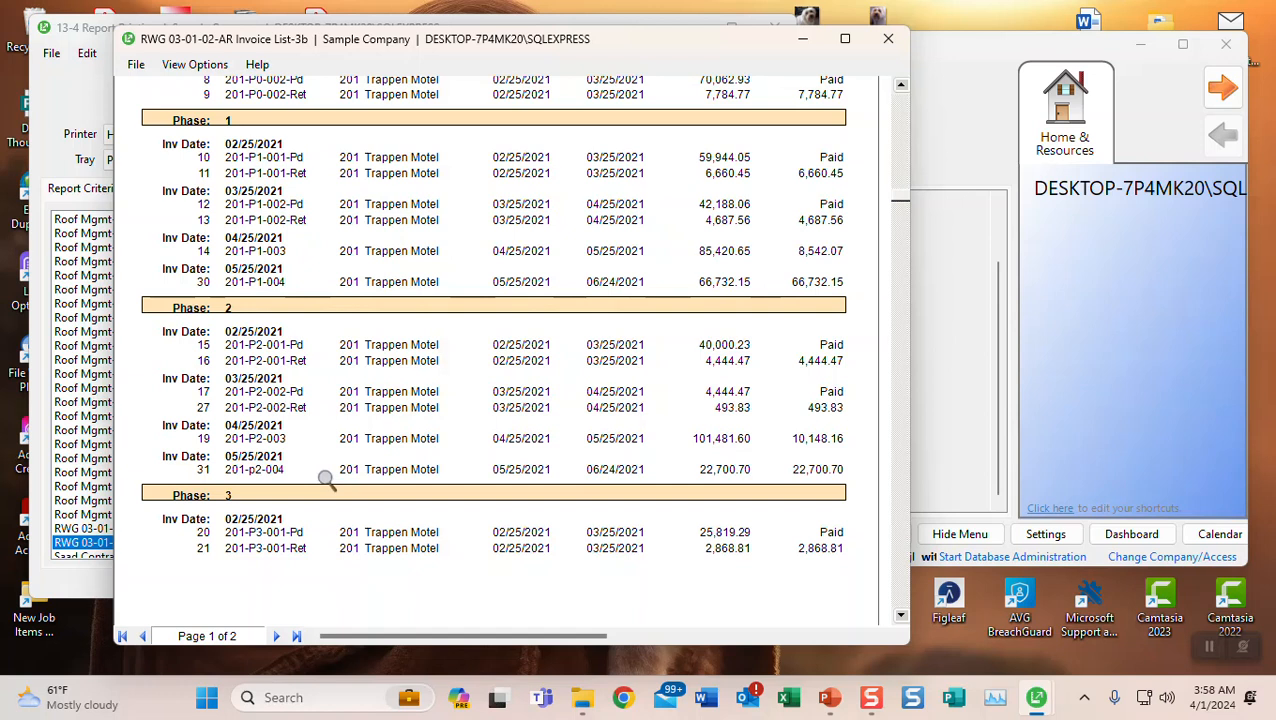
{"action": "scroll", "coordinate": [325, 480], "scroll_direction": "up", "scroll_amount": 7}
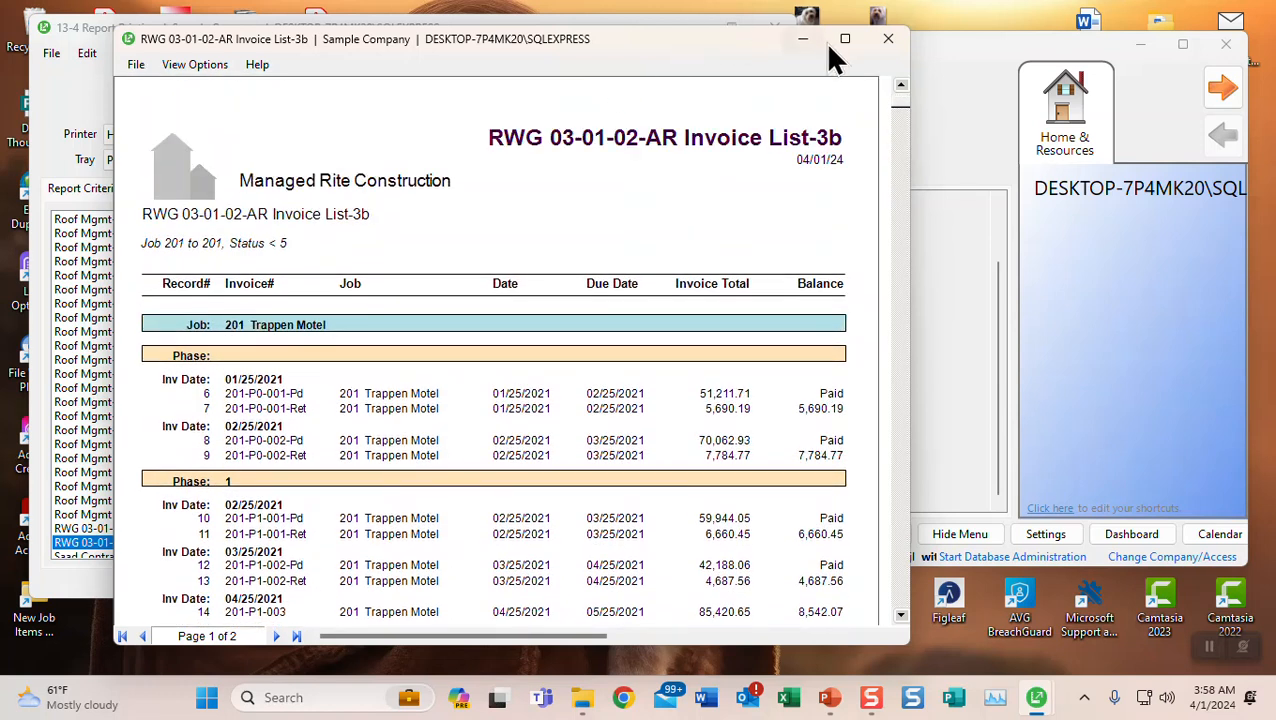
{"action": "left_click", "coordinate": [877, 45]}
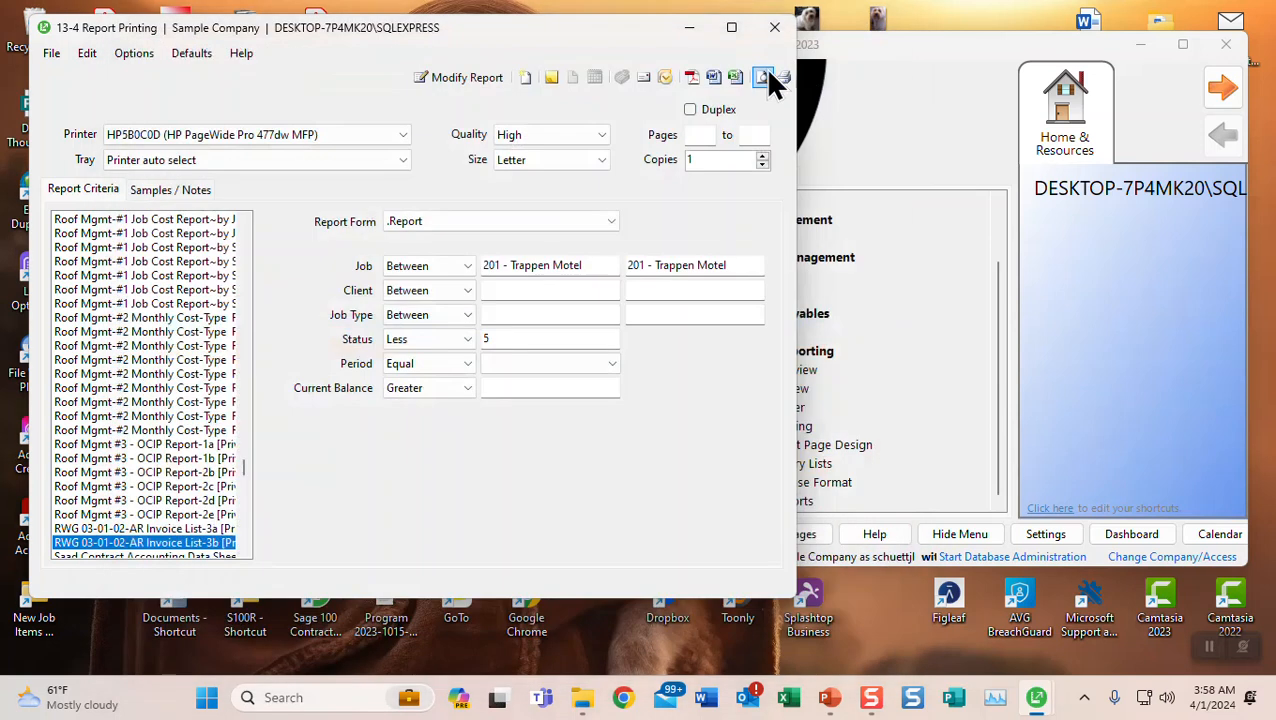
- Open the report for modification and set the Job label's top position to 2 in the Group 1 row
{"action": "left_click", "coordinate": [451, 78]}
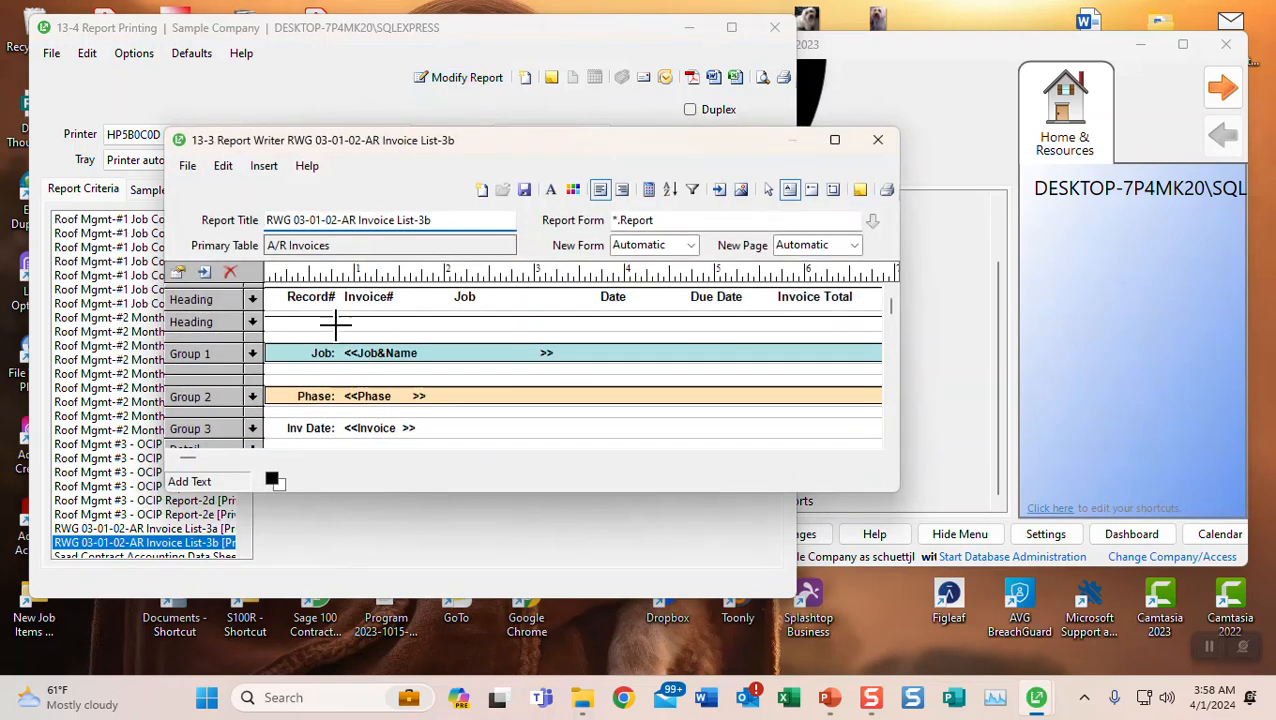
{"action": "right_click", "coordinate": [318, 350]}
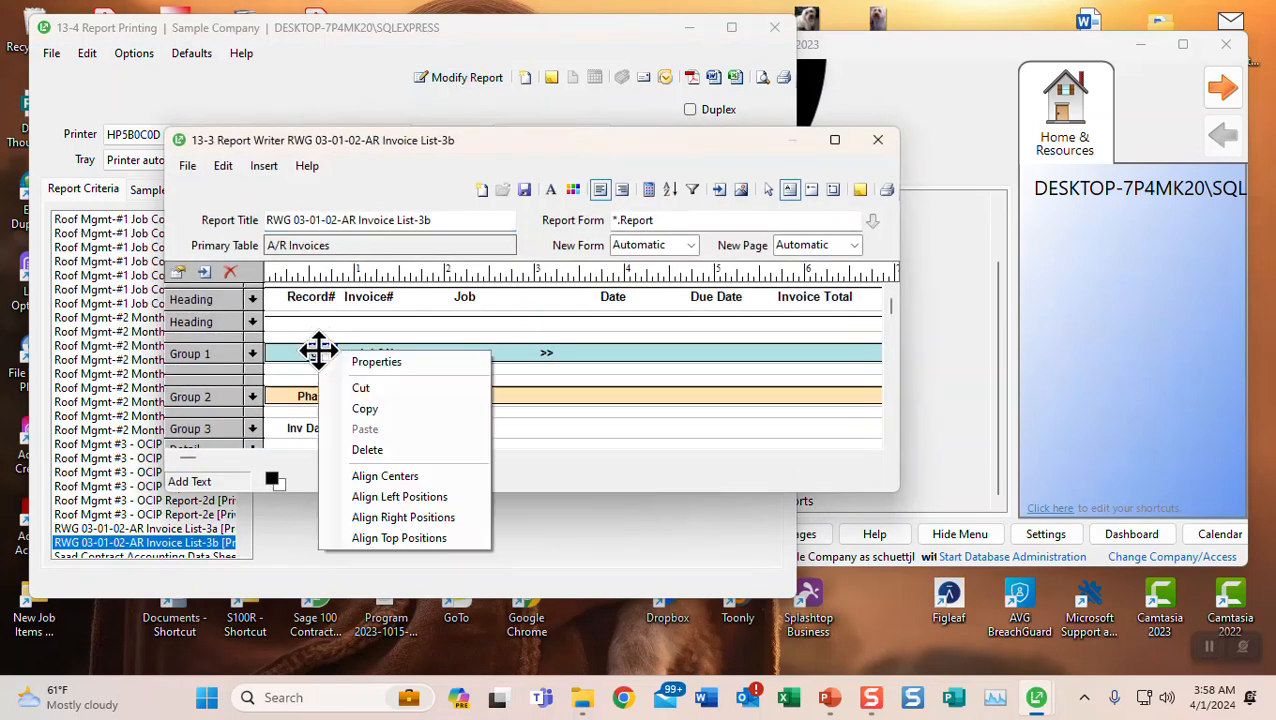
{"action": "left_click", "coordinate": [362, 365]}
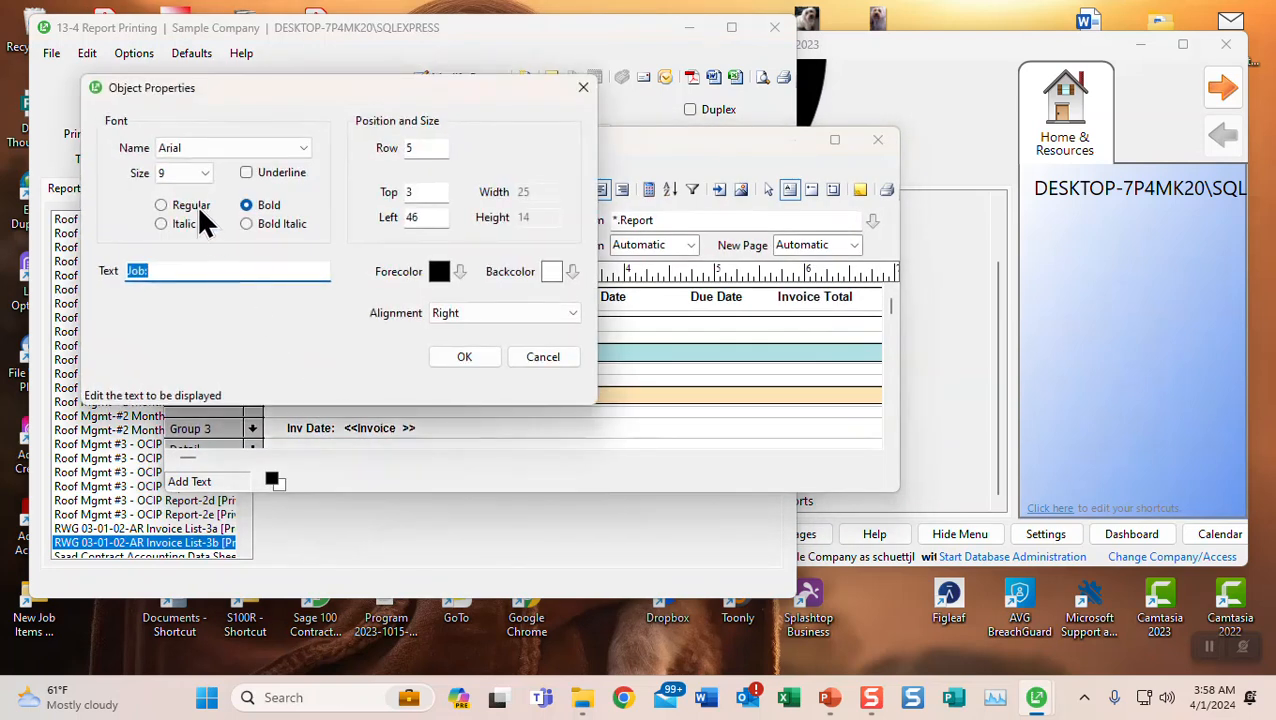
{"action": "double_click", "coordinate": [427, 190]}
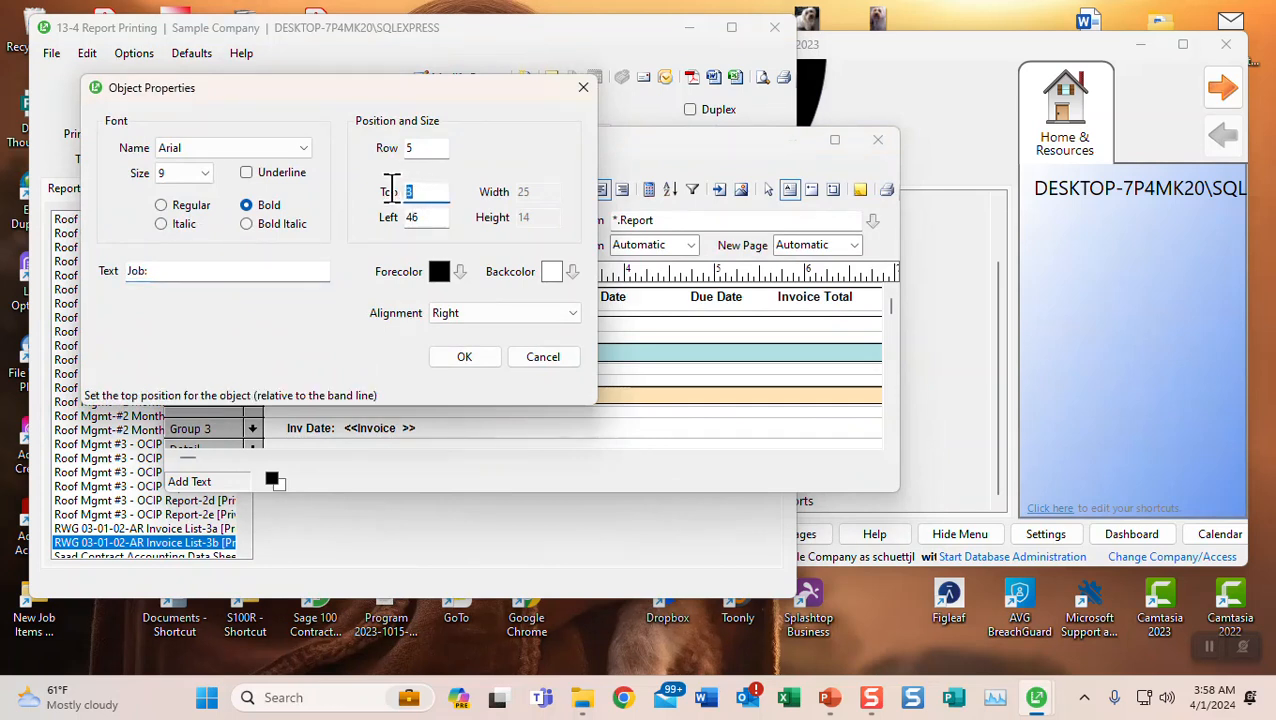
{"action": "type", "text": "2"}
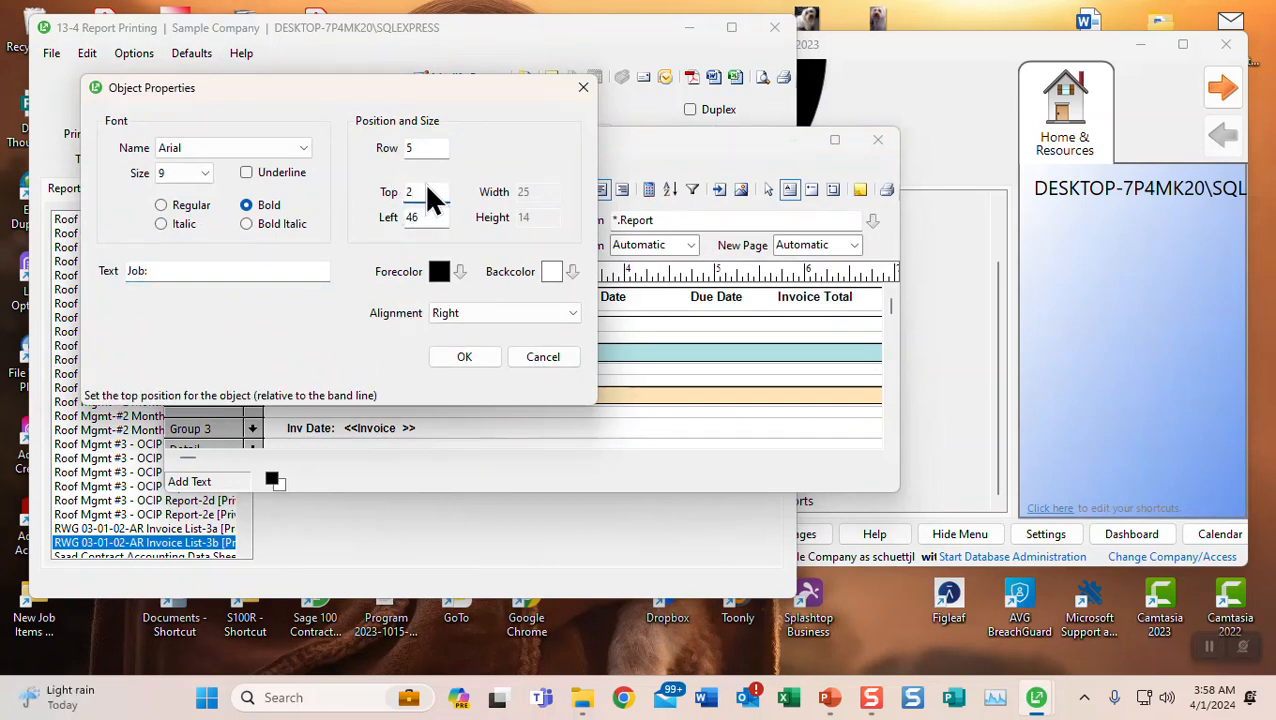
{"action": "left_click", "coordinate": [452, 362]}
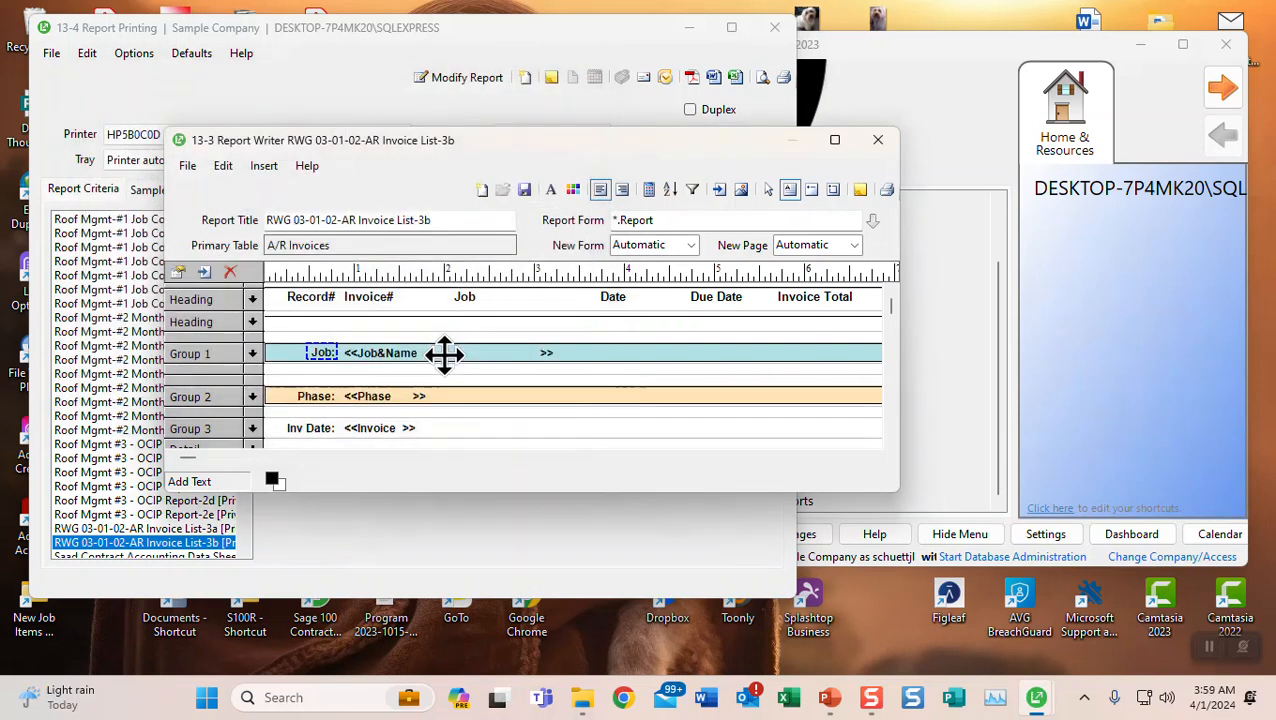
- Align the top positions of the Job label and the Job&Name field
{"action": "left_click", "coordinate": [370, 352], "text": "shift"}
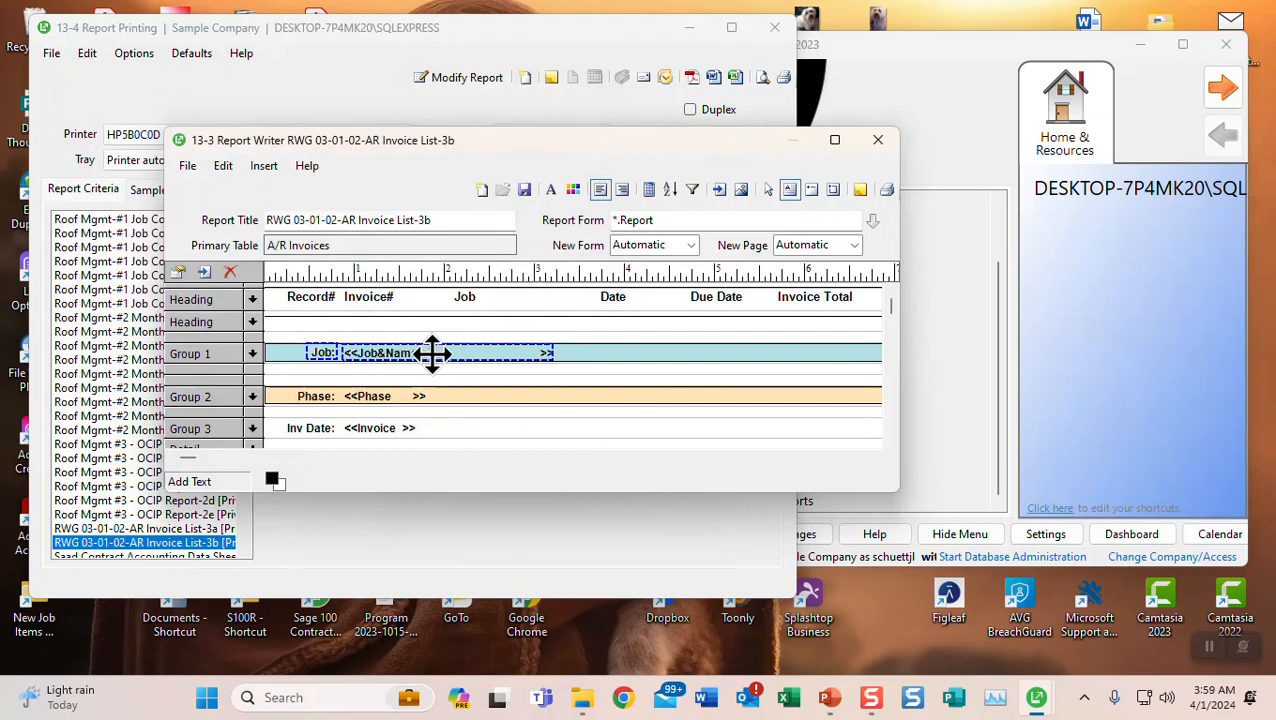
{"action": "right_click", "coordinate": [309, 352]}
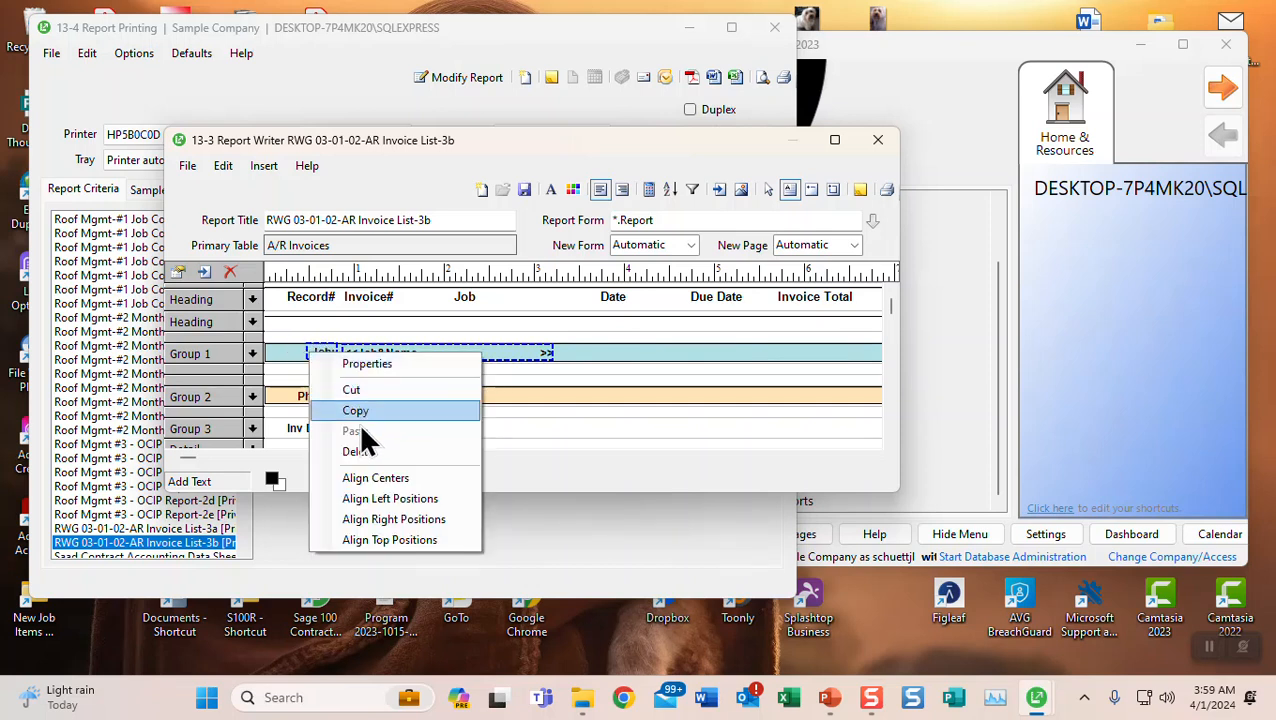
{"action": "left_click", "coordinate": [363, 540]}
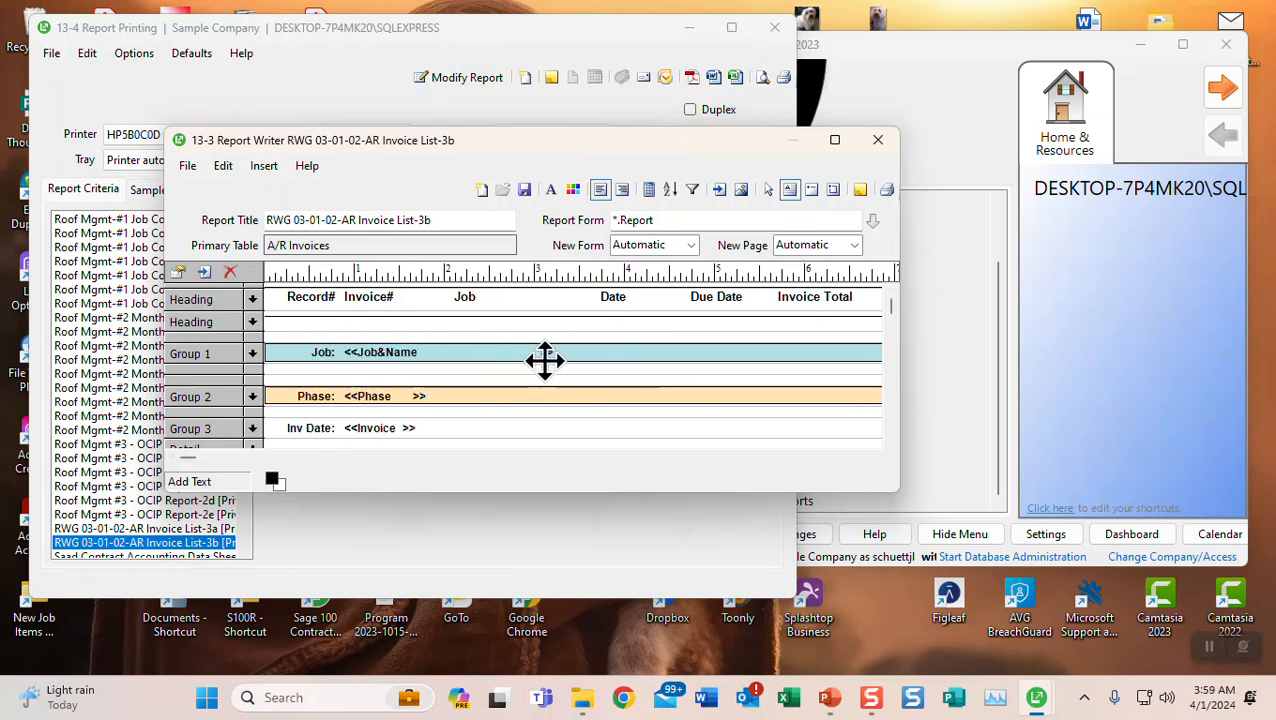
- Set the Phase label's top position to 2 in the Group 2 row
{"action": "left_click", "coordinate": [313, 397]}
{"action": "right_click", "coordinate": [313, 397]}
{"action": "left_click", "coordinate": [365, 406]}
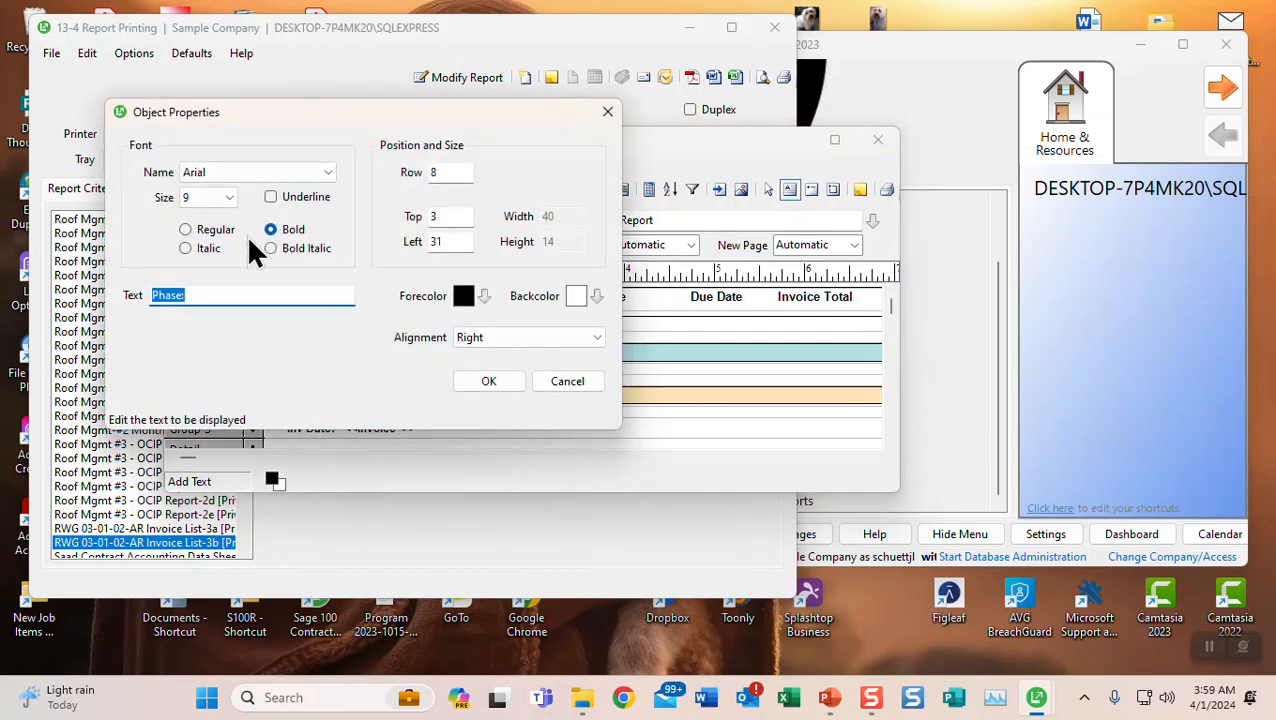
{"action": "left_click", "coordinate": [447, 218]}
{"action": "type", "text": "2"}
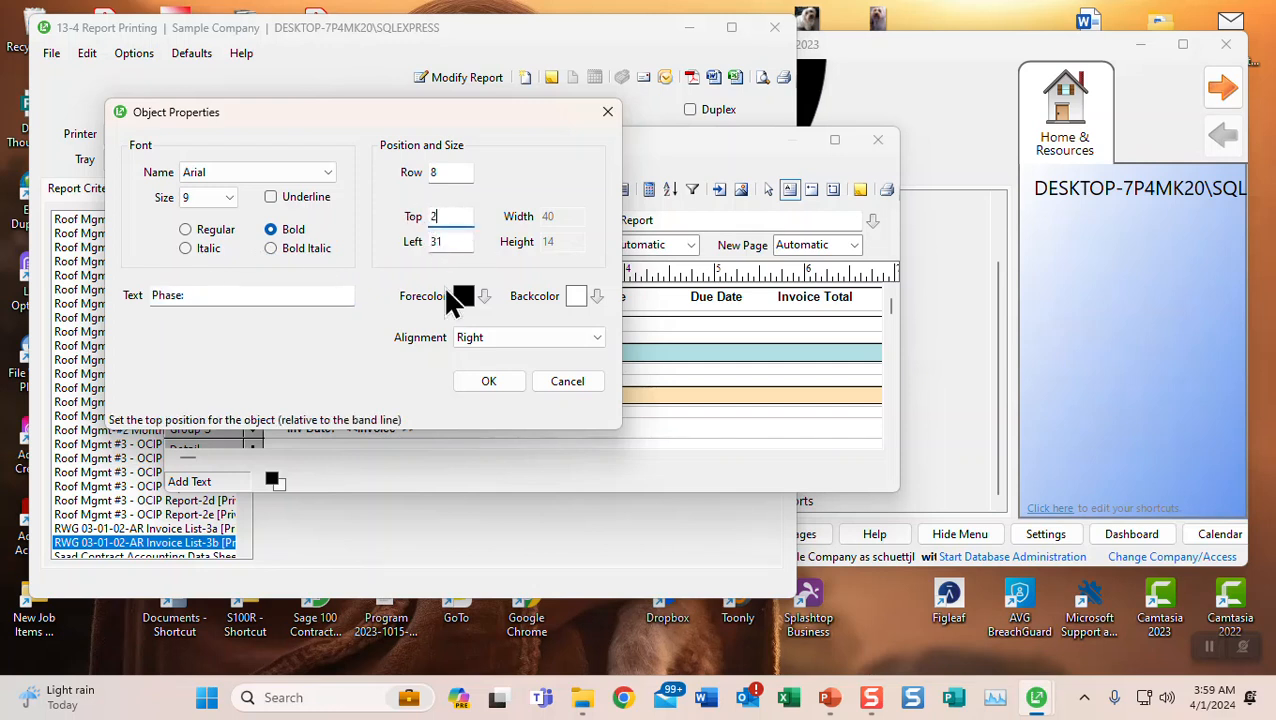
{"action": "left_click", "coordinate": [487, 381]}
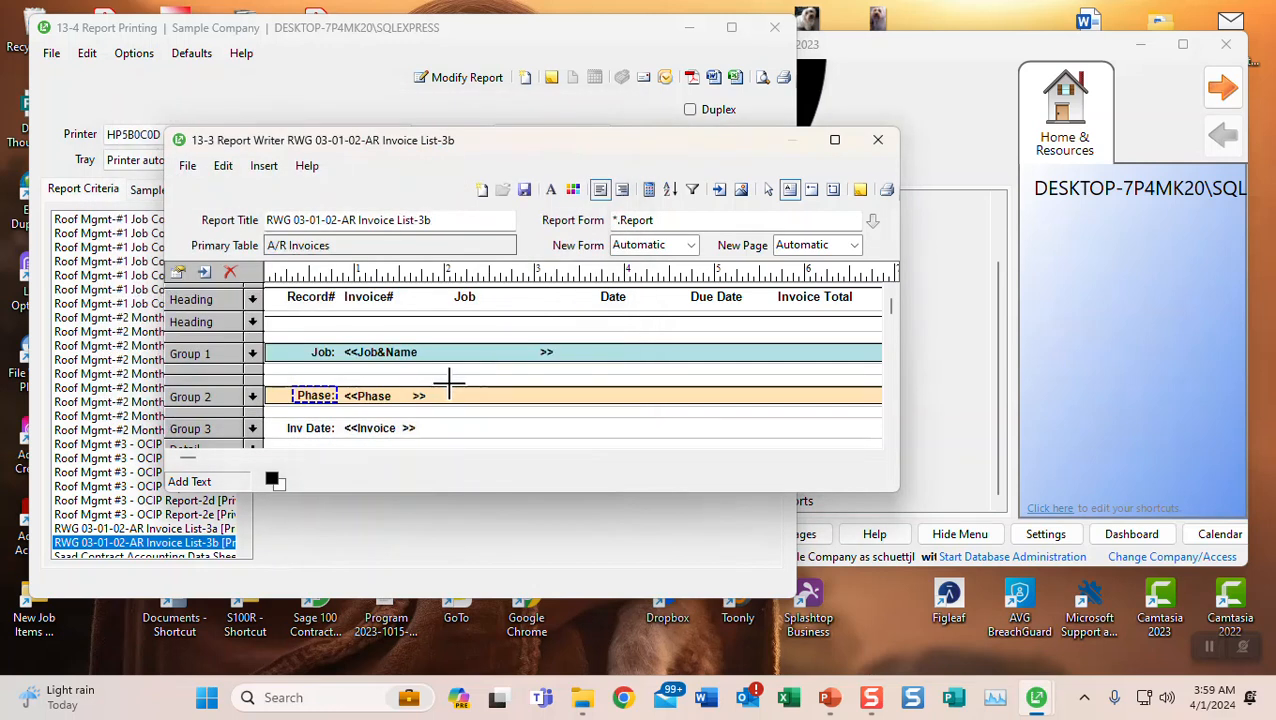
- Align the top positions of the Phase label and the Phase field
{"action": "left_click", "coordinate": [374, 396]}
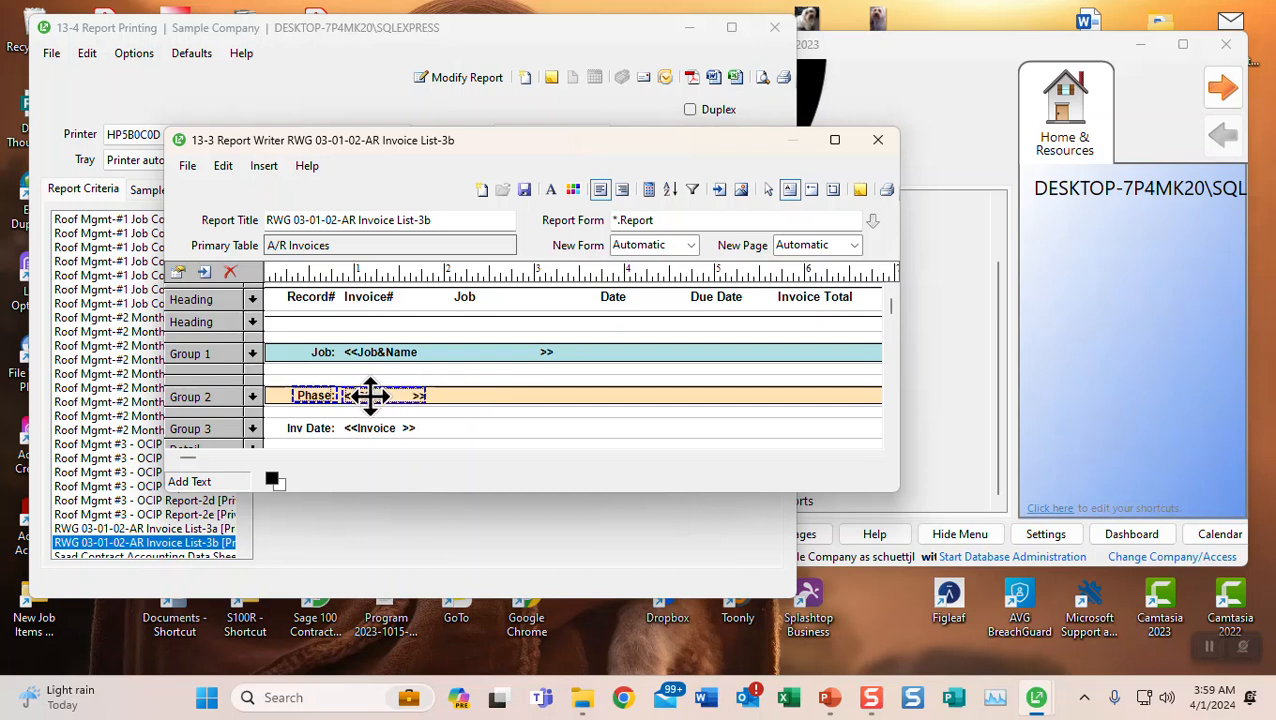
{"action": "right_click", "coordinate": [303, 396]}
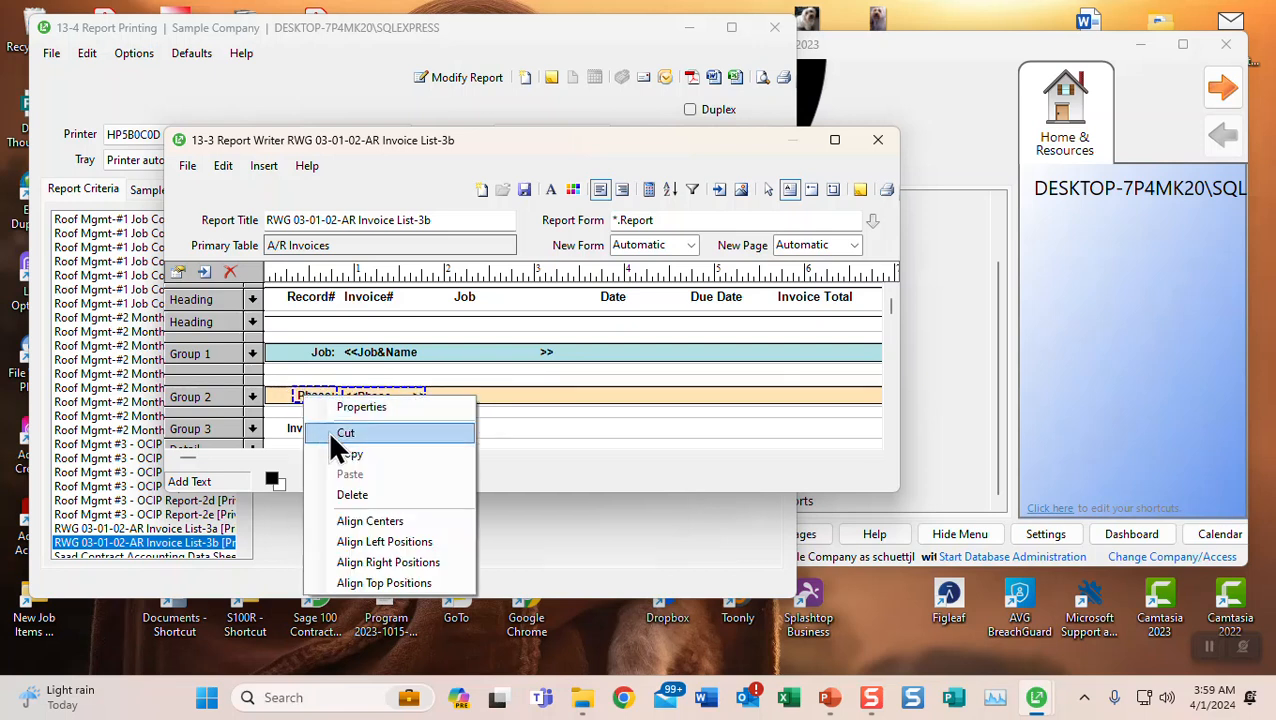
{"action": "left_click", "coordinate": [362, 583]}
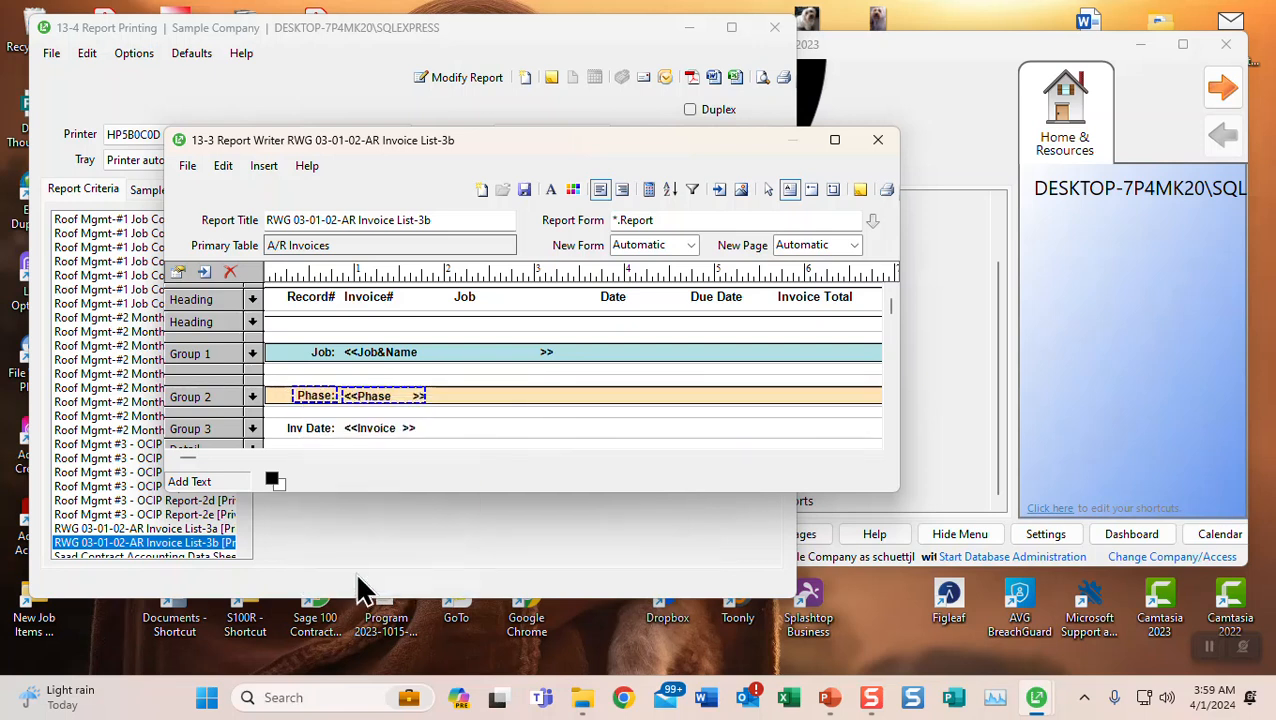
- Align the top positions of the Inv Date label and the Invoice date field in the Group 3 row
{"action": "left_click", "coordinate": [312, 428]}
{"action": "left_click", "coordinate": [368, 428], "text": "shift"}
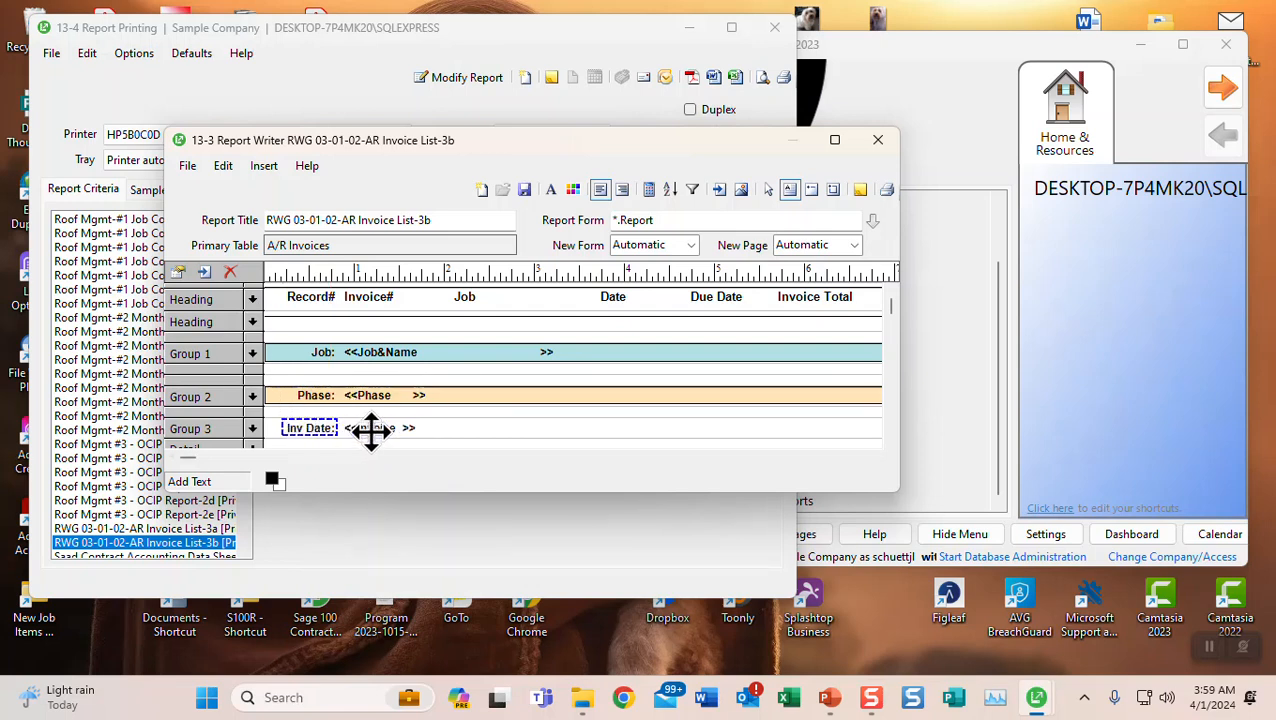
{"action": "right_click", "coordinate": [299, 430]}
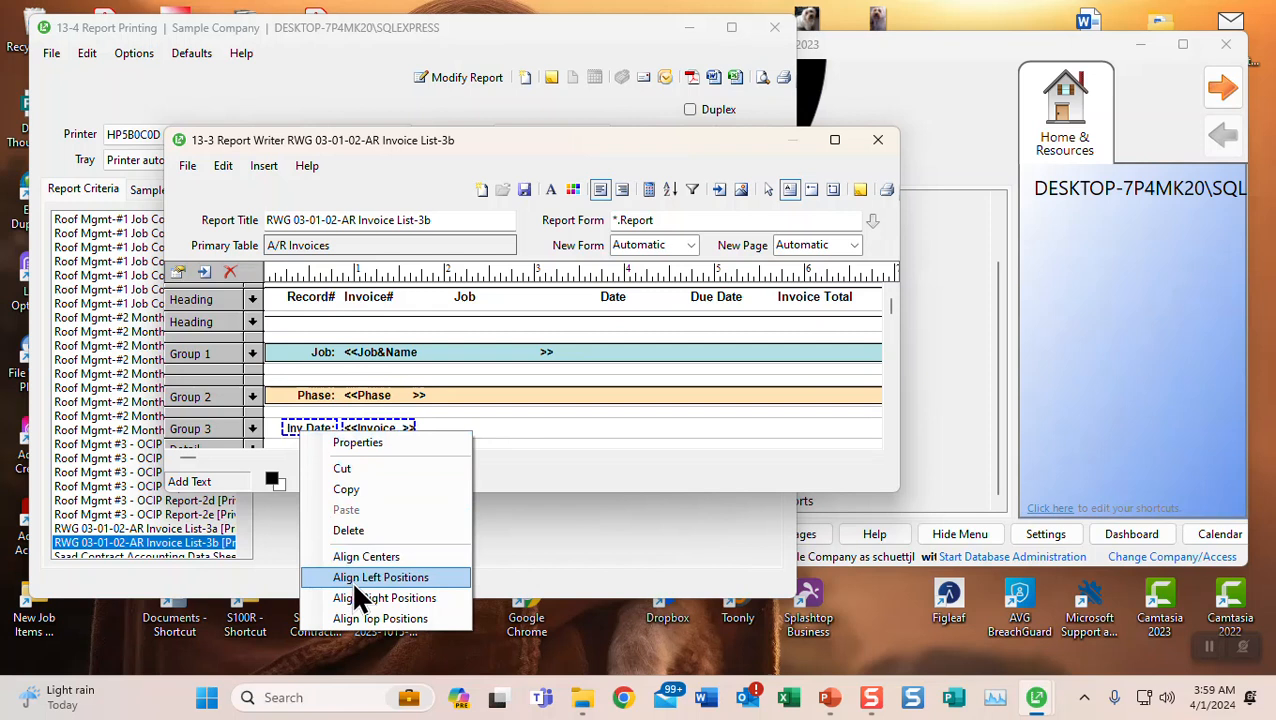
{"action": "left_click", "coordinate": [370, 619]}
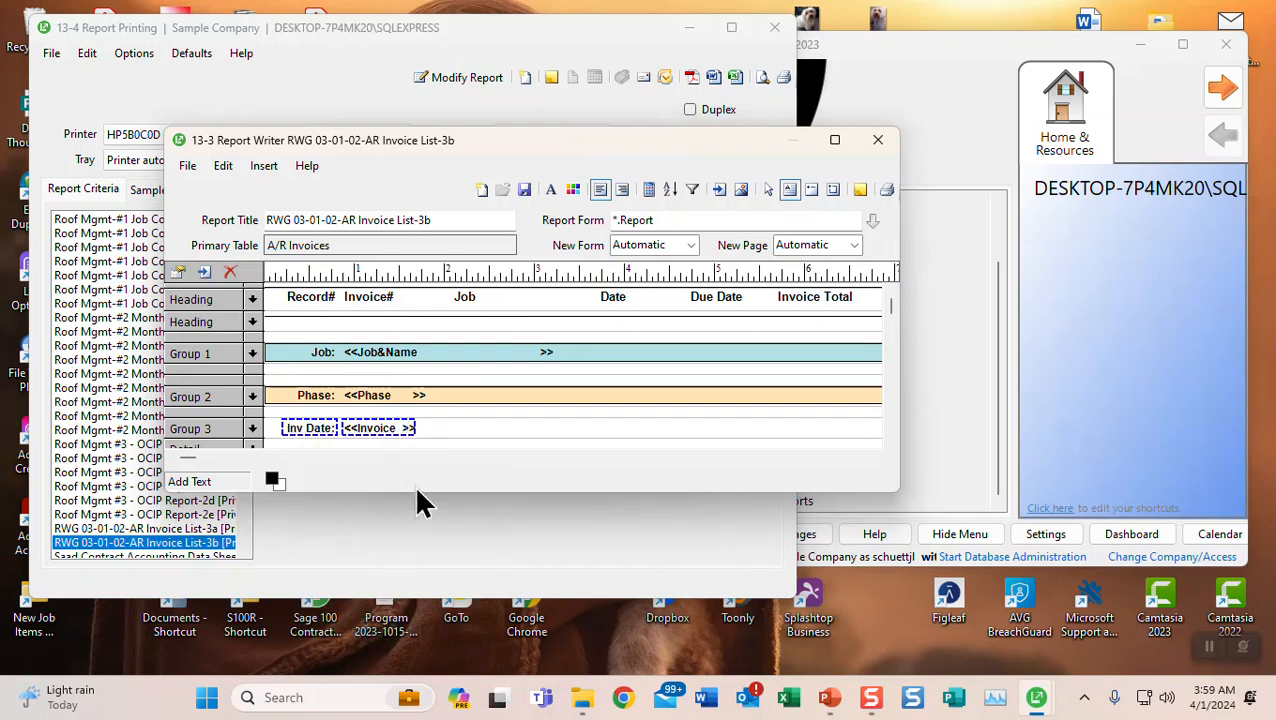
- Save the report as the private report RWG 03-01-02-AR Invoice List-3b and close the report designer
{"action": "left_click_drag", "start_coordinate": [530, 492], "coordinate": [522, 607]}
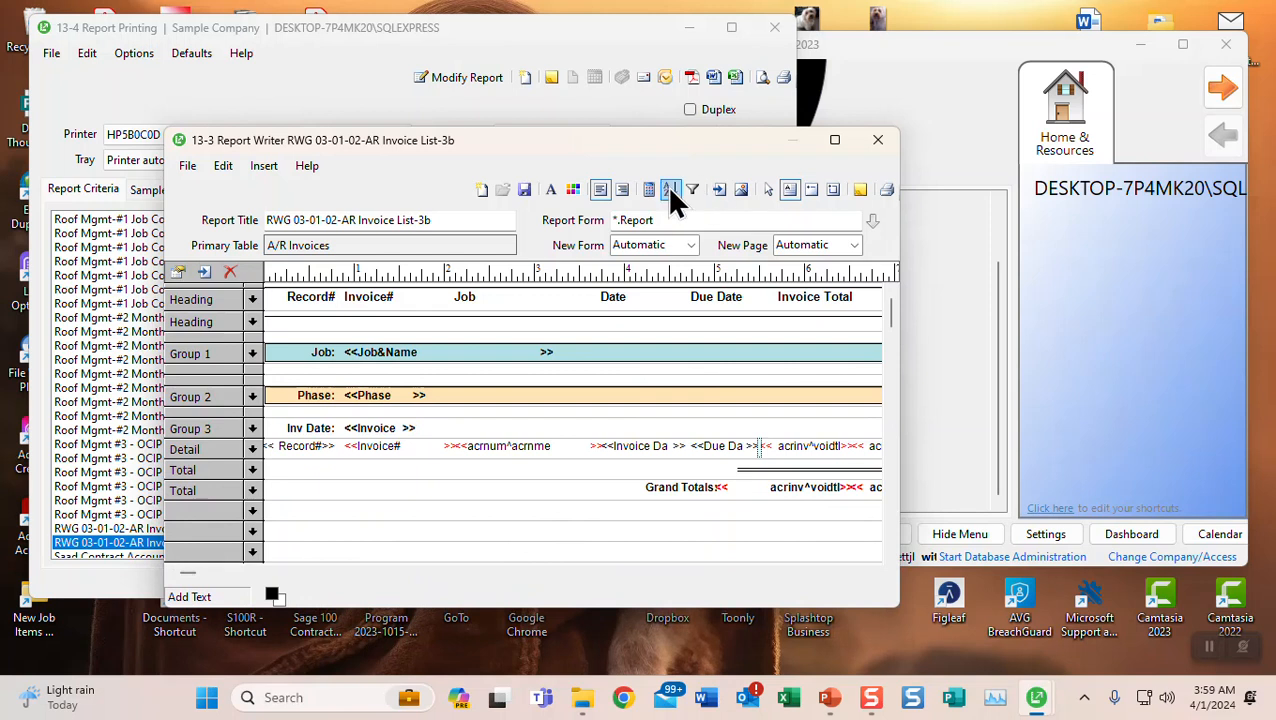
{"action": "left_click", "coordinate": [524, 189]}
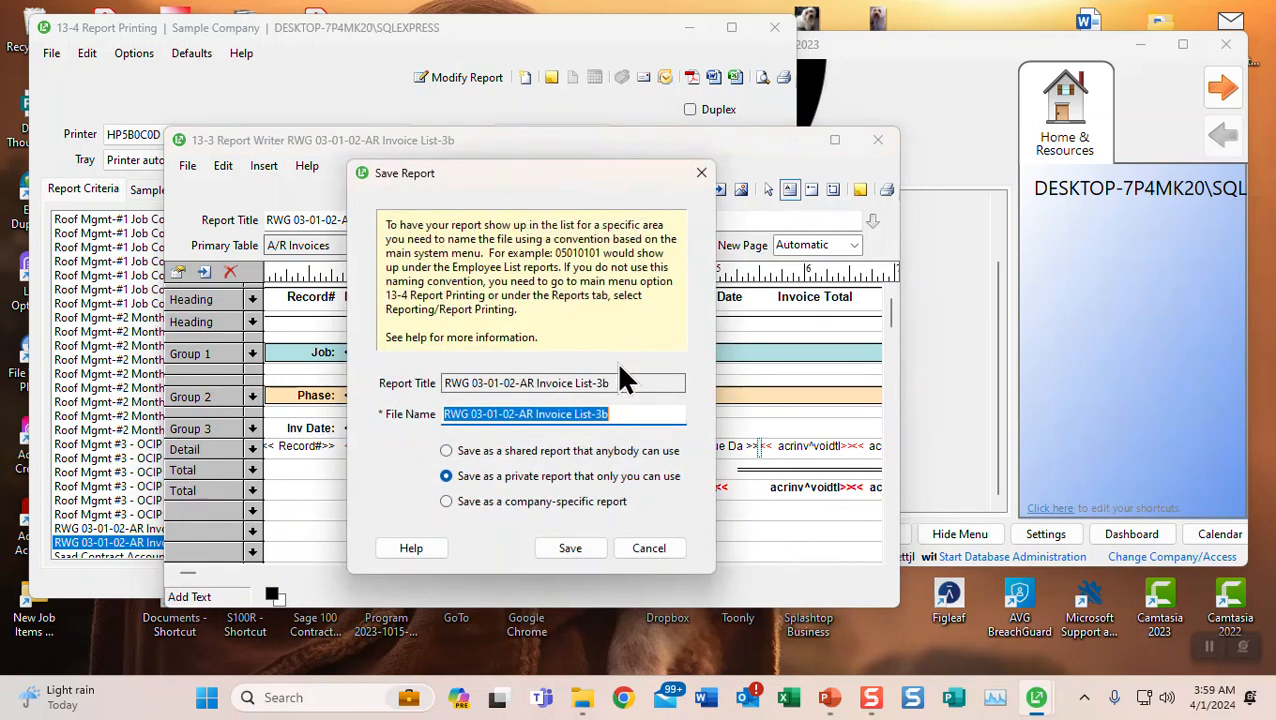
{"action": "left_click", "coordinate": [567, 547]}
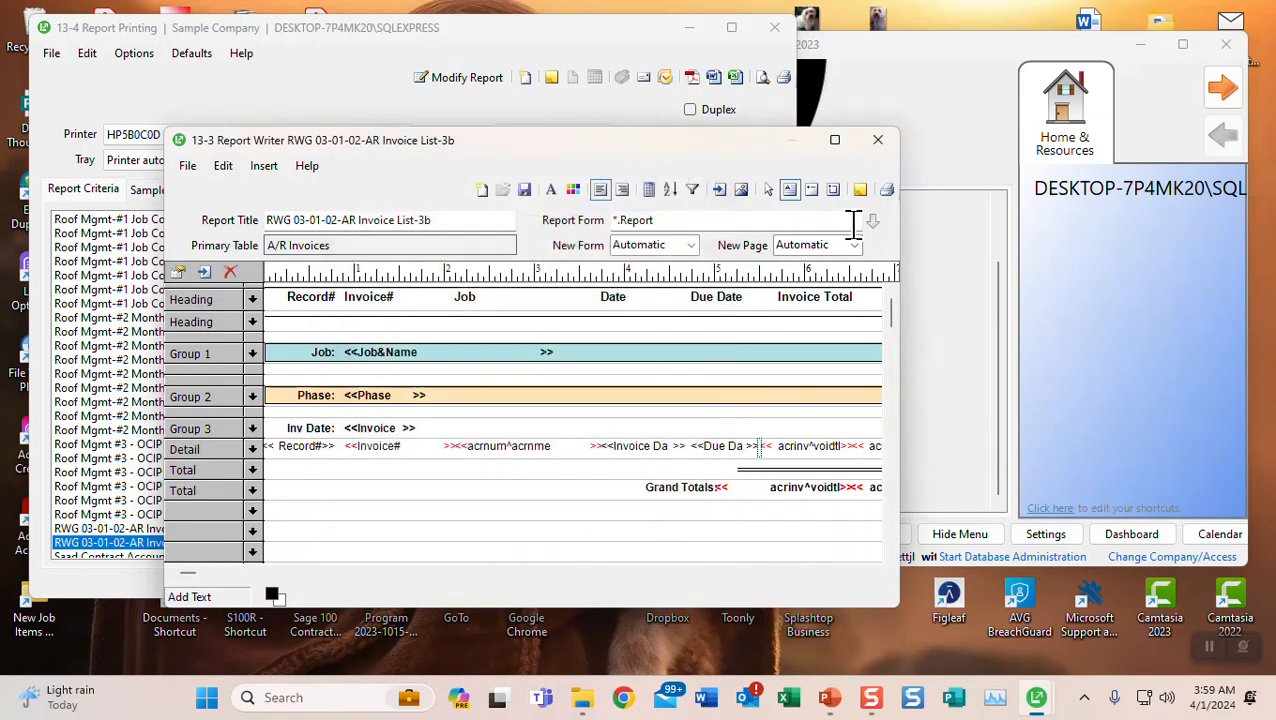
{"action": "left_click", "coordinate": [877, 145]}
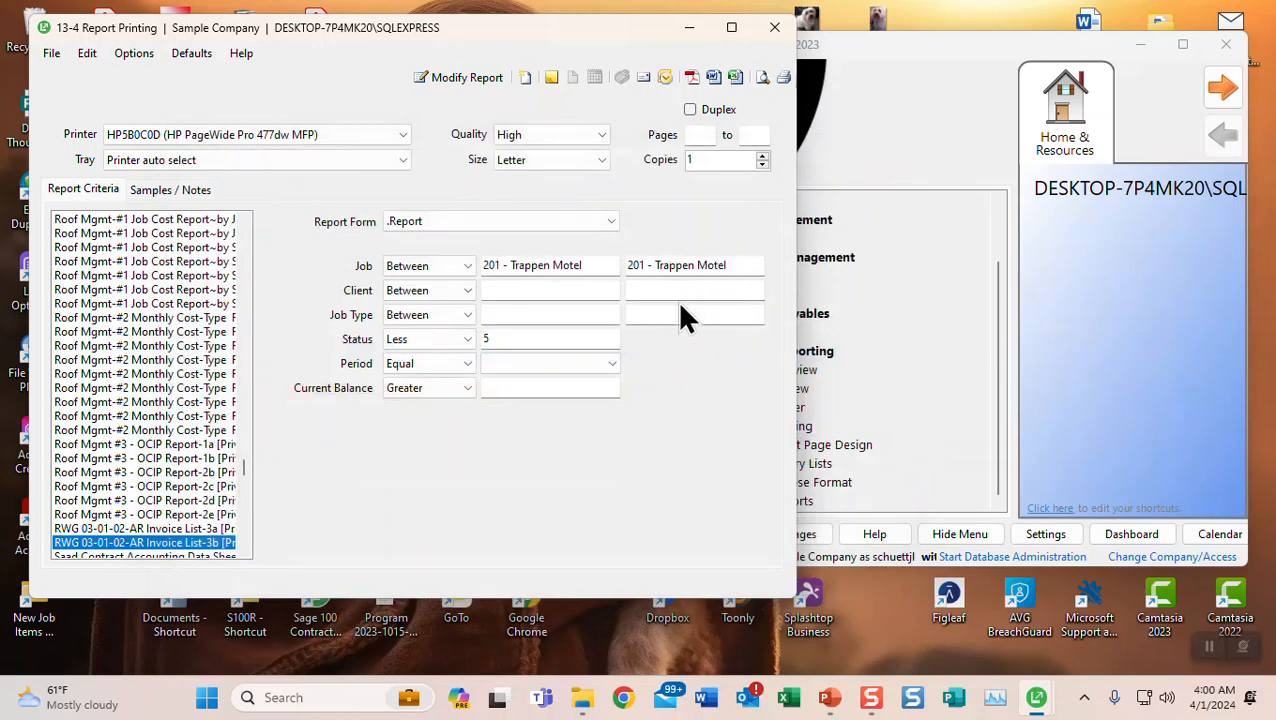
- Preview the report for job 201 and examine the group header alignment and totals across both pages, returning to the first page
{"action": "left_click", "coordinate": [758, 80]}
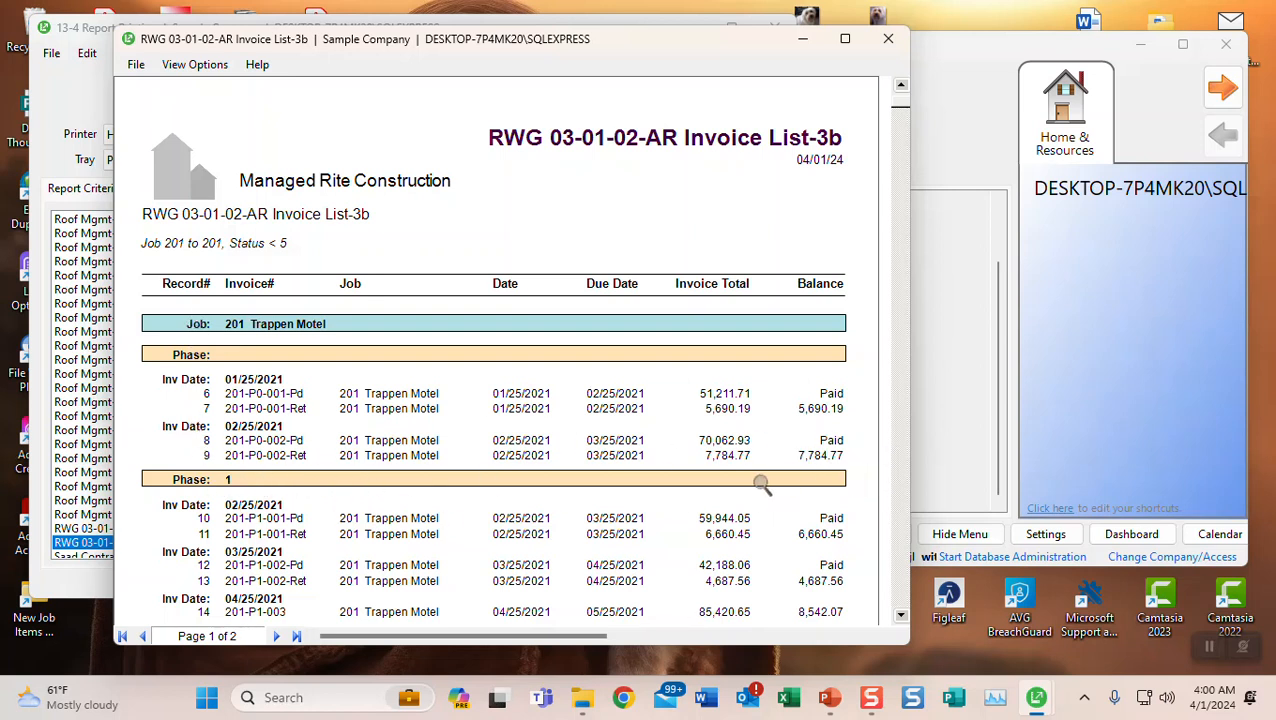
{"action": "scroll", "coordinate": [762, 485], "scroll_direction": "down", "scroll_amount": 7}
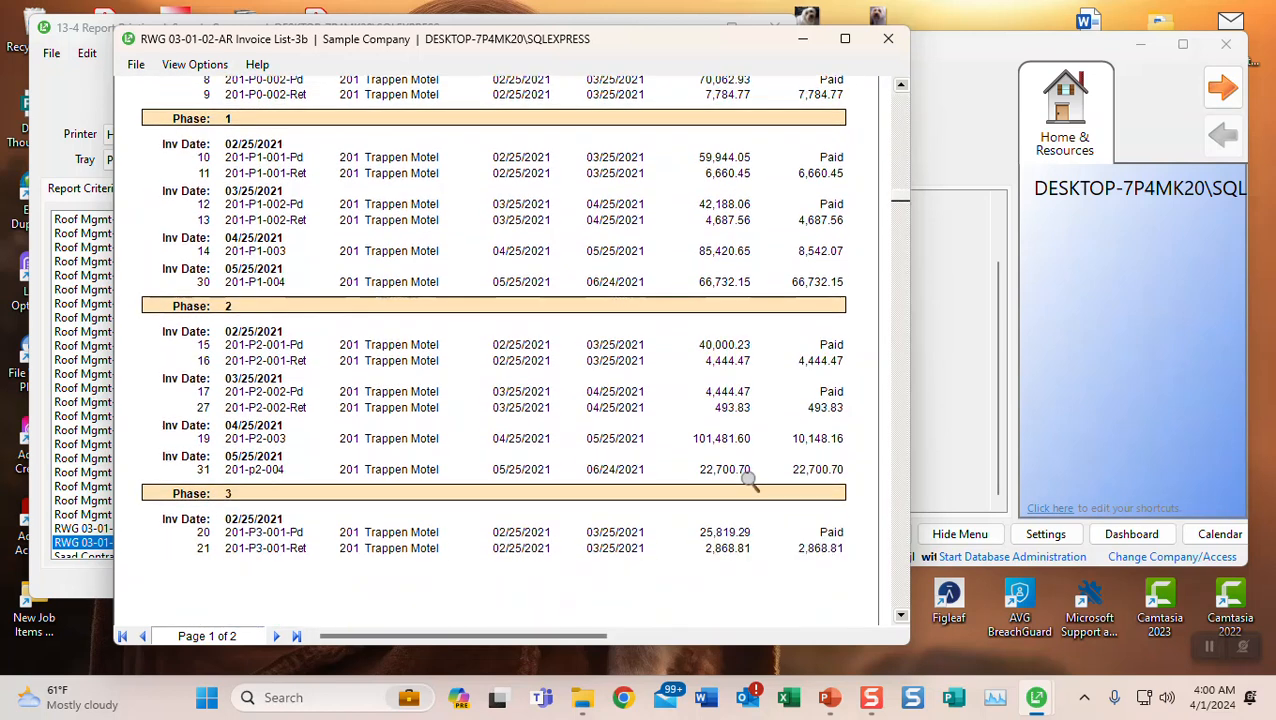
{"action": "scroll", "coordinate": [749, 480], "scroll_direction": "down", "scroll_amount": 3}
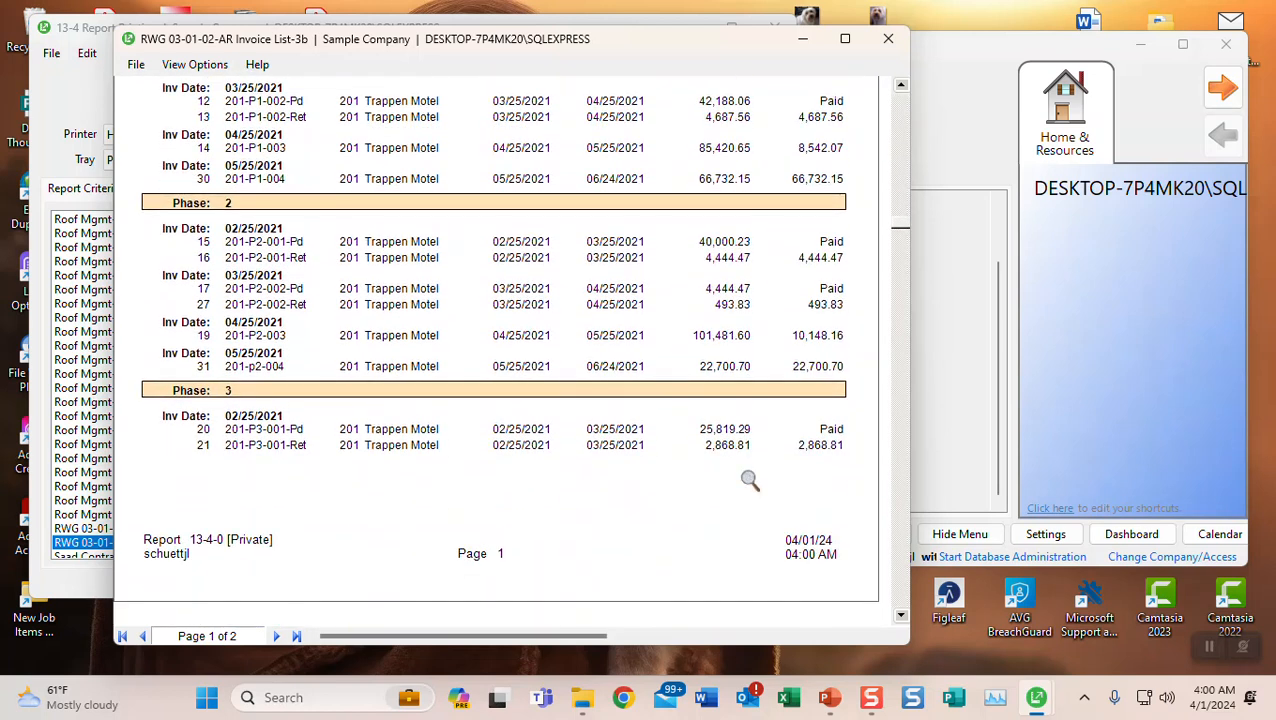
{"action": "scroll", "coordinate": [750, 480], "scroll_direction": "down", "scroll_amount": 12}
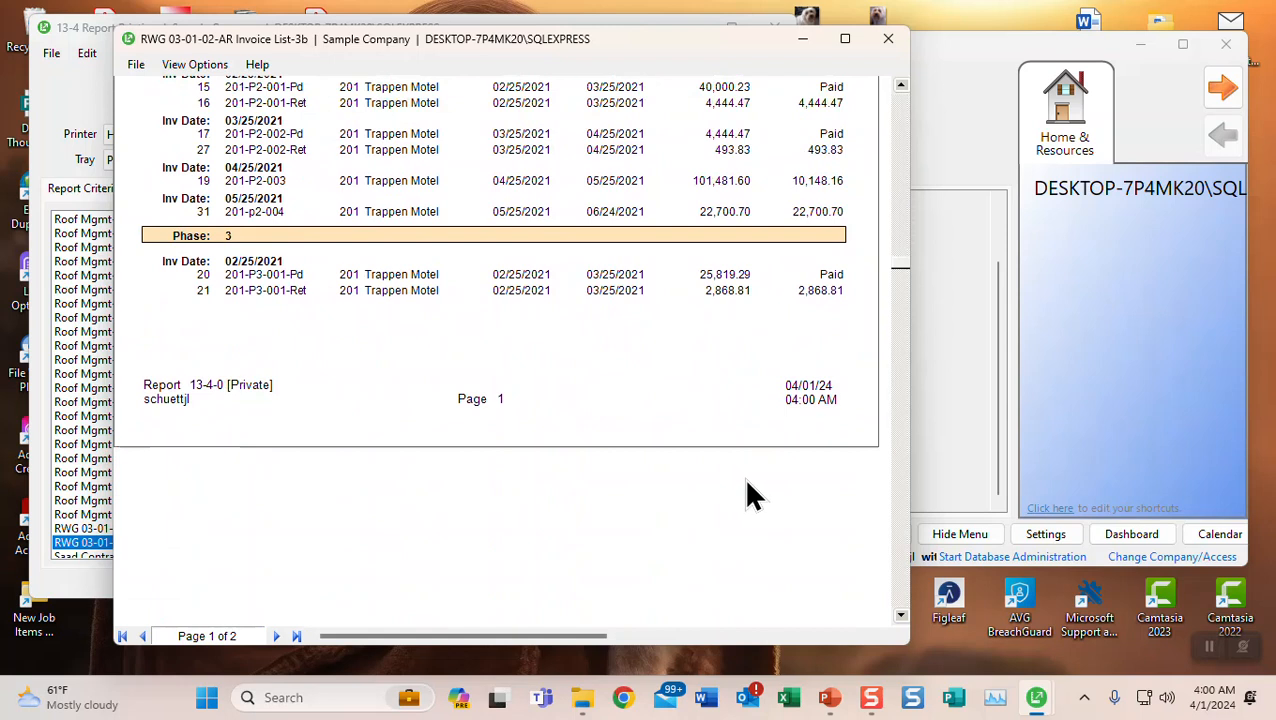
{"action": "scroll", "coordinate": [746, 484], "scroll_direction": "down", "scroll_amount": 3}
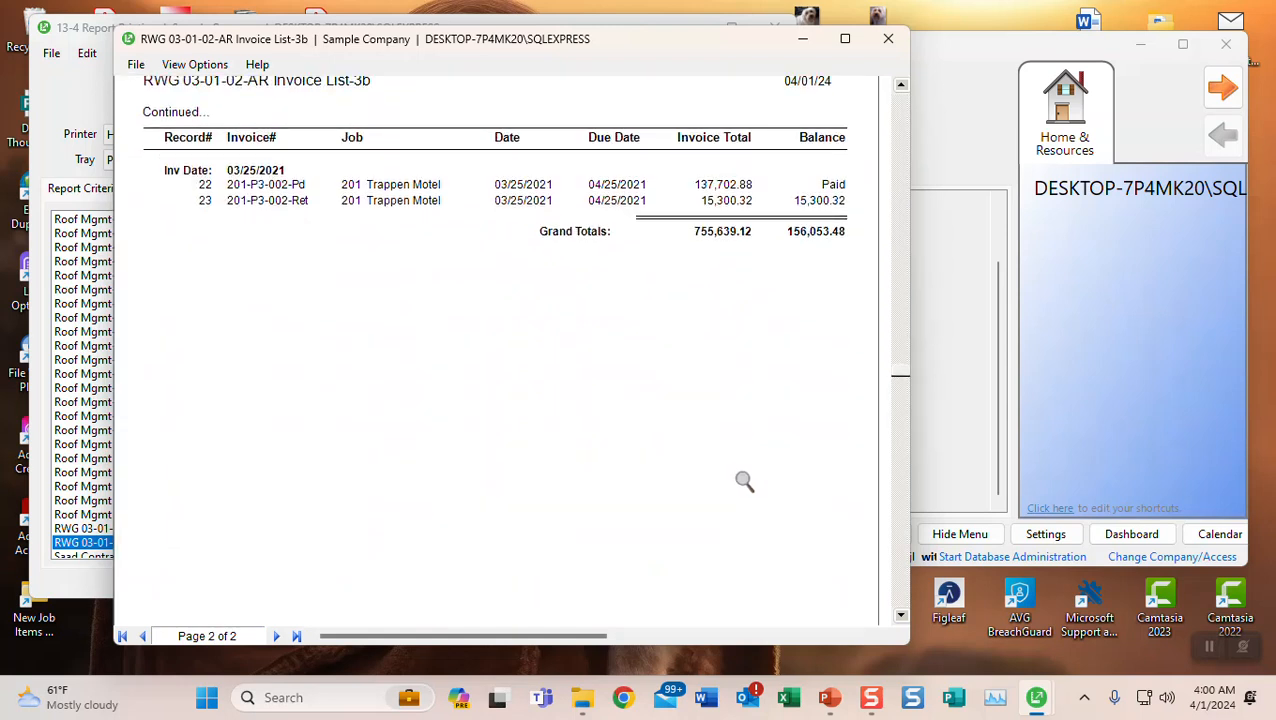
{"action": "scroll", "coordinate": [744, 481], "scroll_direction": "up", "scroll_amount": 1}
{"action": "left_click", "coordinate": [143, 637]}
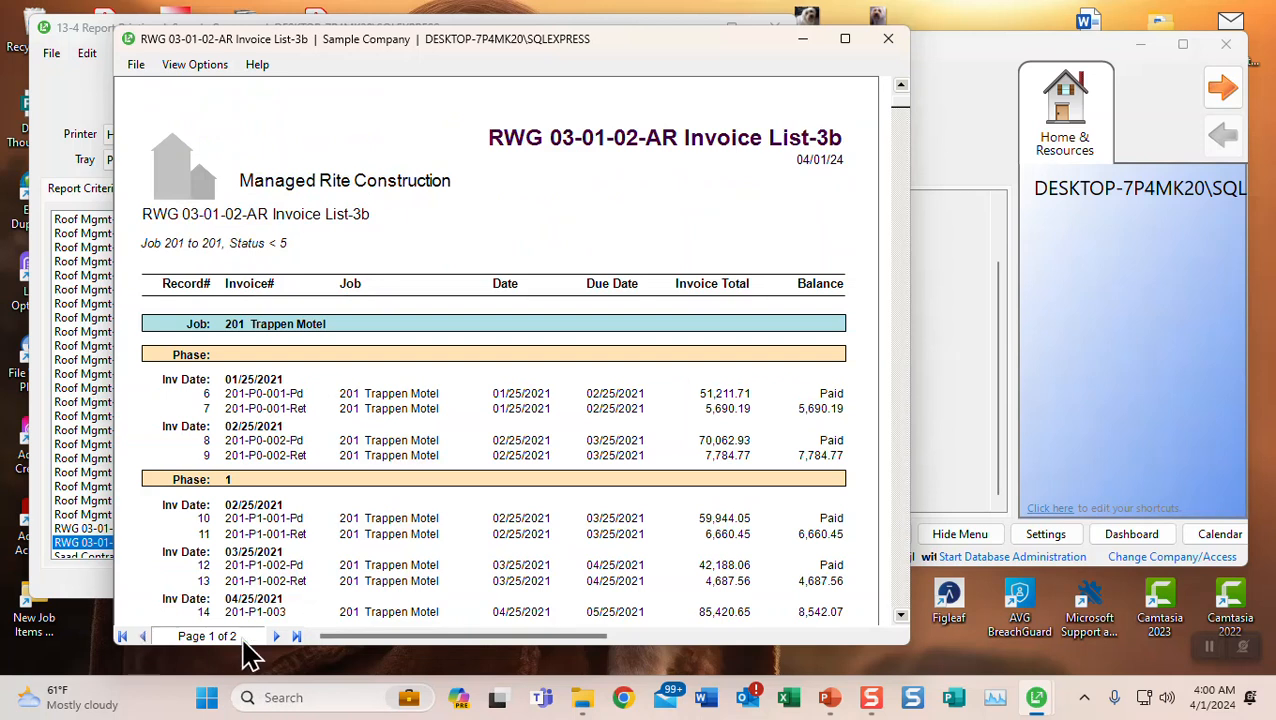
{"action": "left_click", "coordinate": [276, 637]}
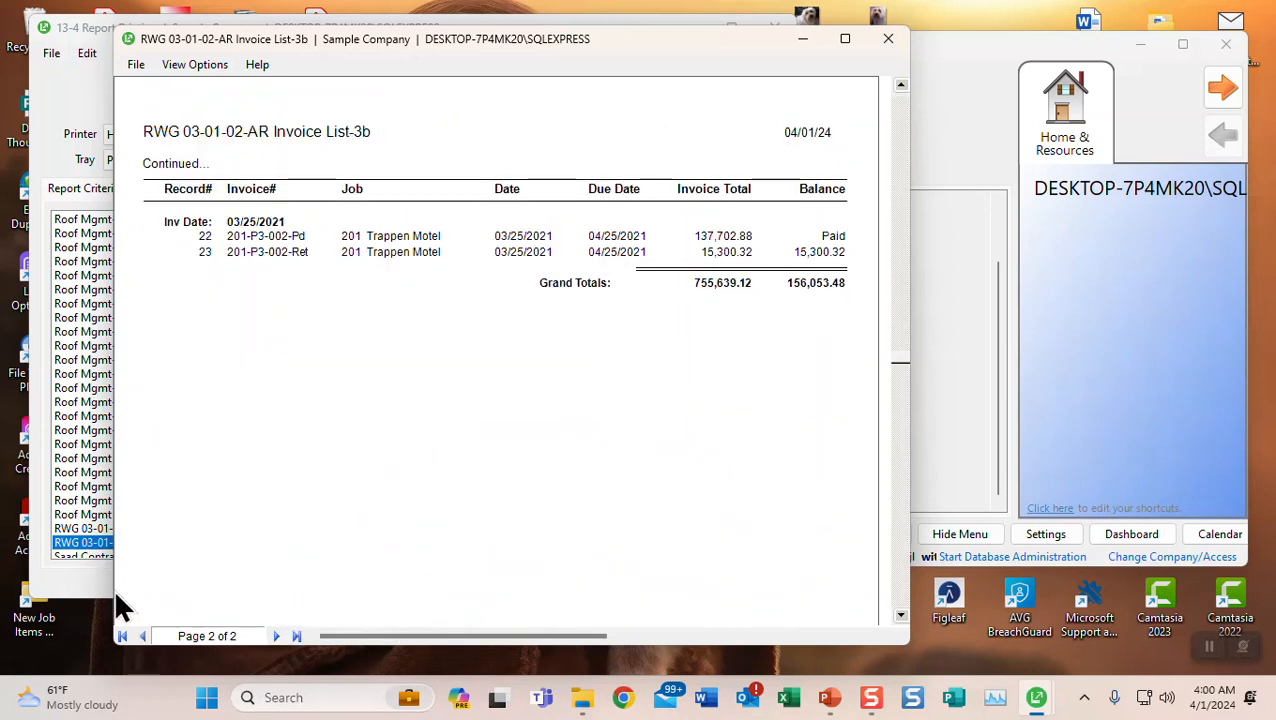
{"action": "left_click", "coordinate": [123, 636]}
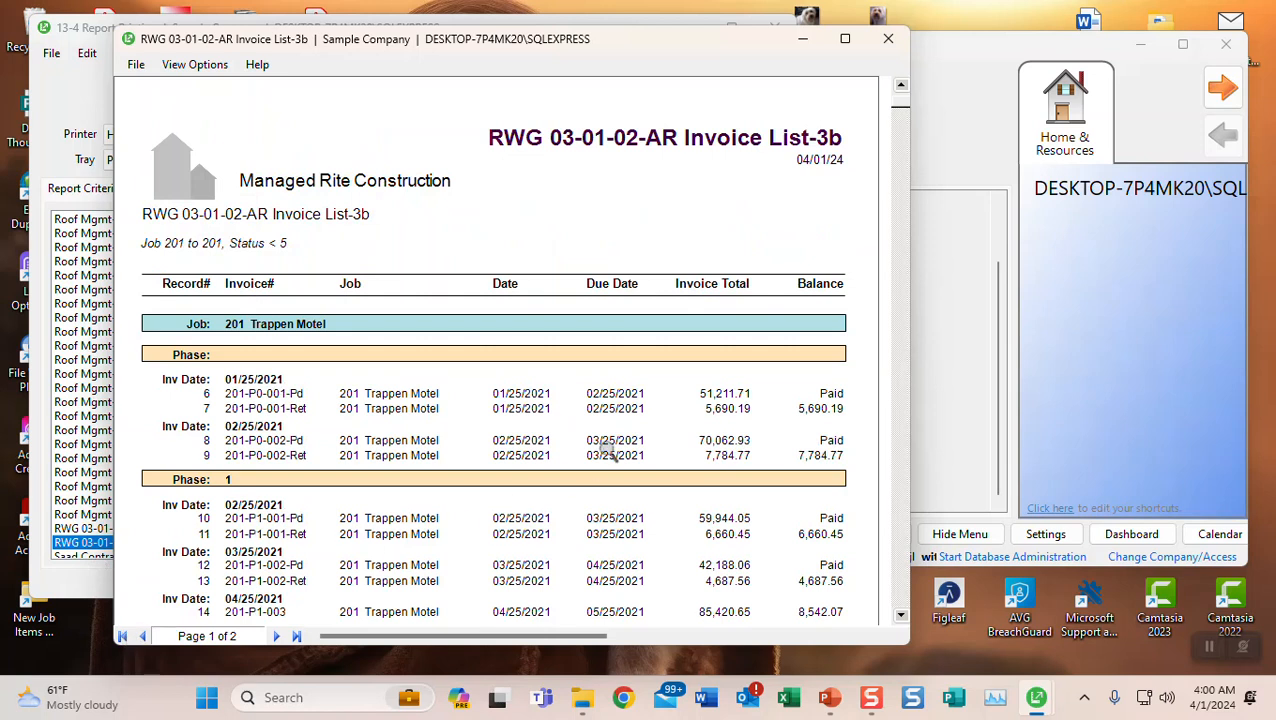